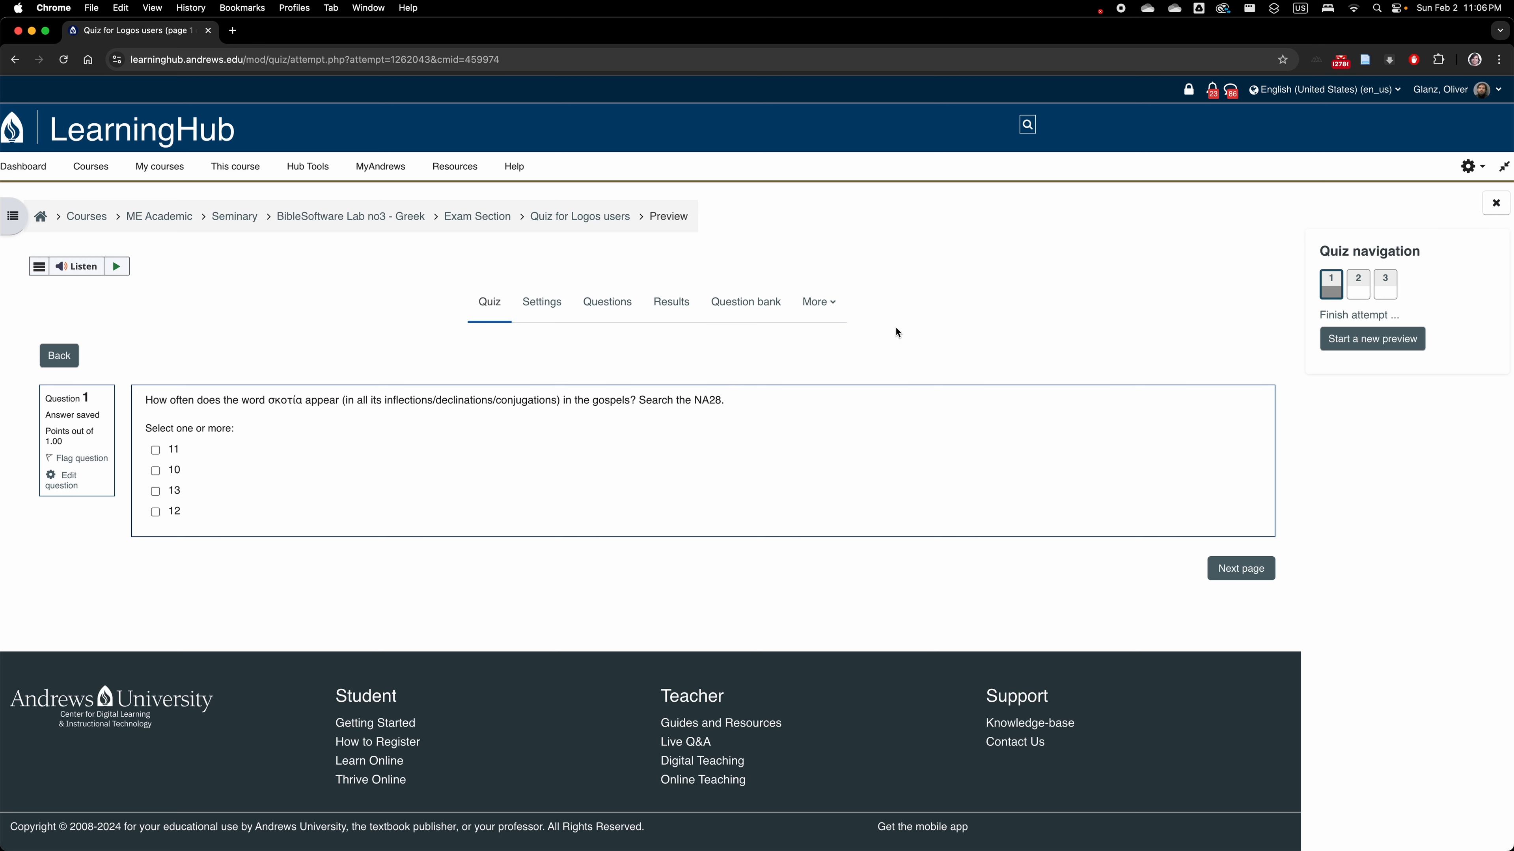
Open Terminal and run tf centerblc/n1904 to launch the Greek New Testament corpus in the browser.
{"action": "key", "text": "super+space"}
{"action": "type", "text": "term"}
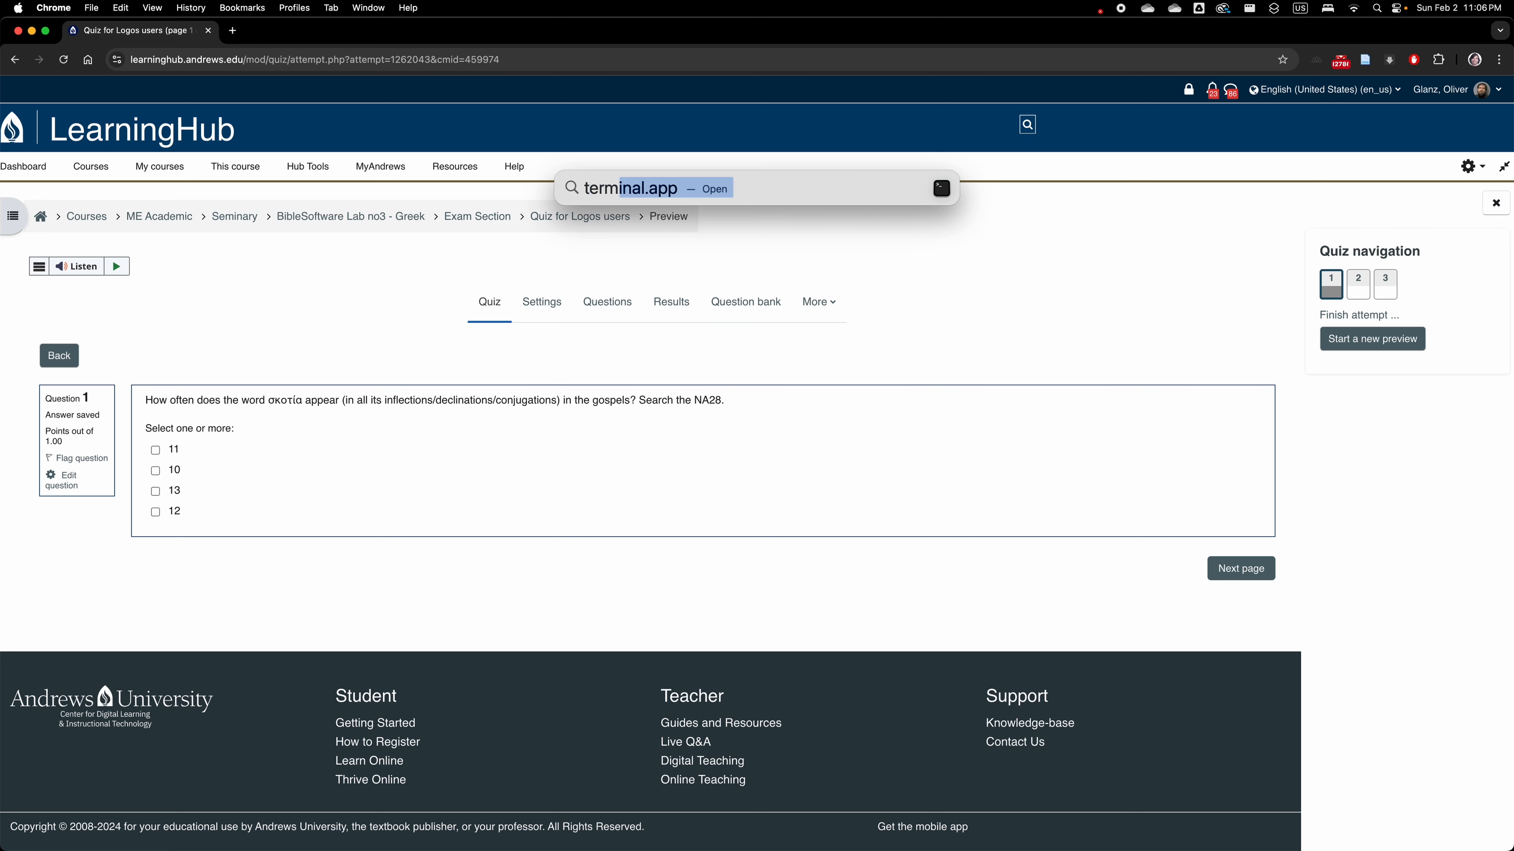
{"action": "key", "text": "Return"}
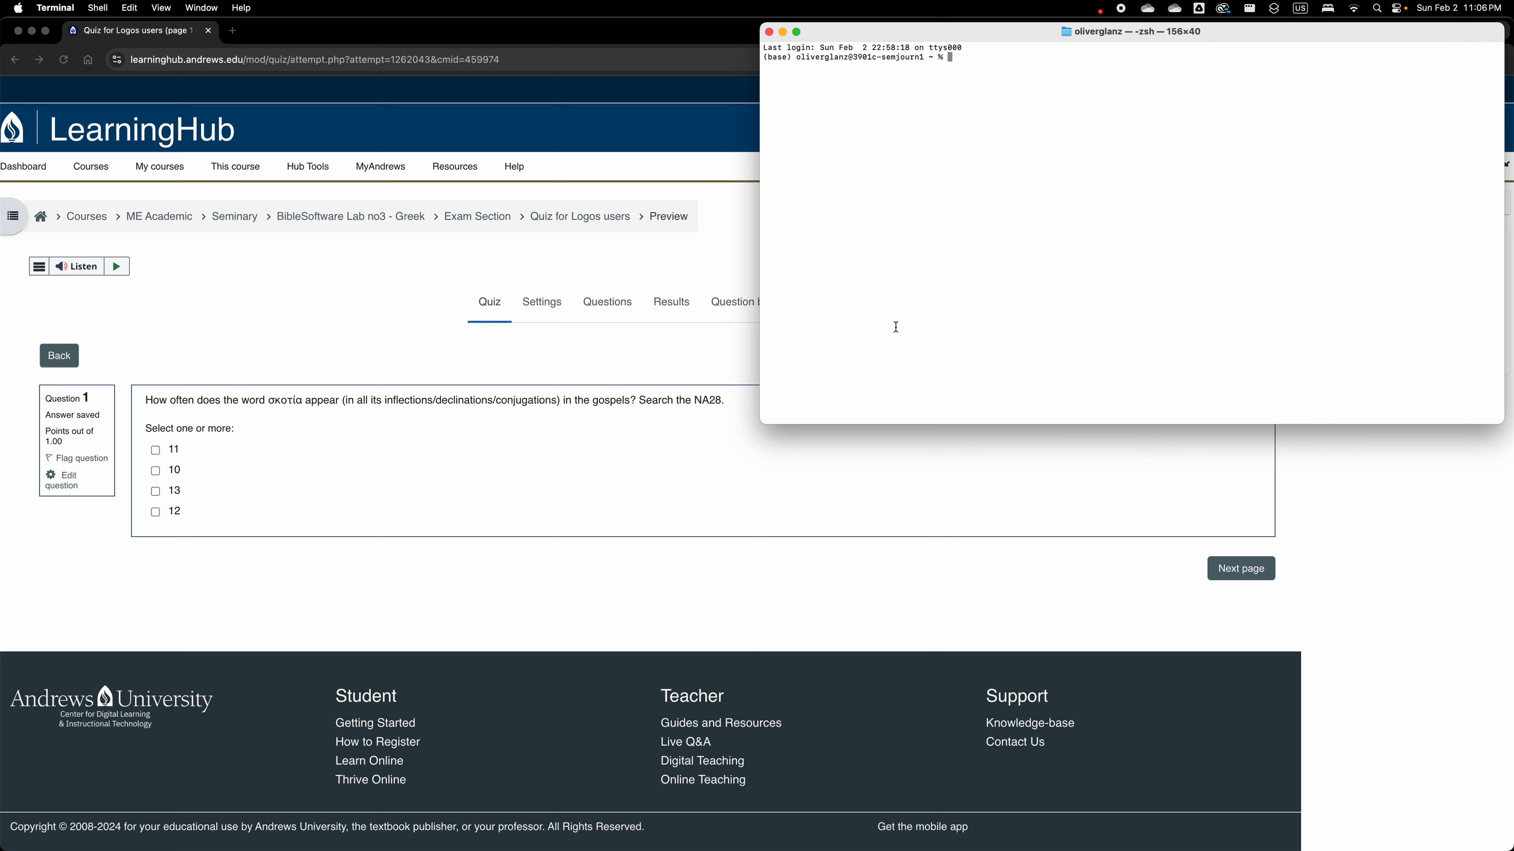
{"action": "type", "text": "tf centerblc/n1904"}
{"action": "key", "text": "Return"}
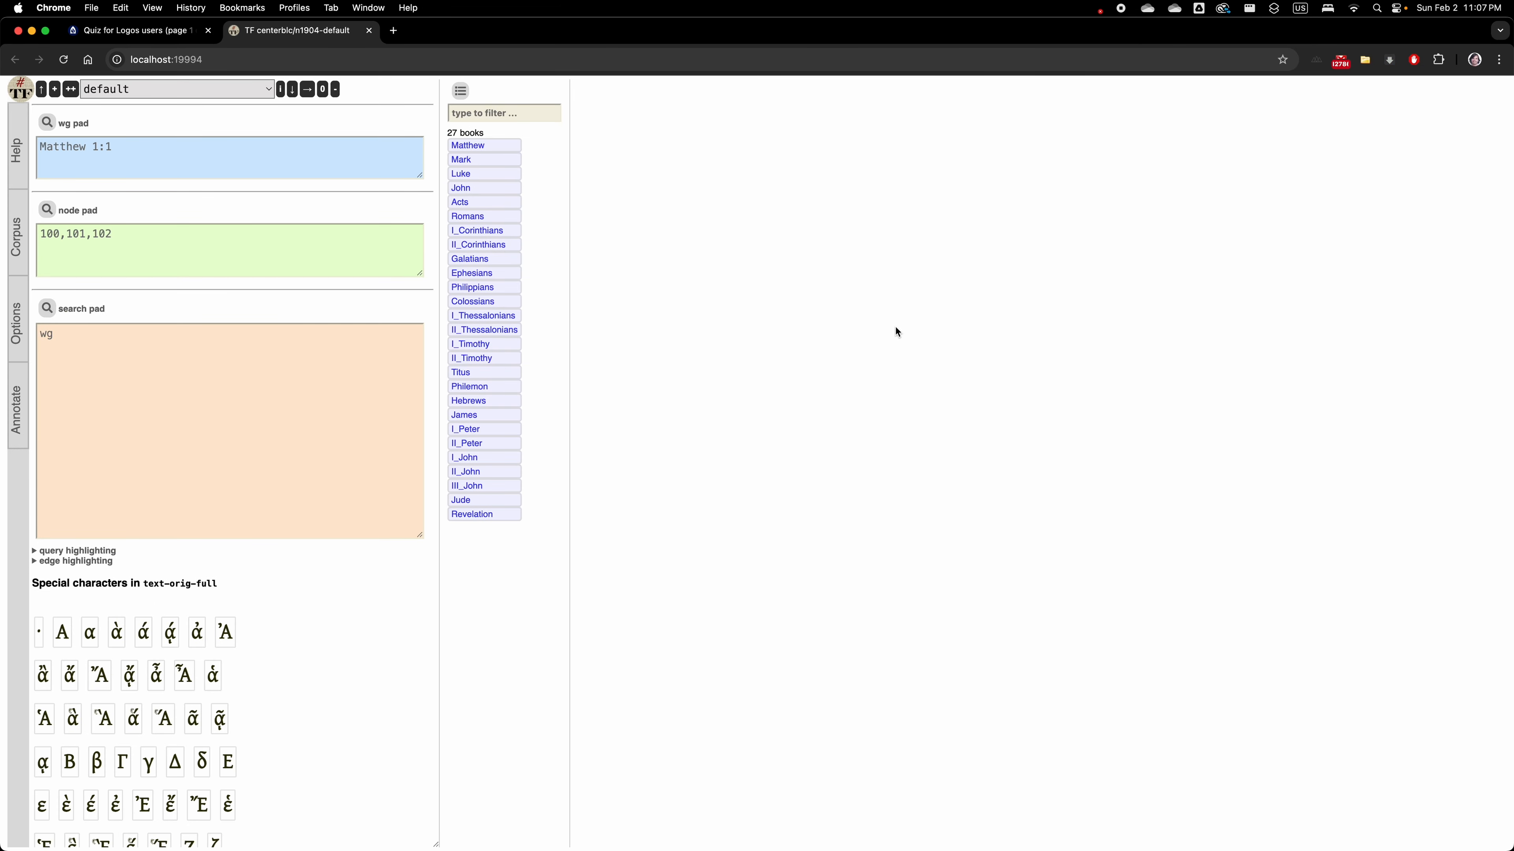
Separate the corpus page into its own browser window and tile it side by side with the quiz window.
{"action": "left_click_drag", "start_coordinate": [296, 31], "coordinate": [458, 82]}
{"action": "key", "text": "ctrl+alt+Right"}
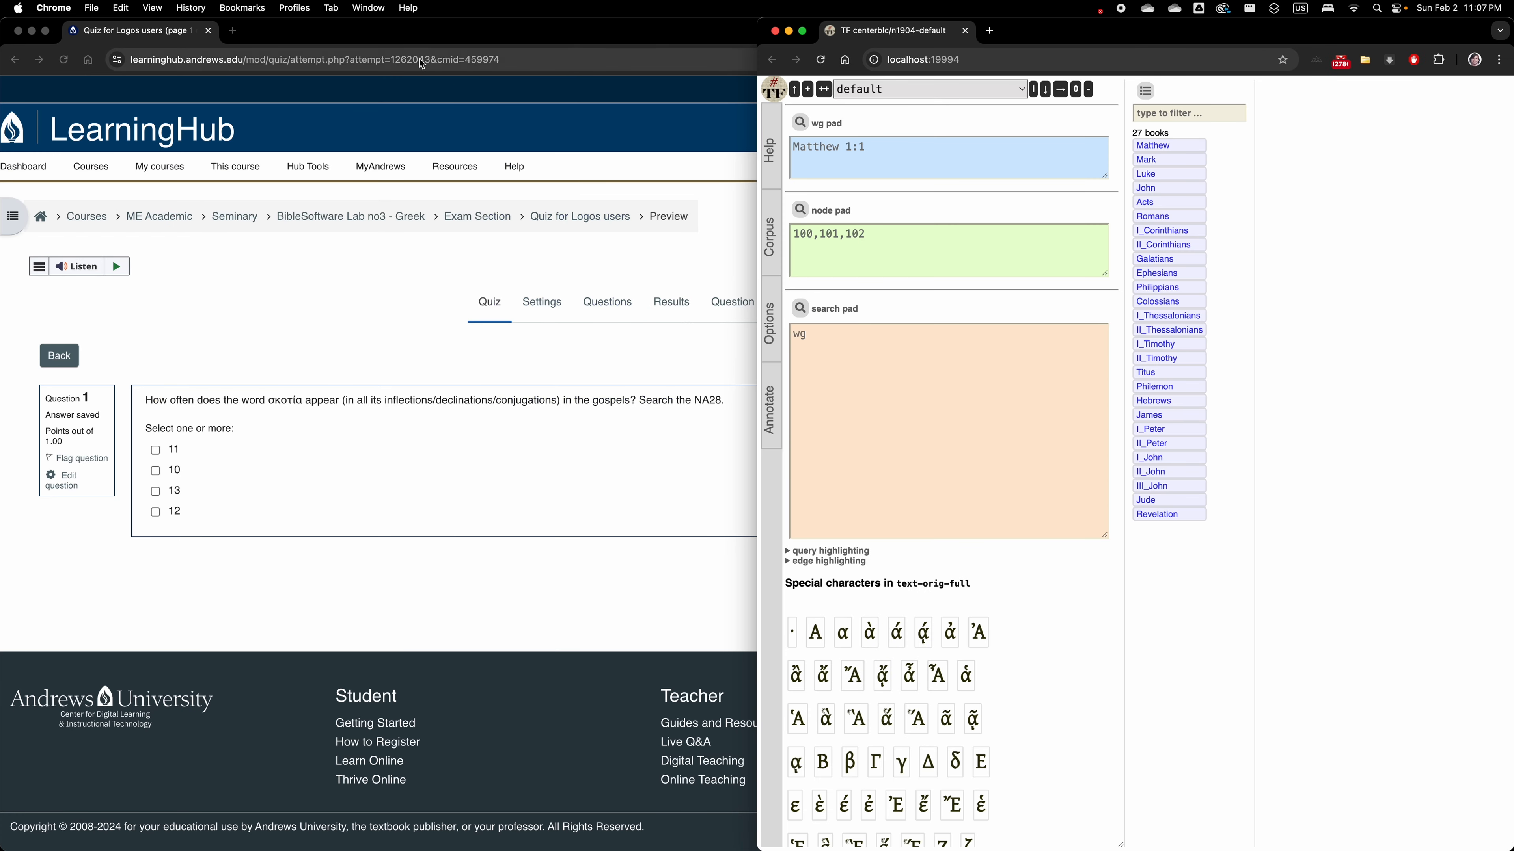
{"action": "left_click", "coordinate": [575, 37]}
{"action": "key", "text": "ctrl+alt+Left"}
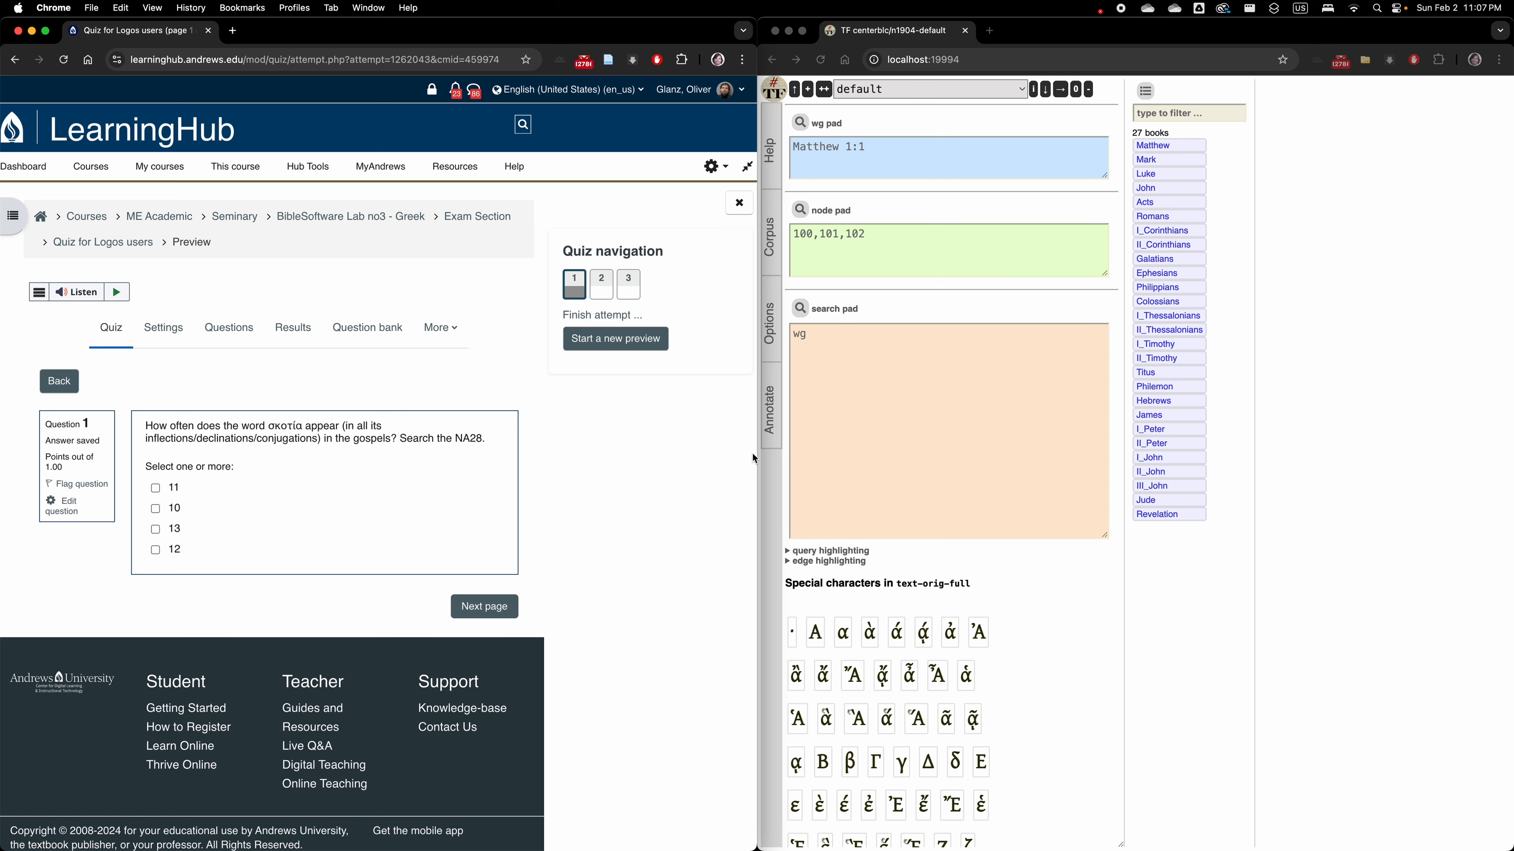
{"action": "mouse_move", "coordinate": [752, 465]}
{"action": "left_mouse_down"}
{"action": "mouse_move", "coordinate": [644, 466]}
{"action": "mouse_move", "coordinate": [761, 467]}
{"action": "left_mouse_up"}
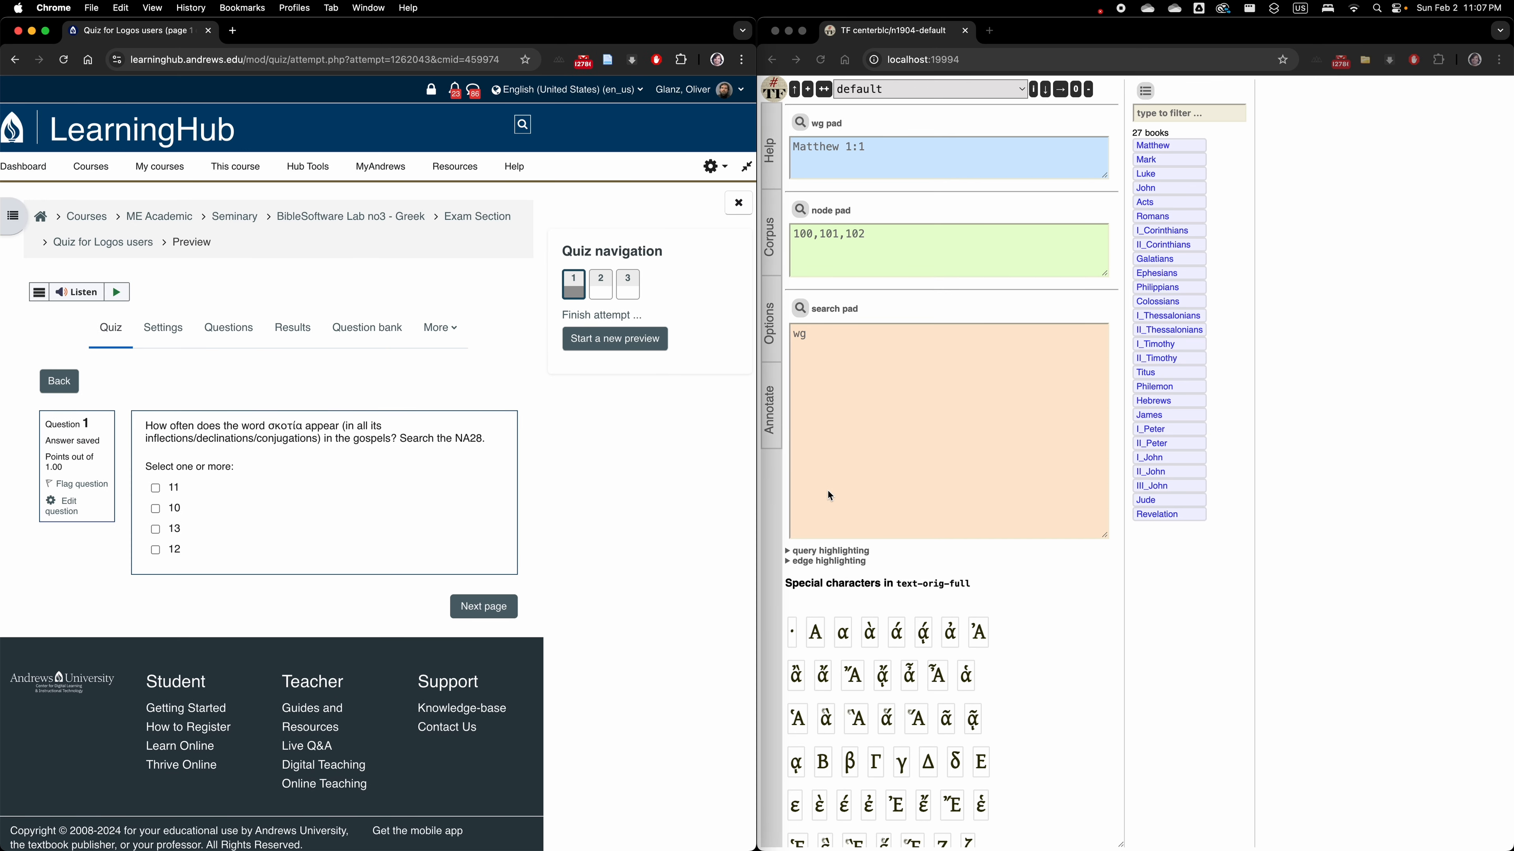
{"action": "left_click", "coordinate": [877, 434]}
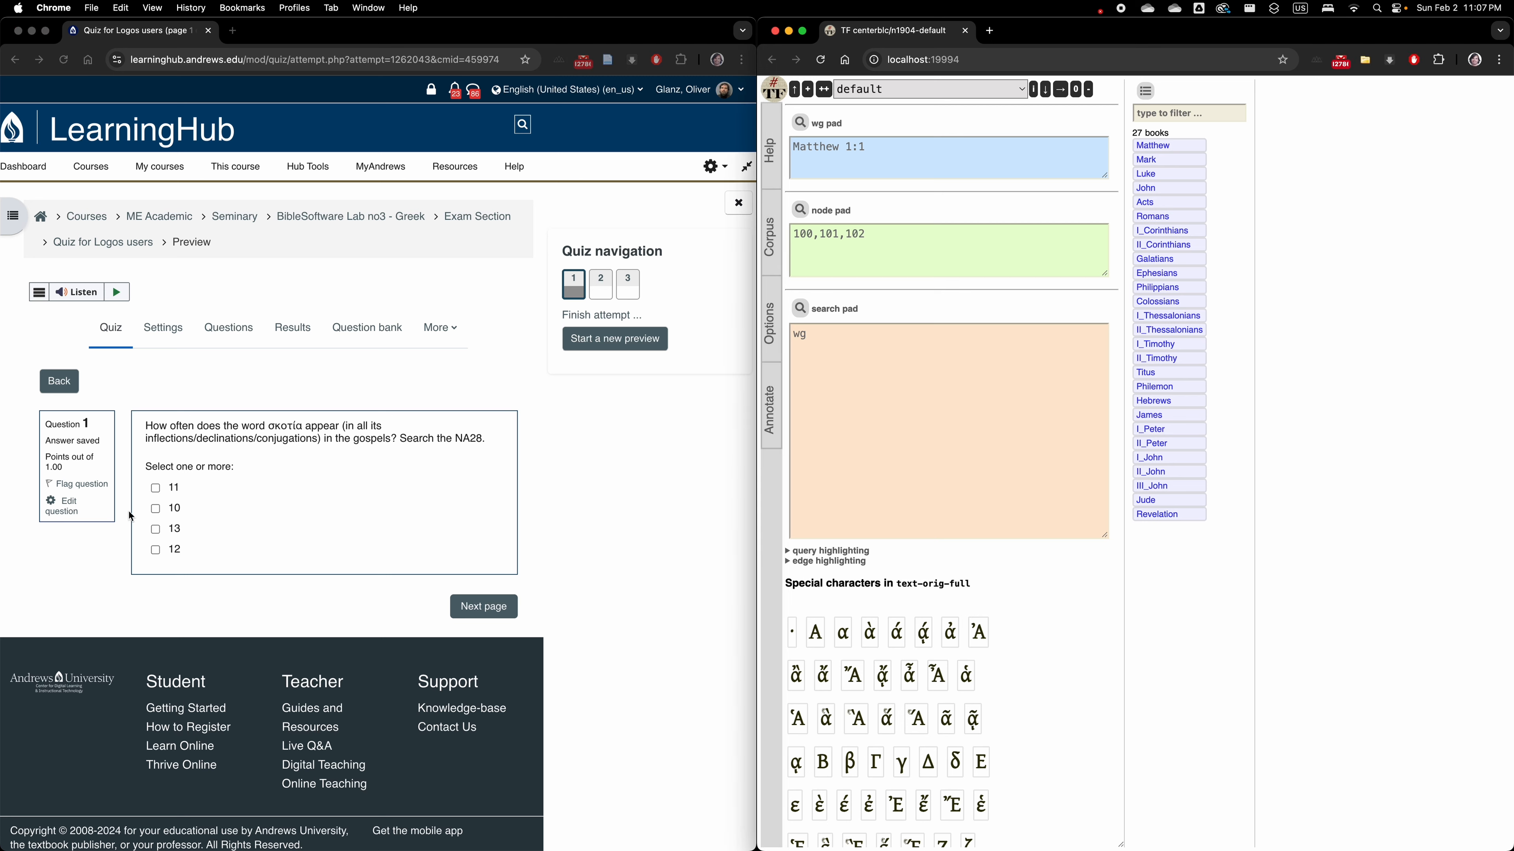
{"action": "left_click", "coordinate": [294, 462]}
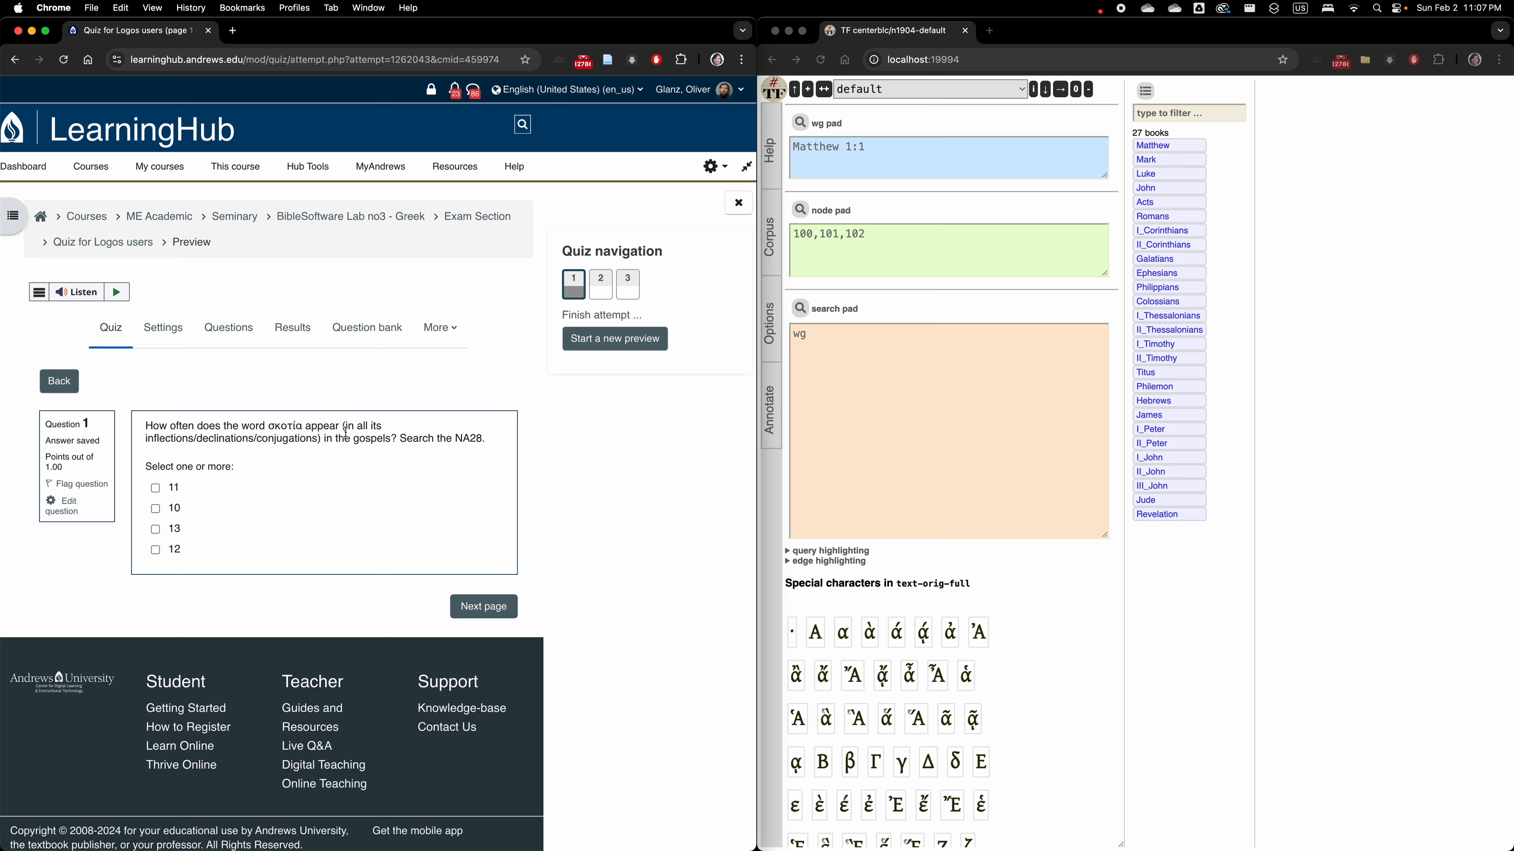
Replace the search query with "word lemmatranslit=skotia" and run it.
{"action": "left_click", "coordinate": [828, 341]}
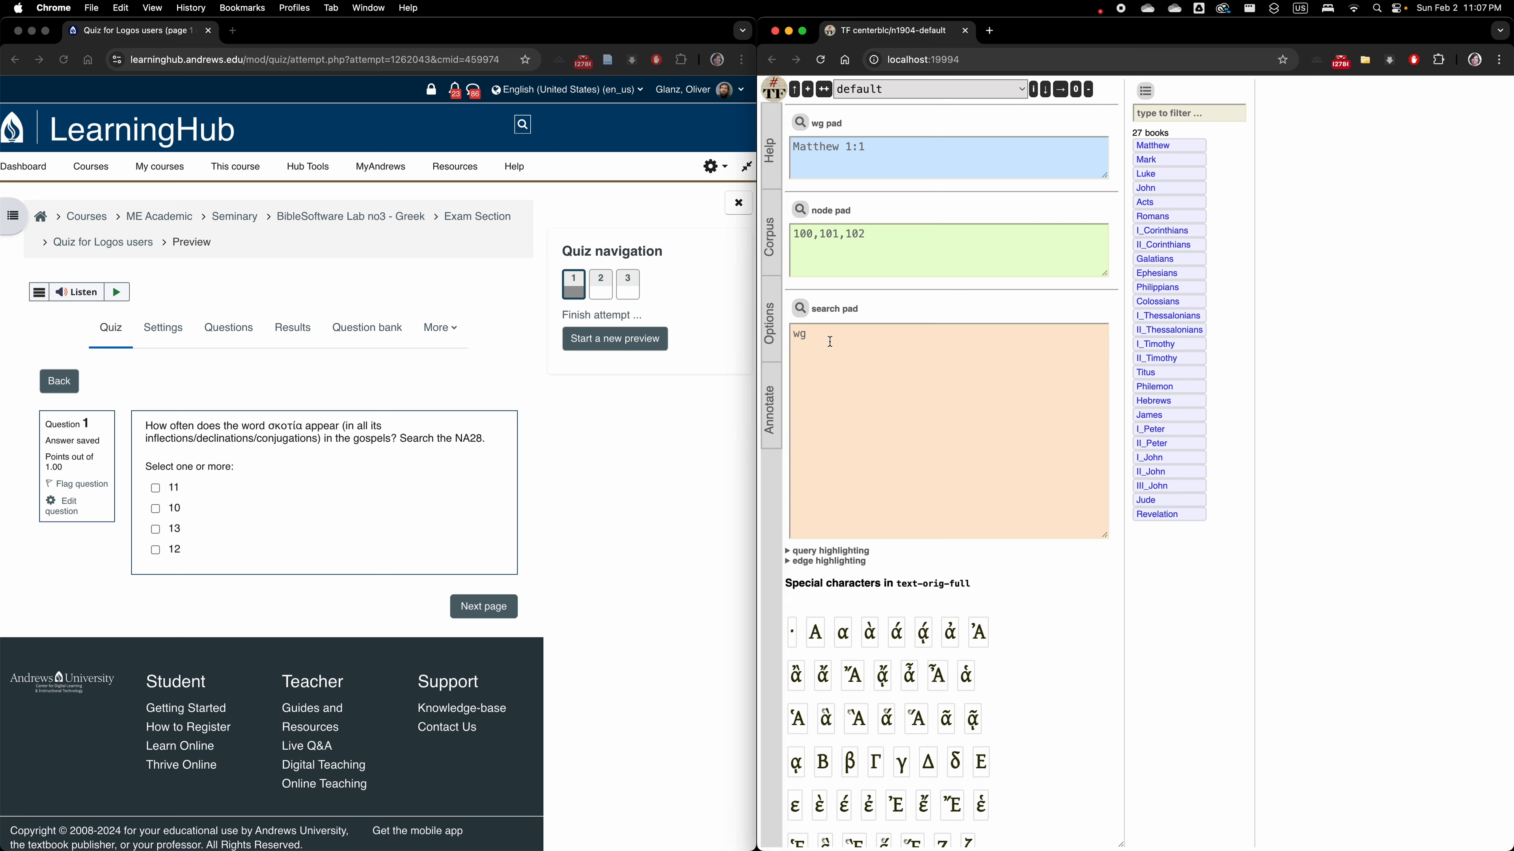
{"action": "left_click", "coordinate": [830, 337]}
{"action": "type", "text": "word"}
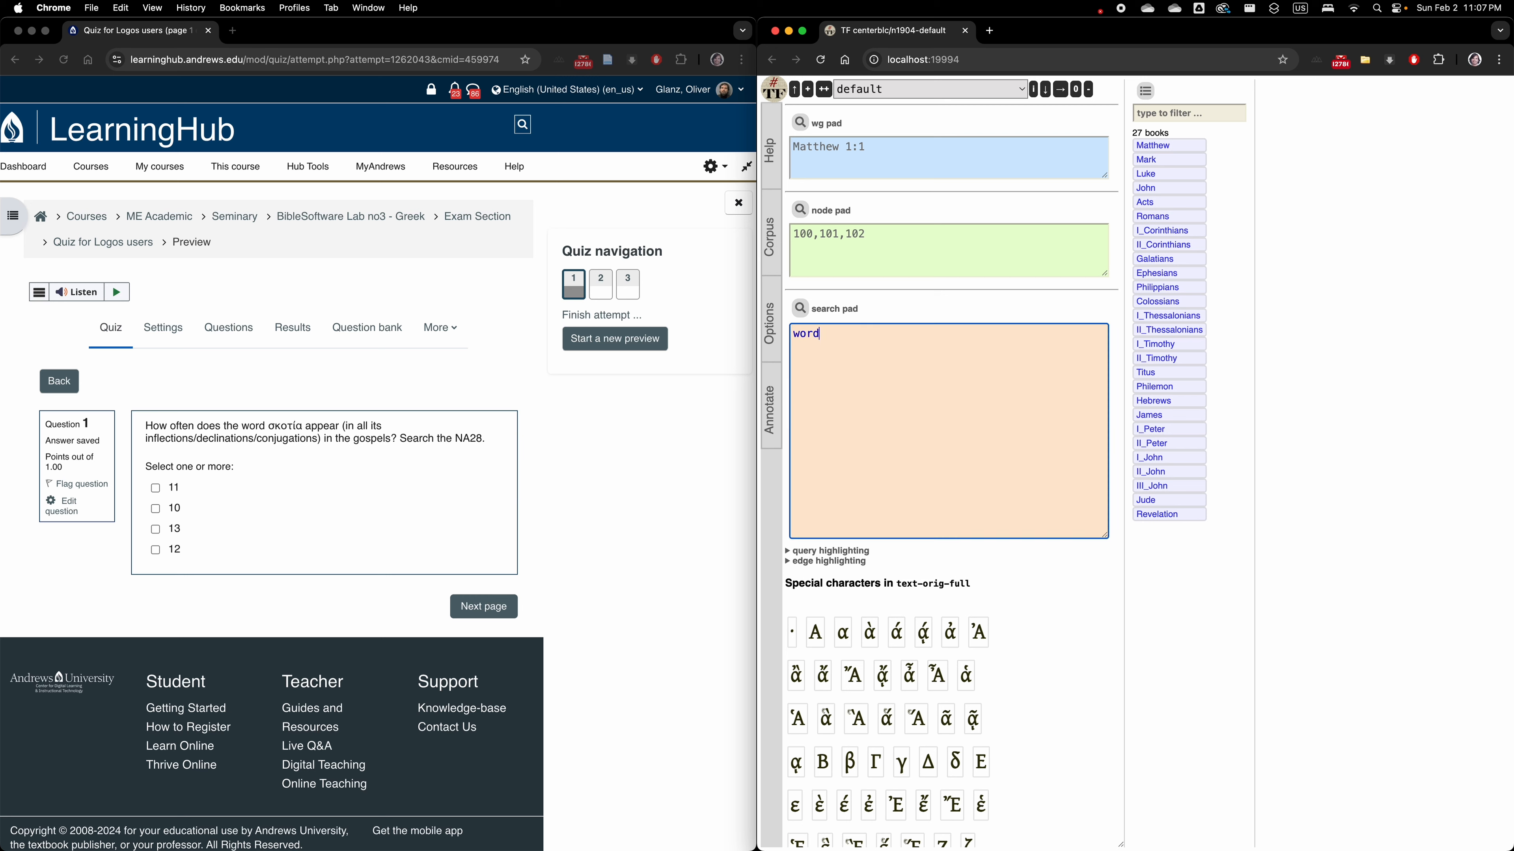
{"action": "type", "text": " lemma"}
{"action": "type", "text": "translit=skotia"}
{"action": "left_click", "coordinate": [799, 309]}
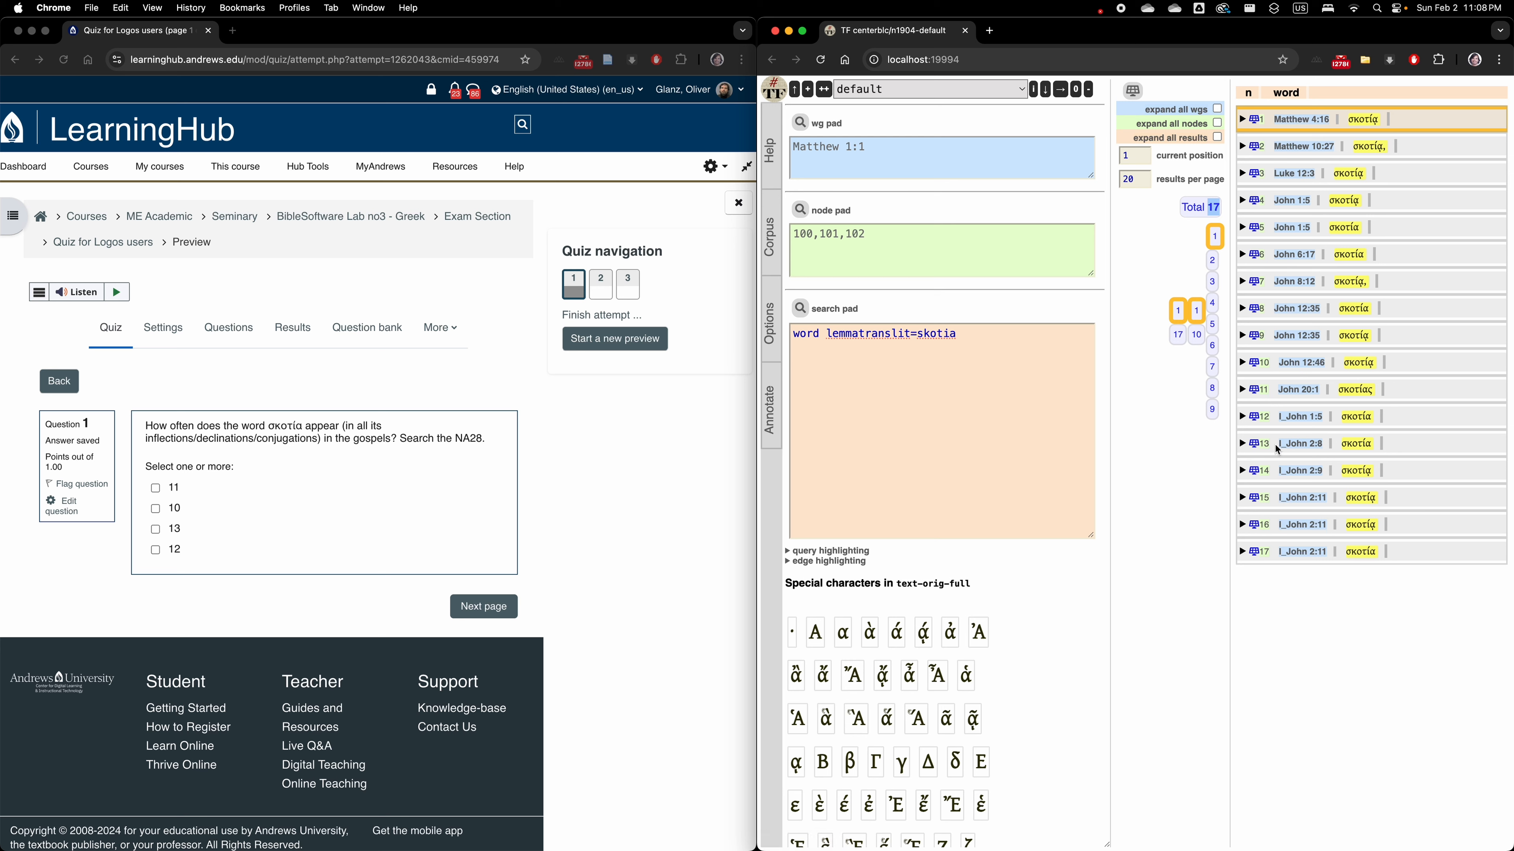
Restrict the search to the gospels by nesting the word line under "book book=Matthew|Mark|Luke|John", and run it.
{"action": "left_click", "coordinate": [795, 337]}
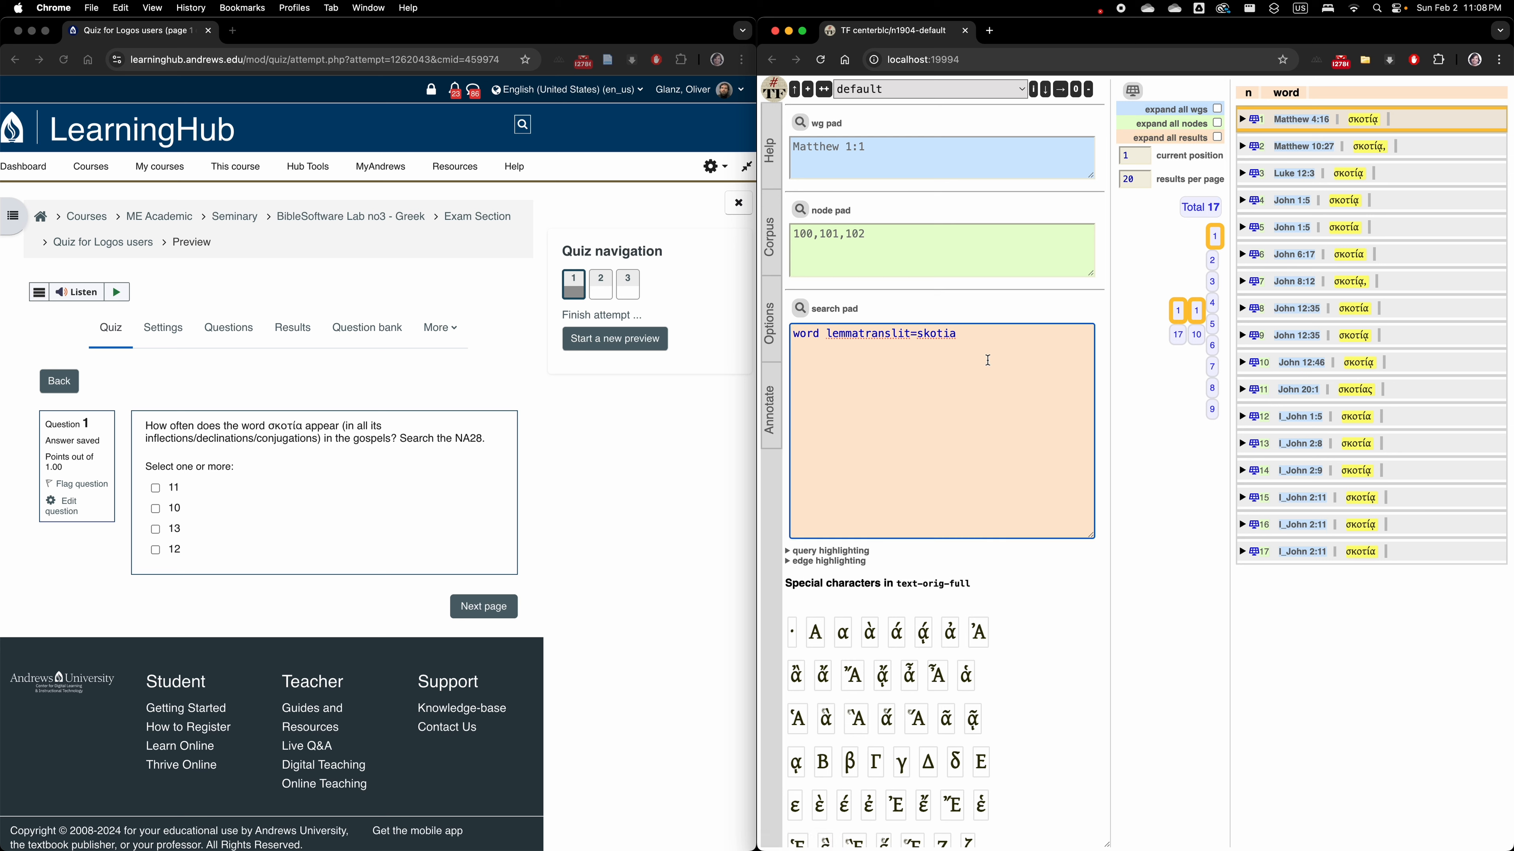
{"action": "key", "text": "Return"}
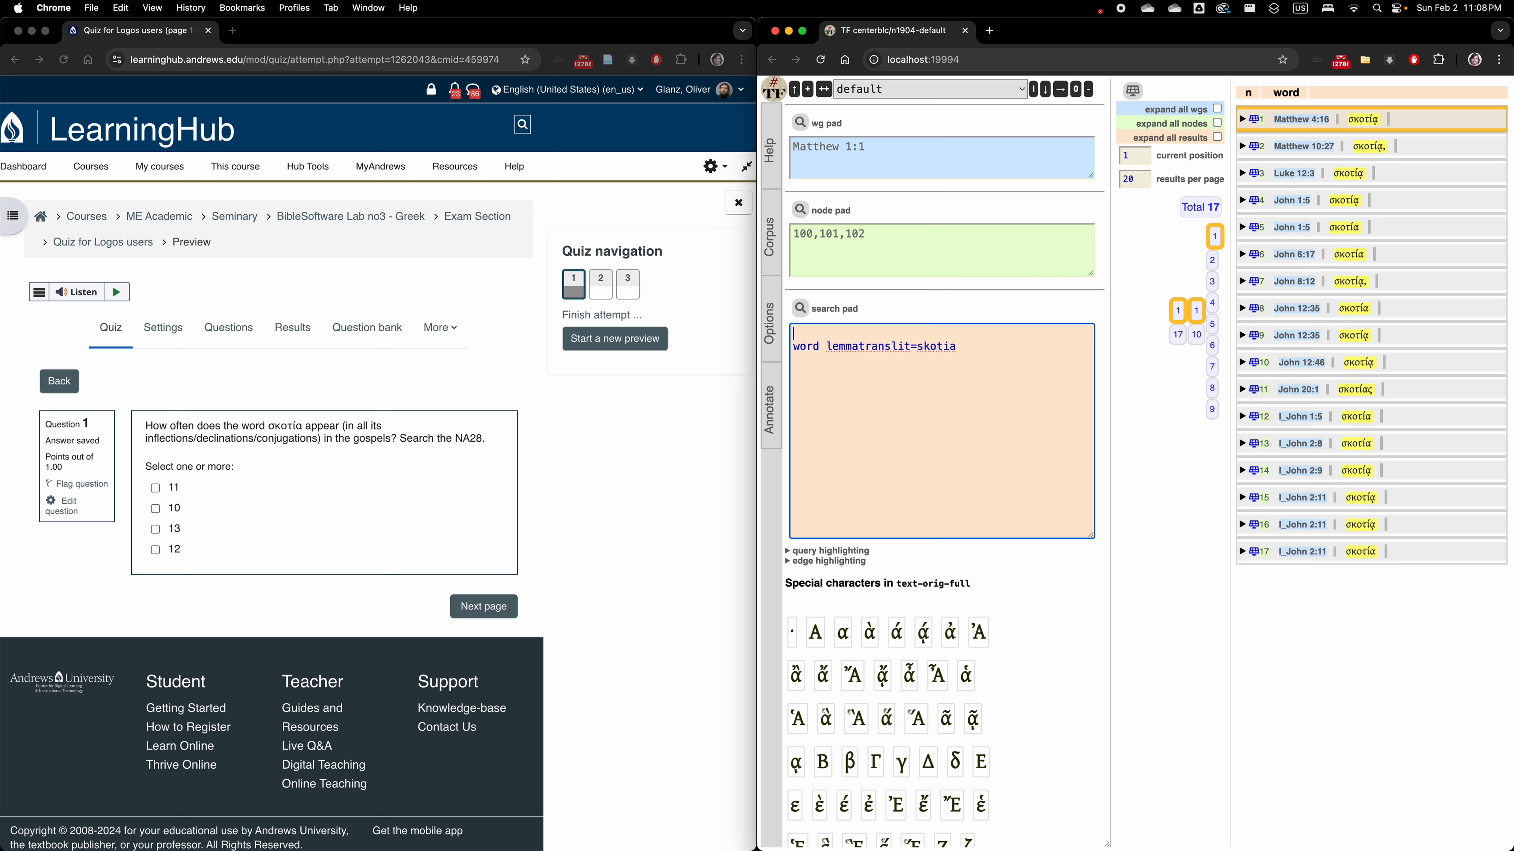
{"action": "type", "text": "book book=Matthew|Mark|Luke|John"}
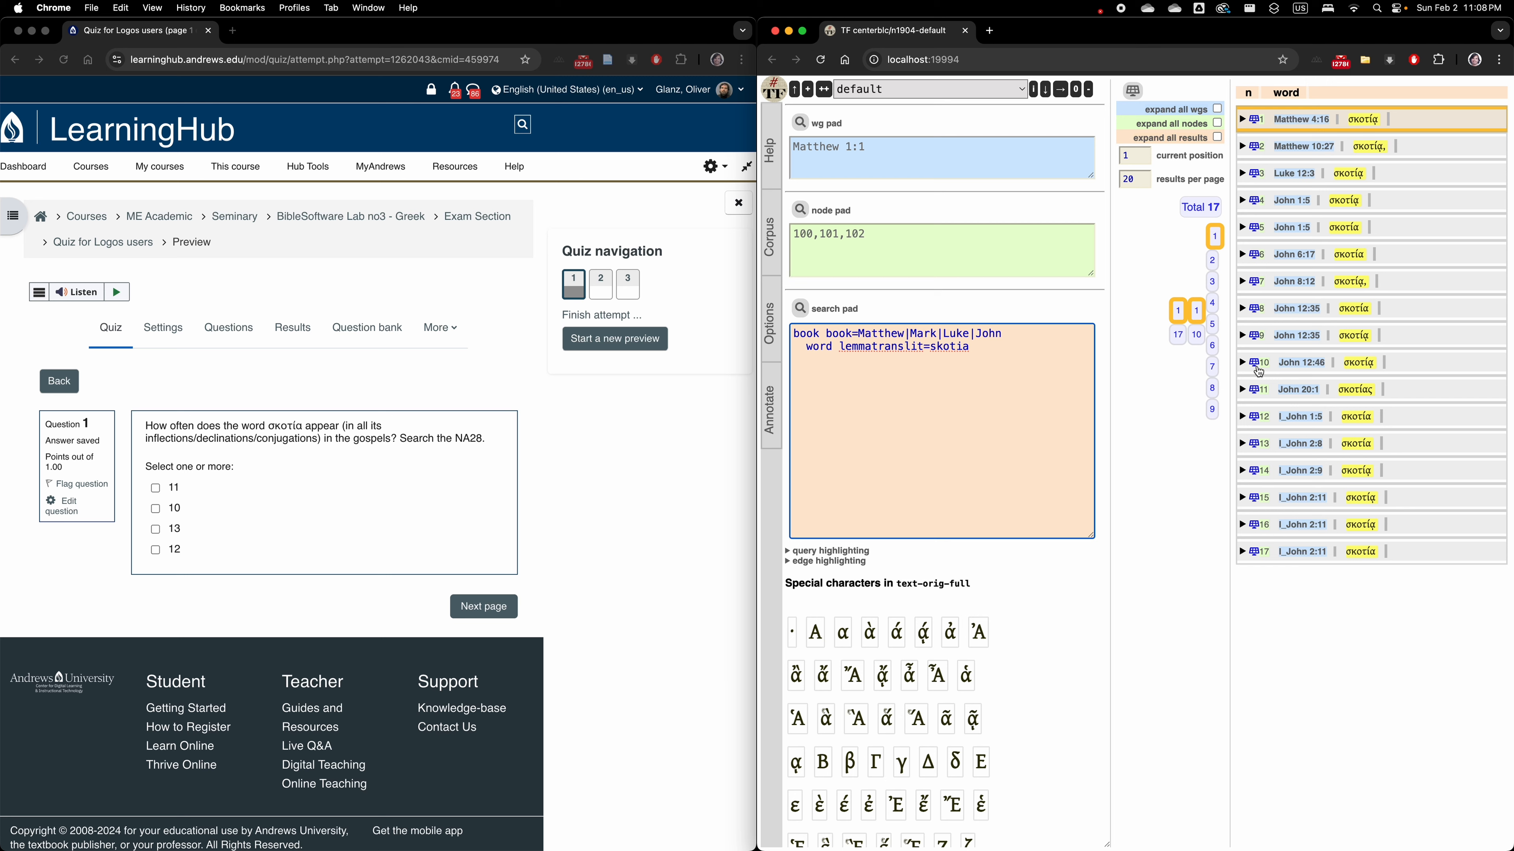
{"action": "left_click", "coordinate": [800, 308]}
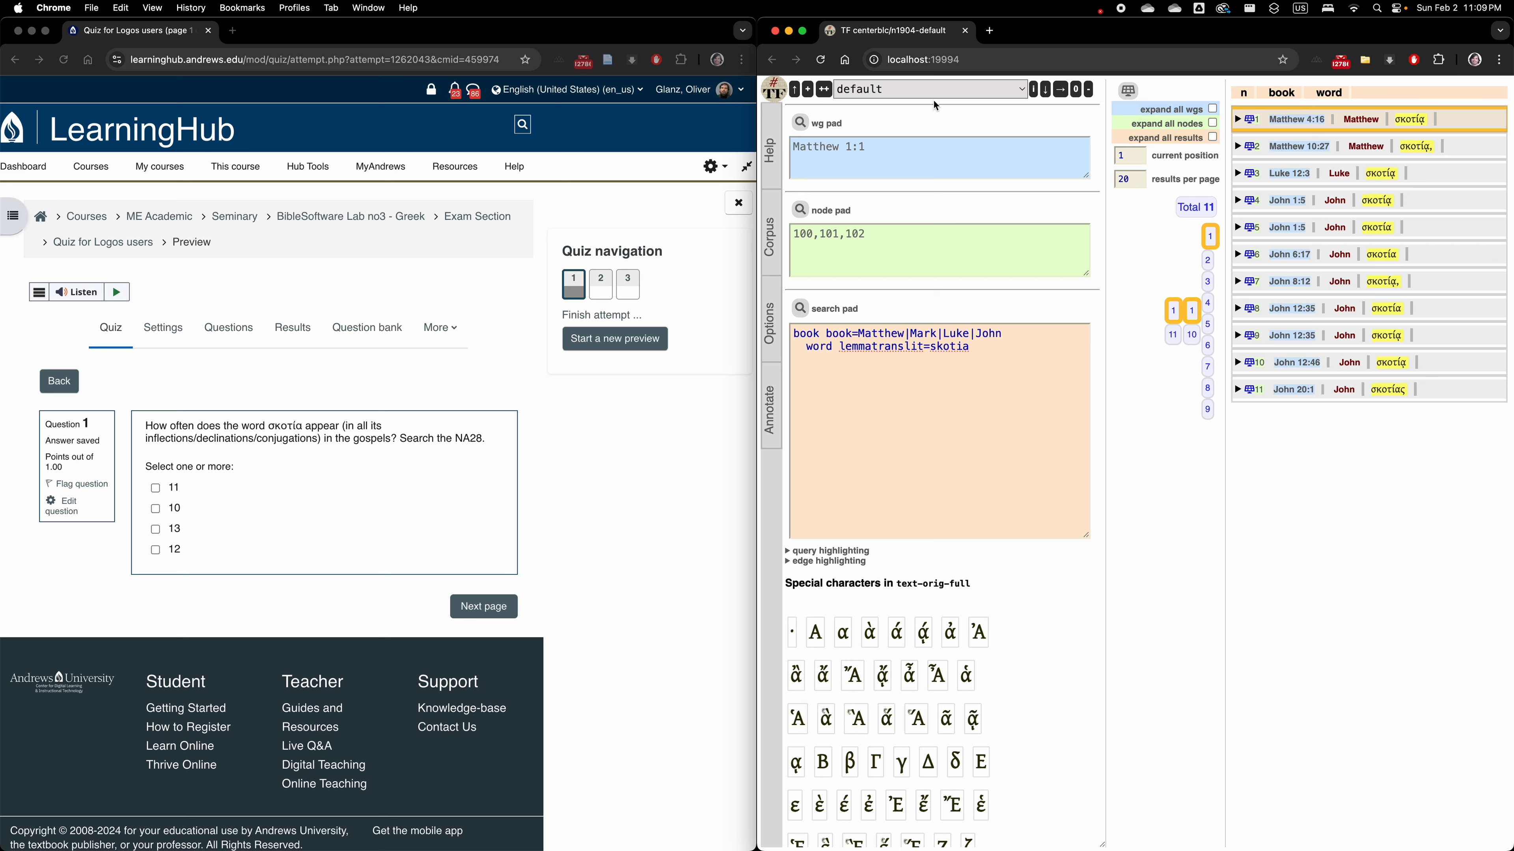
Duplicate the current job under the name "BS lab no3 Greek Q1" and check it in the list of jobs.
{"action": "left_click", "coordinate": [824, 91]}
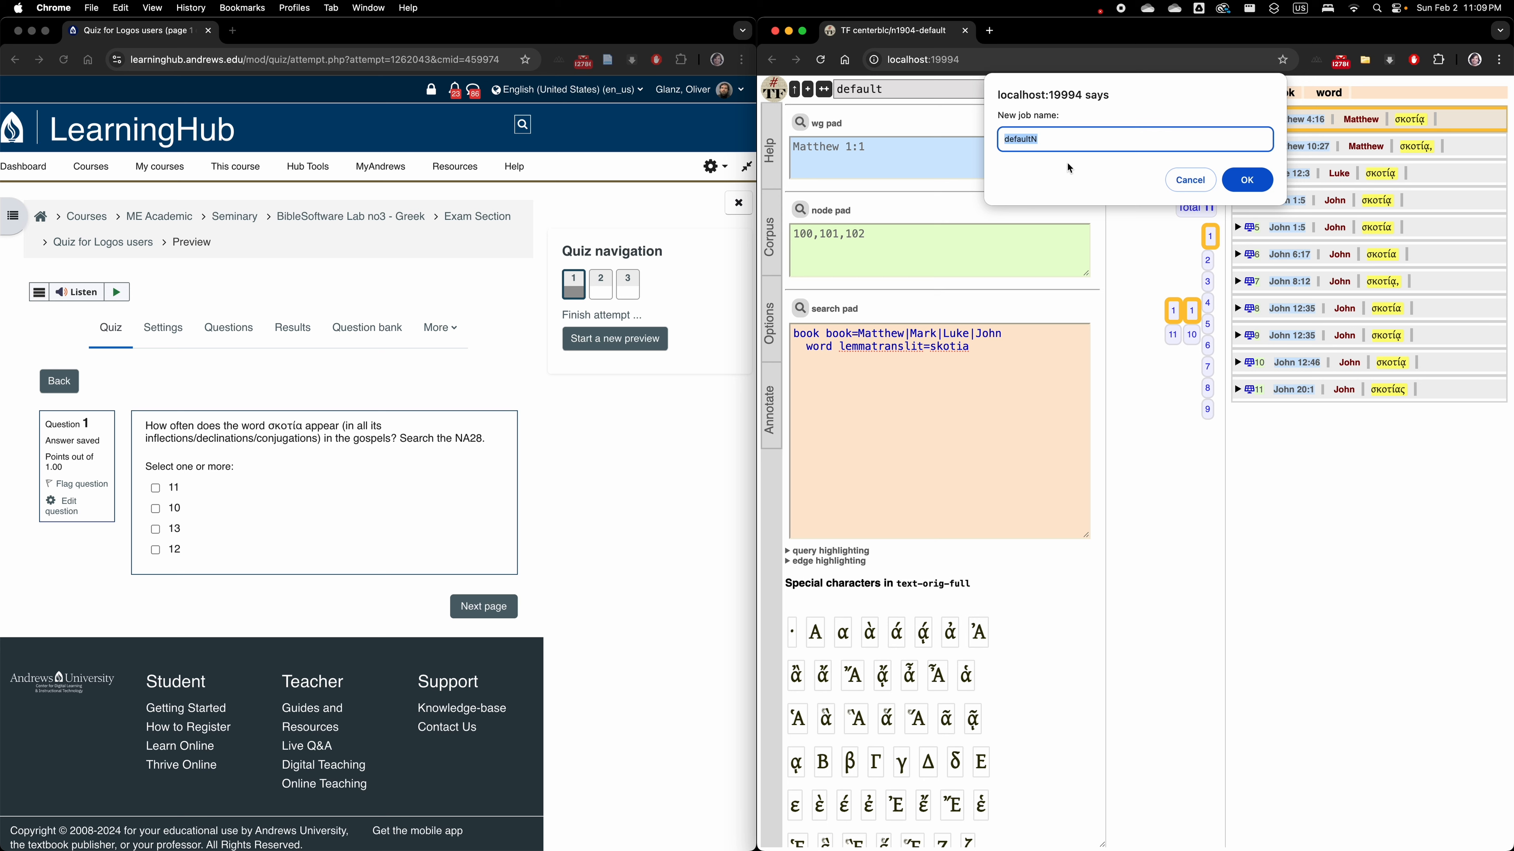
{"action": "left_click", "coordinate": [1061, 142]}
{"action": "double_click", "coordinate": [1060, 142]}
{"action": "type", "text": "BS lab no"}
{"action": "type", "text": "3 Greek Q"}
{"action": "type", "text": "21"}
{"action": "key", "text": "super+a"}
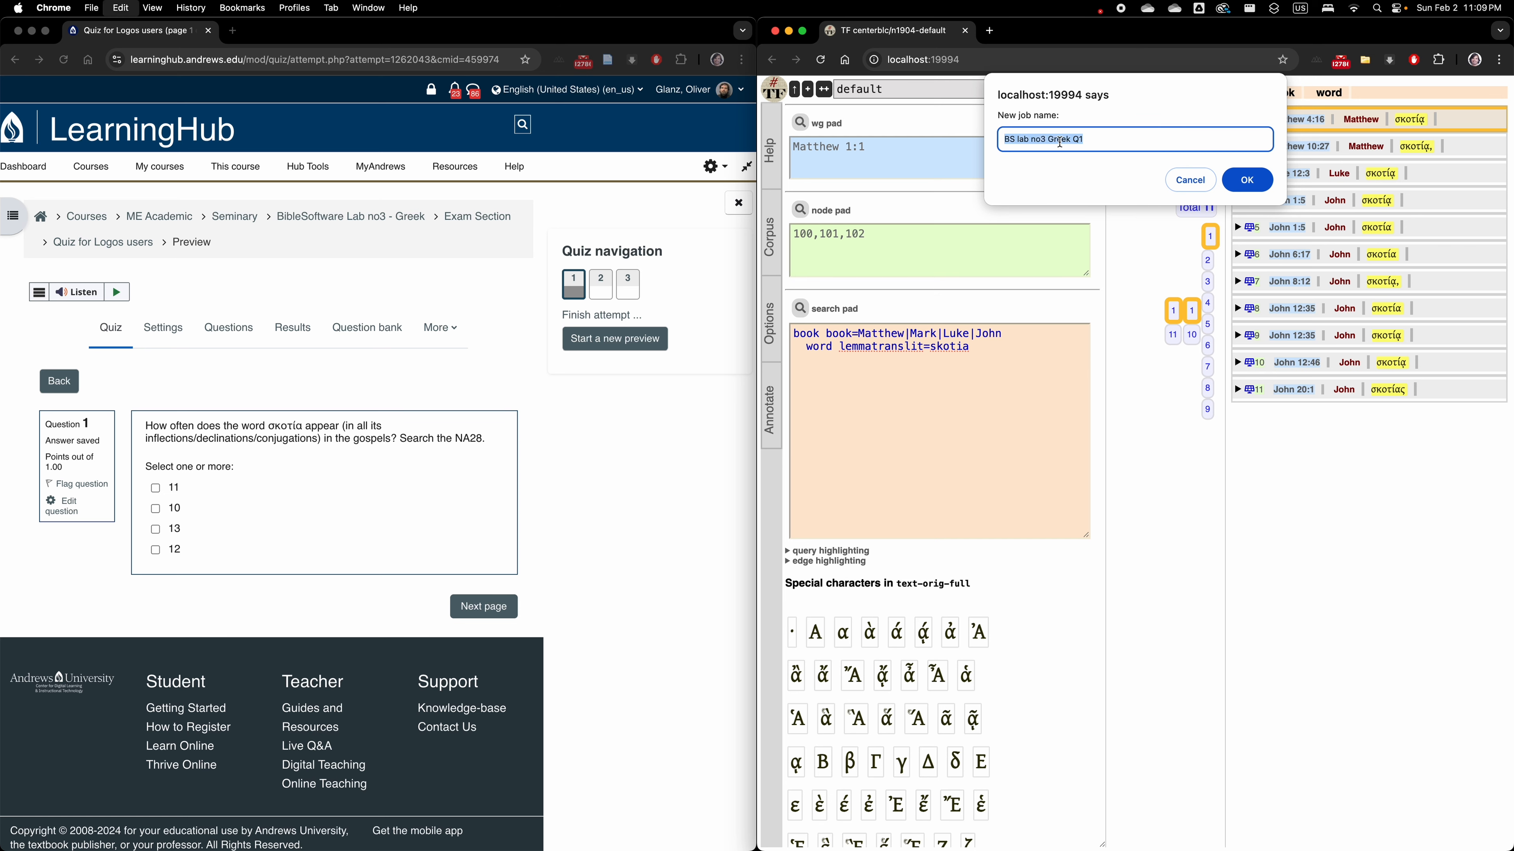
{"action": "left_click", "coordinate": [1246, 180]}
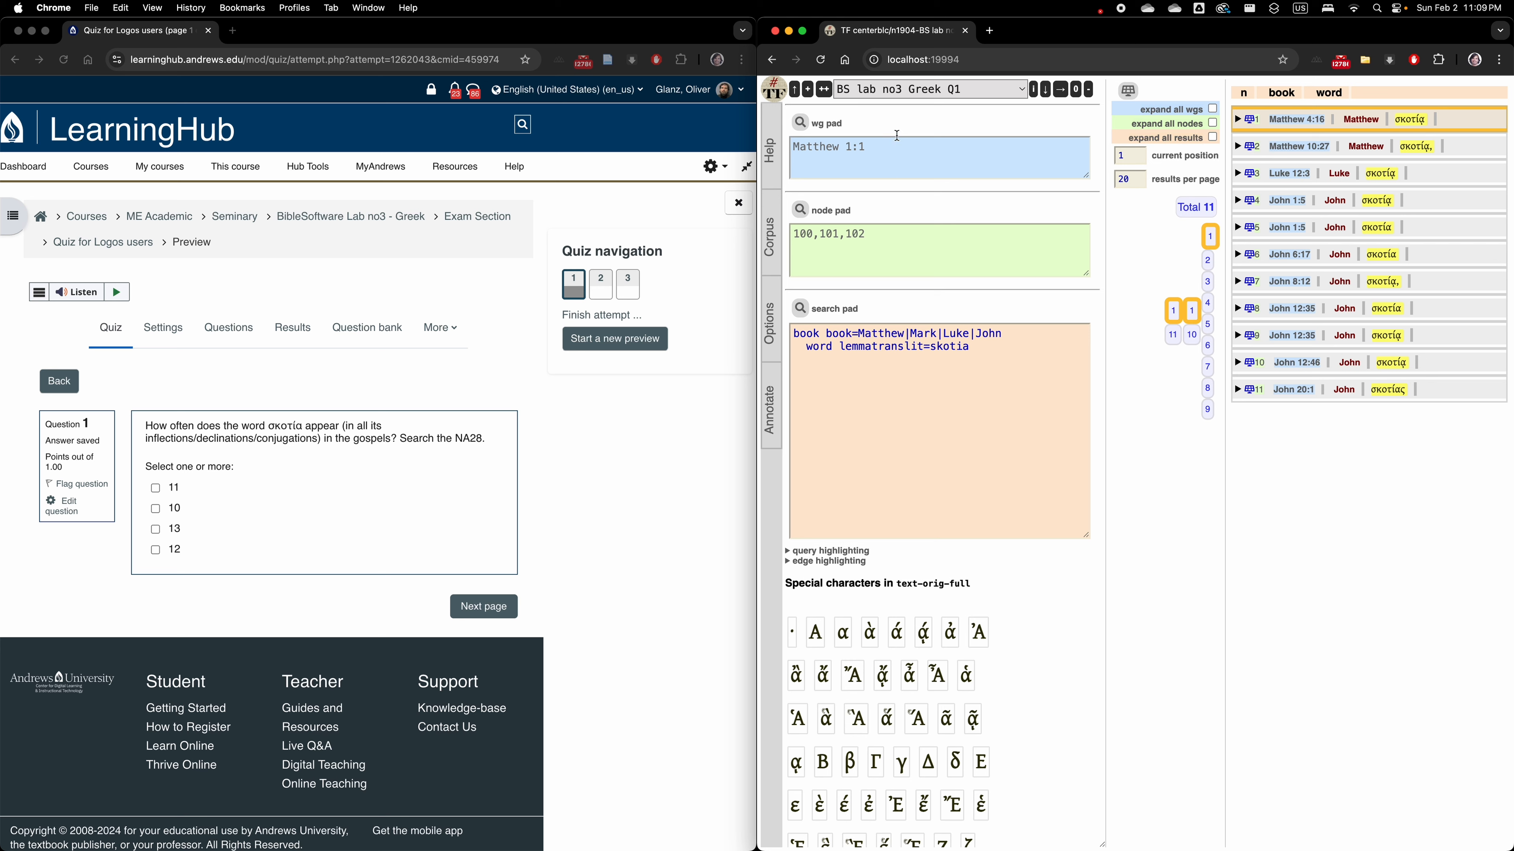
{"action": "left_click", "coordinate": [887, 91]}
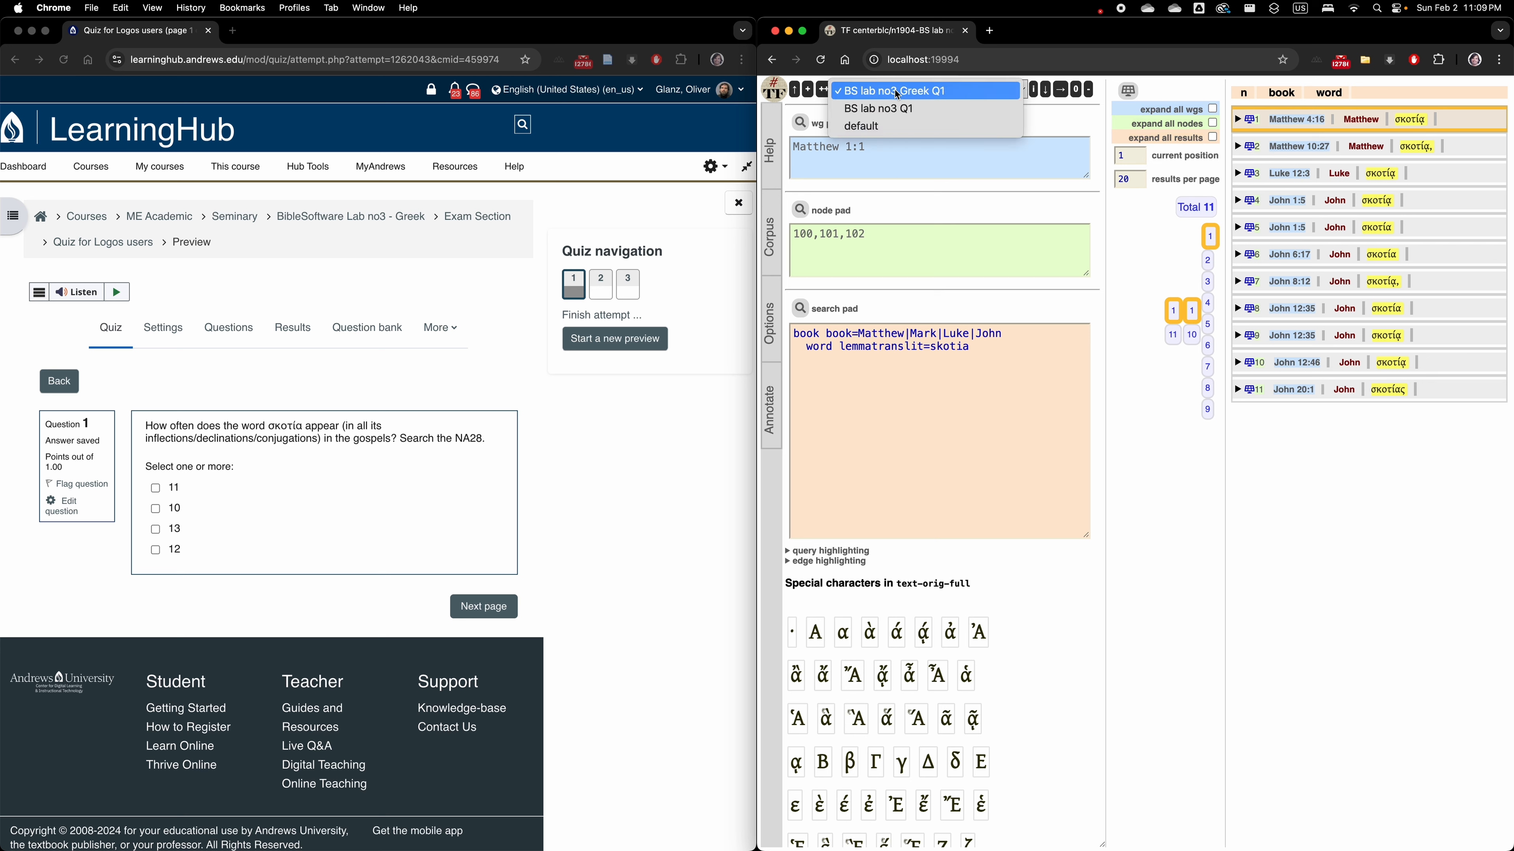
{"action": "left_click", "coordinate": [1029, 224]}
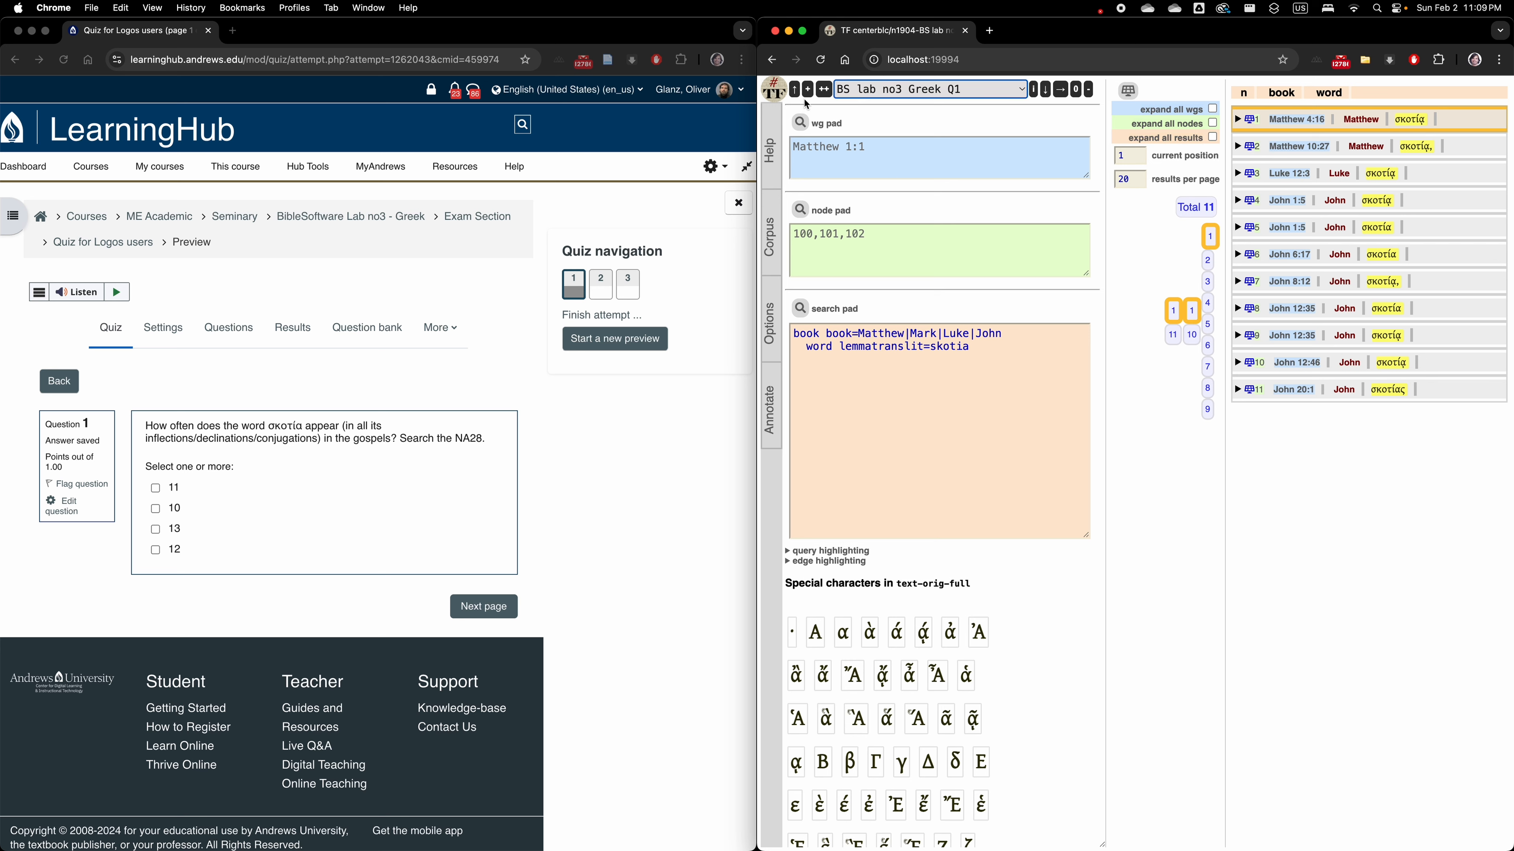
{"action": "left_click", "coordinate": [823, 89]}
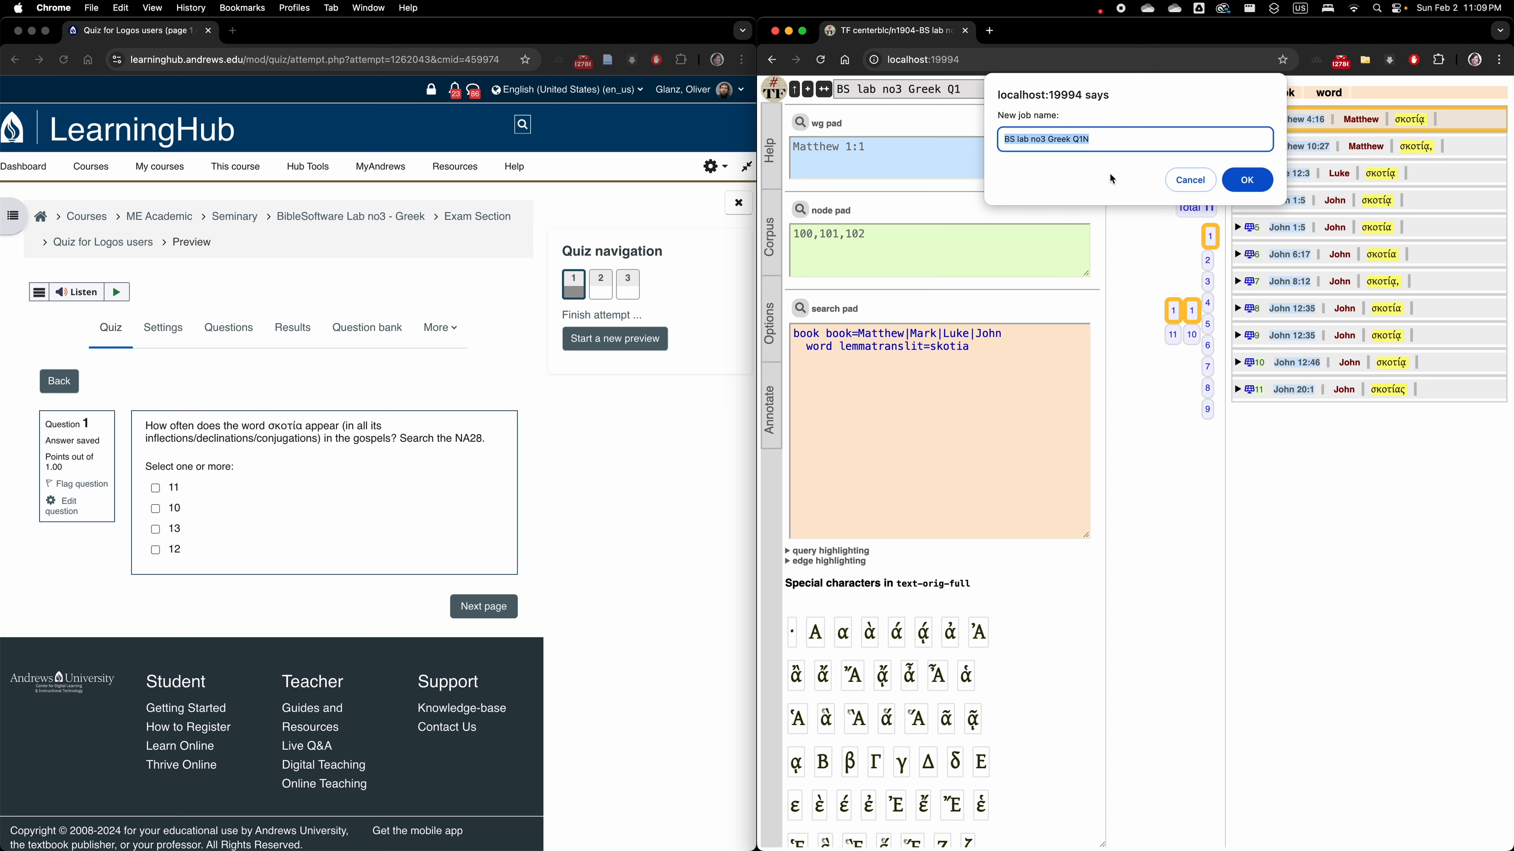
{"action": "left_click", "coordinate": [1206, 179]}
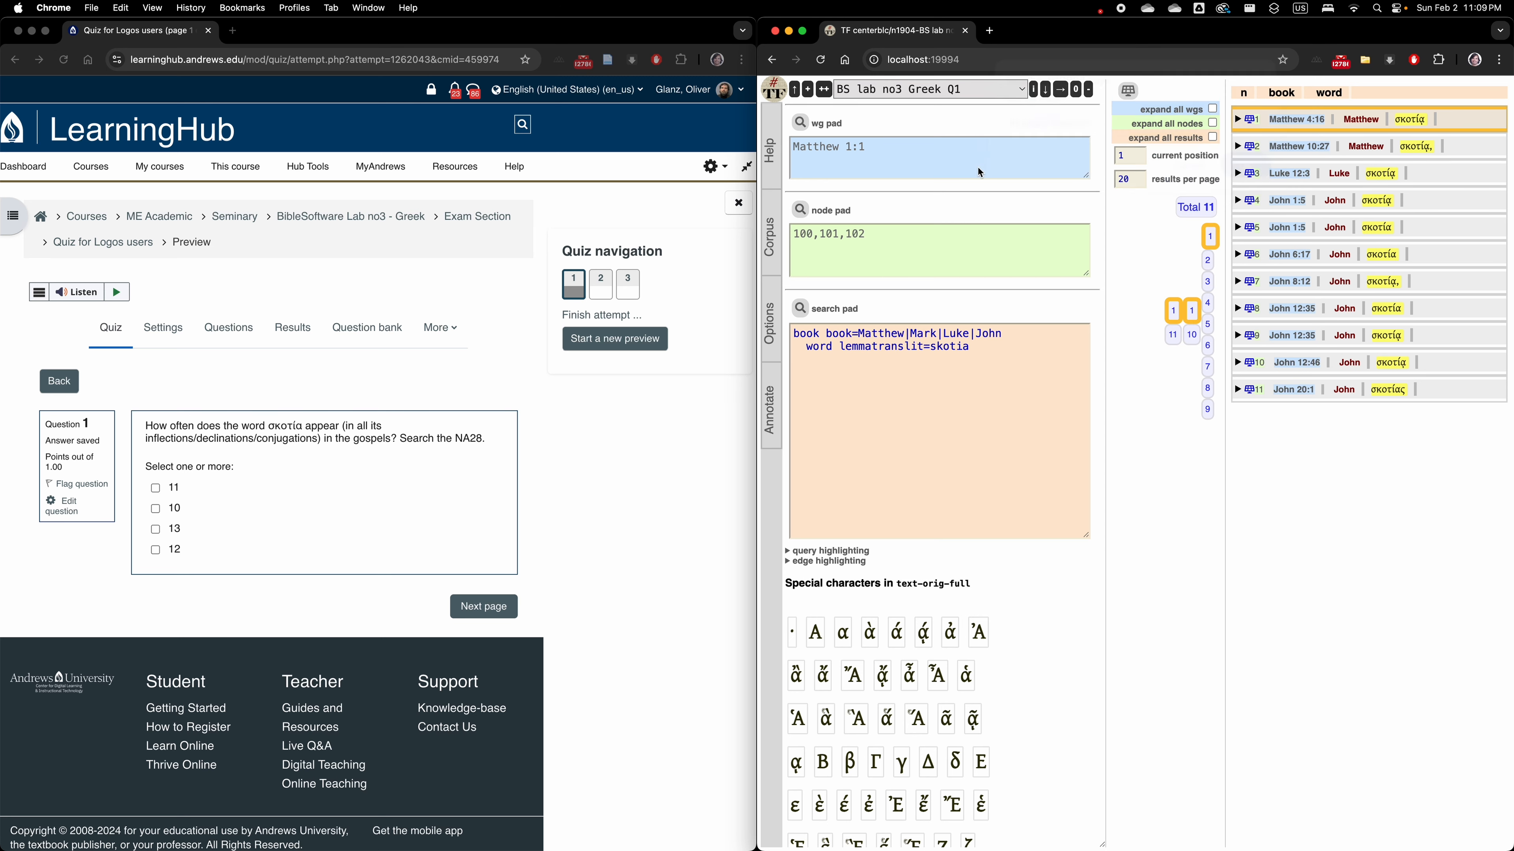
{"action": "left_click", "coordinate": [824, 90]}
{"action": "left_click", "coordinate": [1123, 143]}
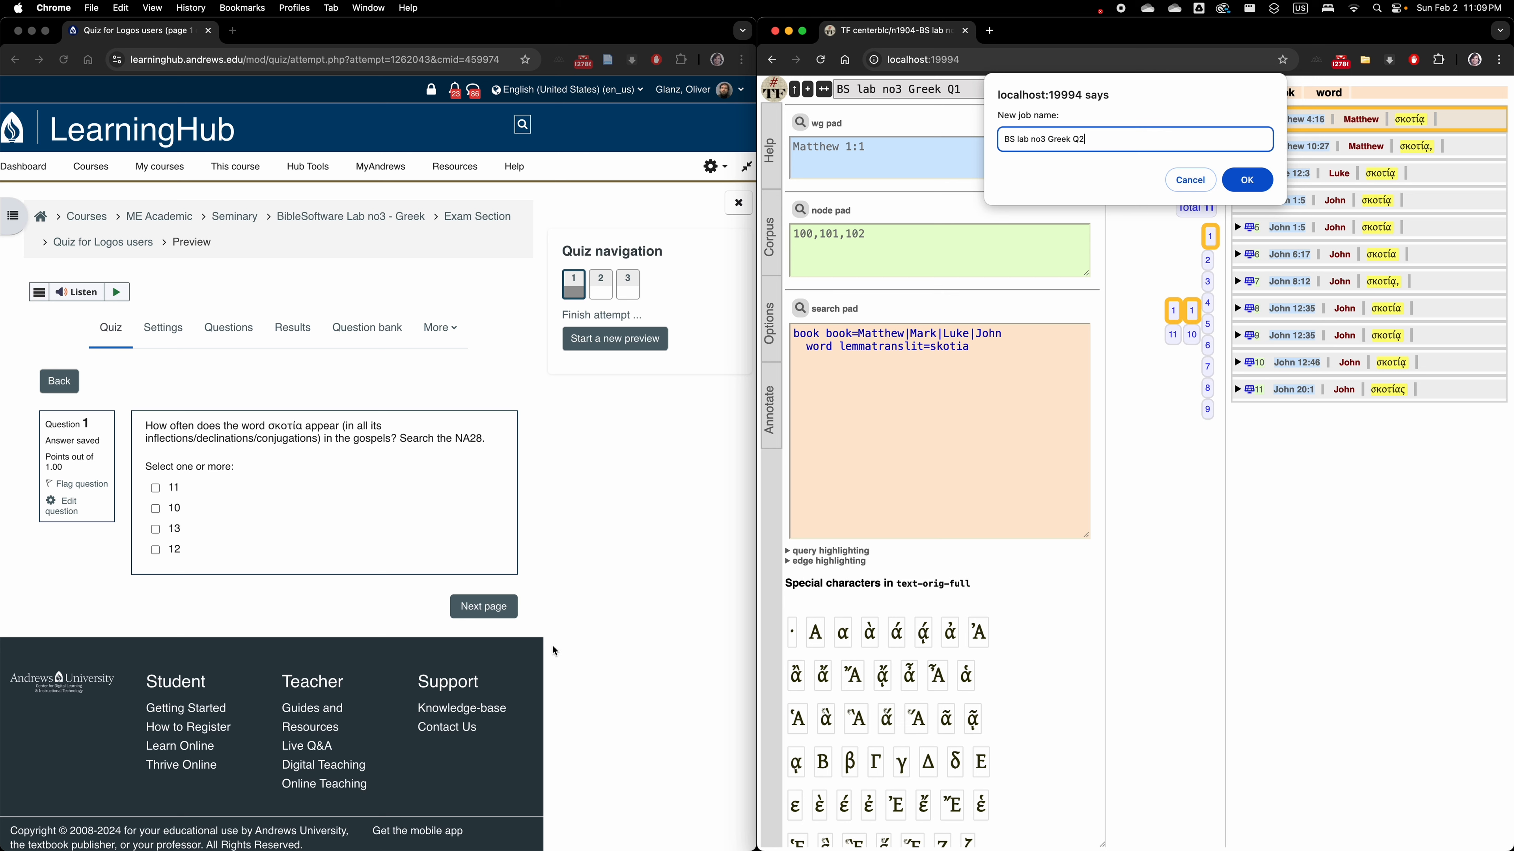
Advance the quiz to question 2 and duplicate the current search job as "BS lab no3 Greek Q2".
{"action": "left_click", "coordinate": [498, 610]}
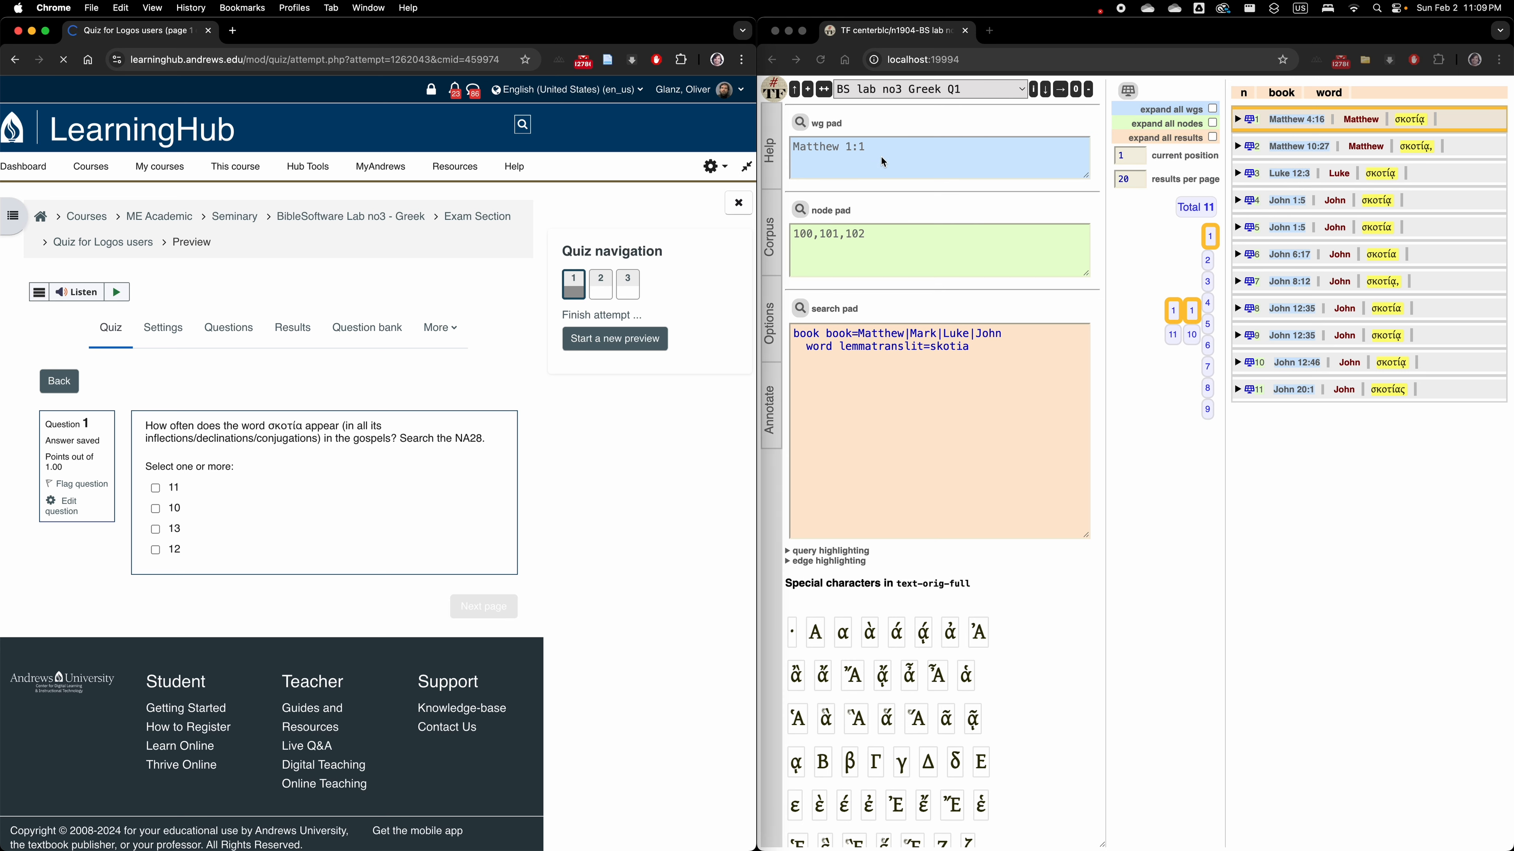
{"action": "left_click", "coordinate": [830, 94]}
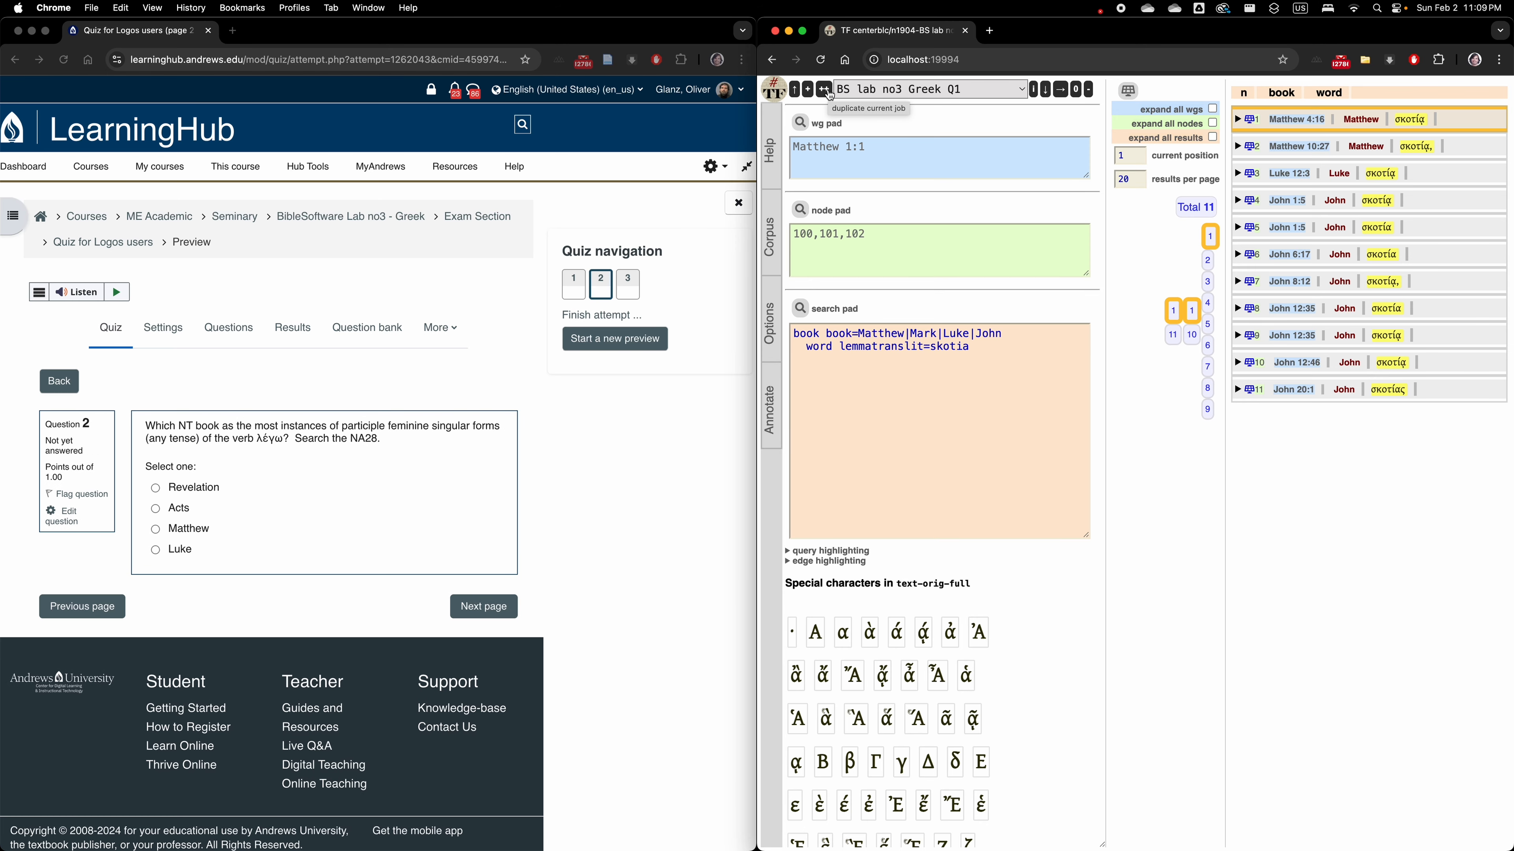
{"action": "left_click", "coordinate": [897, 91]}
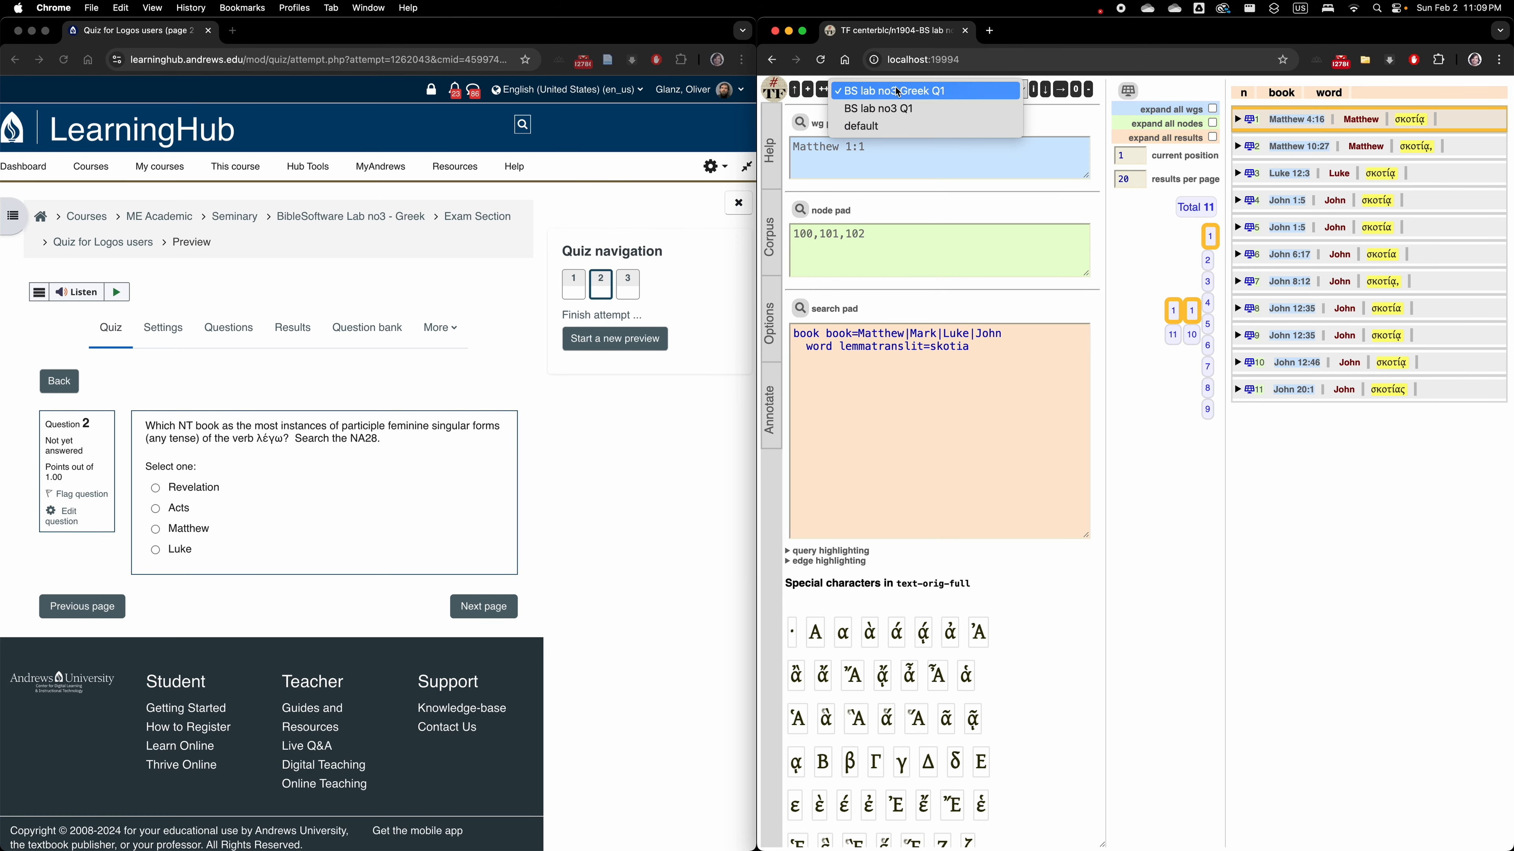
{"action": "left_click", "coordinate": [825, 95]}
{"action": "left_click", "coordinate": [825, 96]}
{"action": "left_click", "coordinate": [1101, 137]}
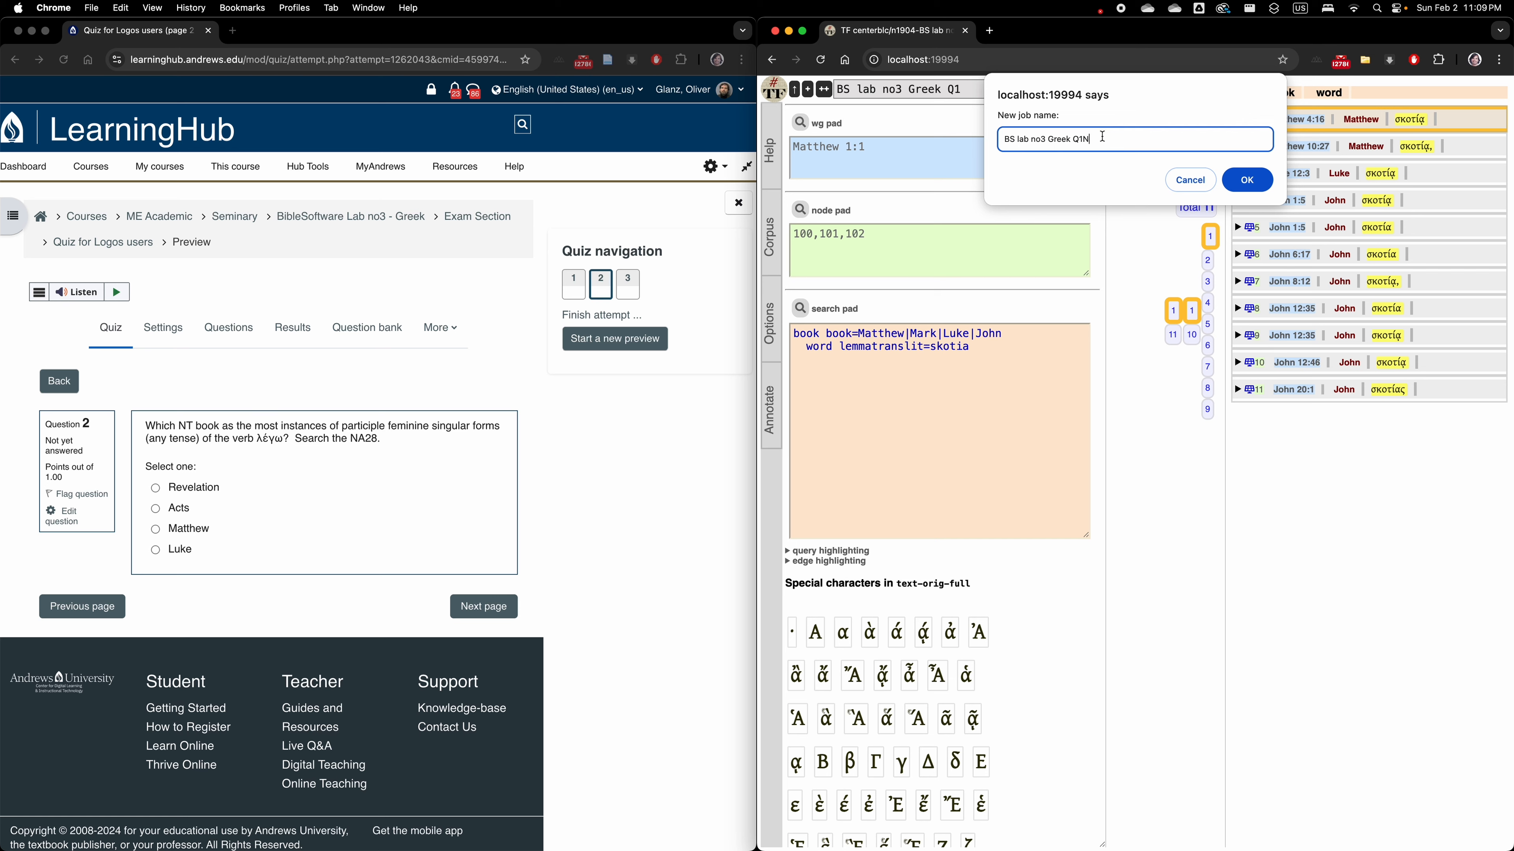
{"action": "key", "text": "BackSpace"}
{"action": "key", "text": "BackSpace"}
{"action": "type", "text": "2"}
{"action": "left_click", "coordinate": [1245, 182]}
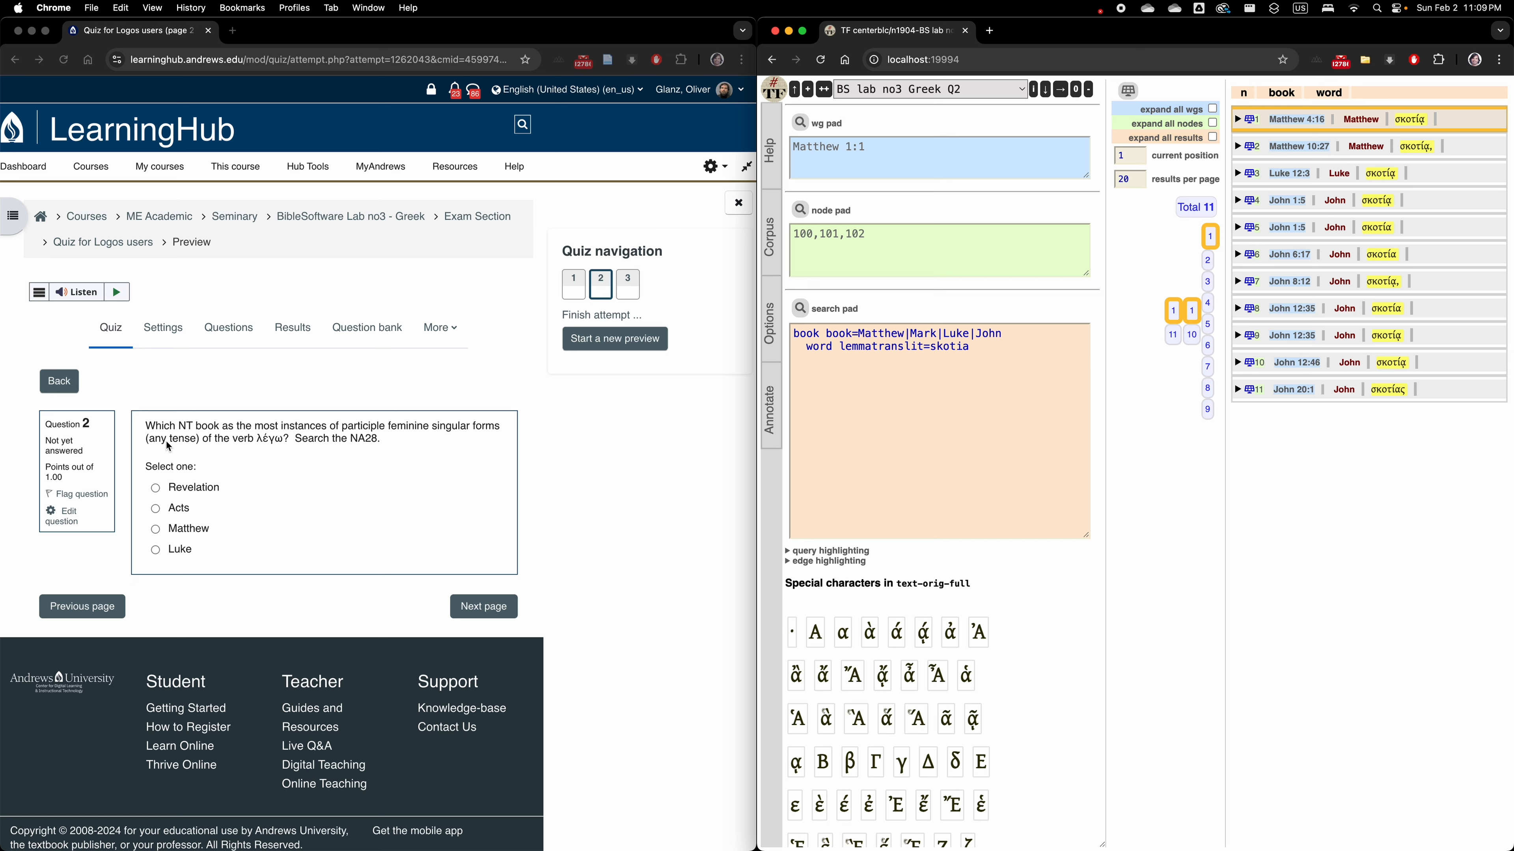
Edit quiz question 2, correcting "as" to "has" in the question text, and save the question.
{"action": "left_click", "coordinate": [239, 430]}
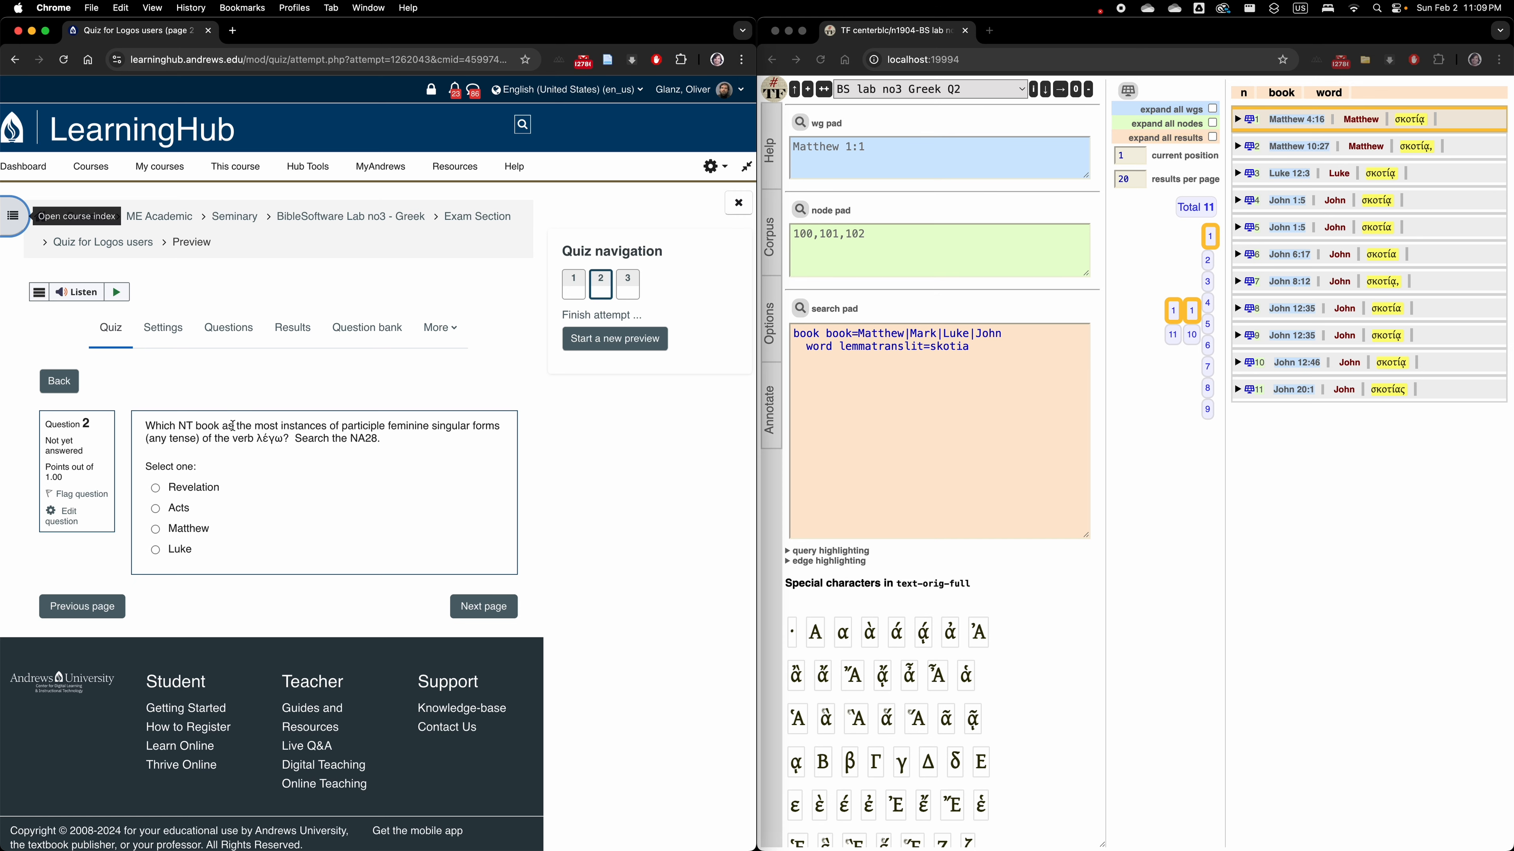
{"action": "left_click", "coordinate": [62, 516]}
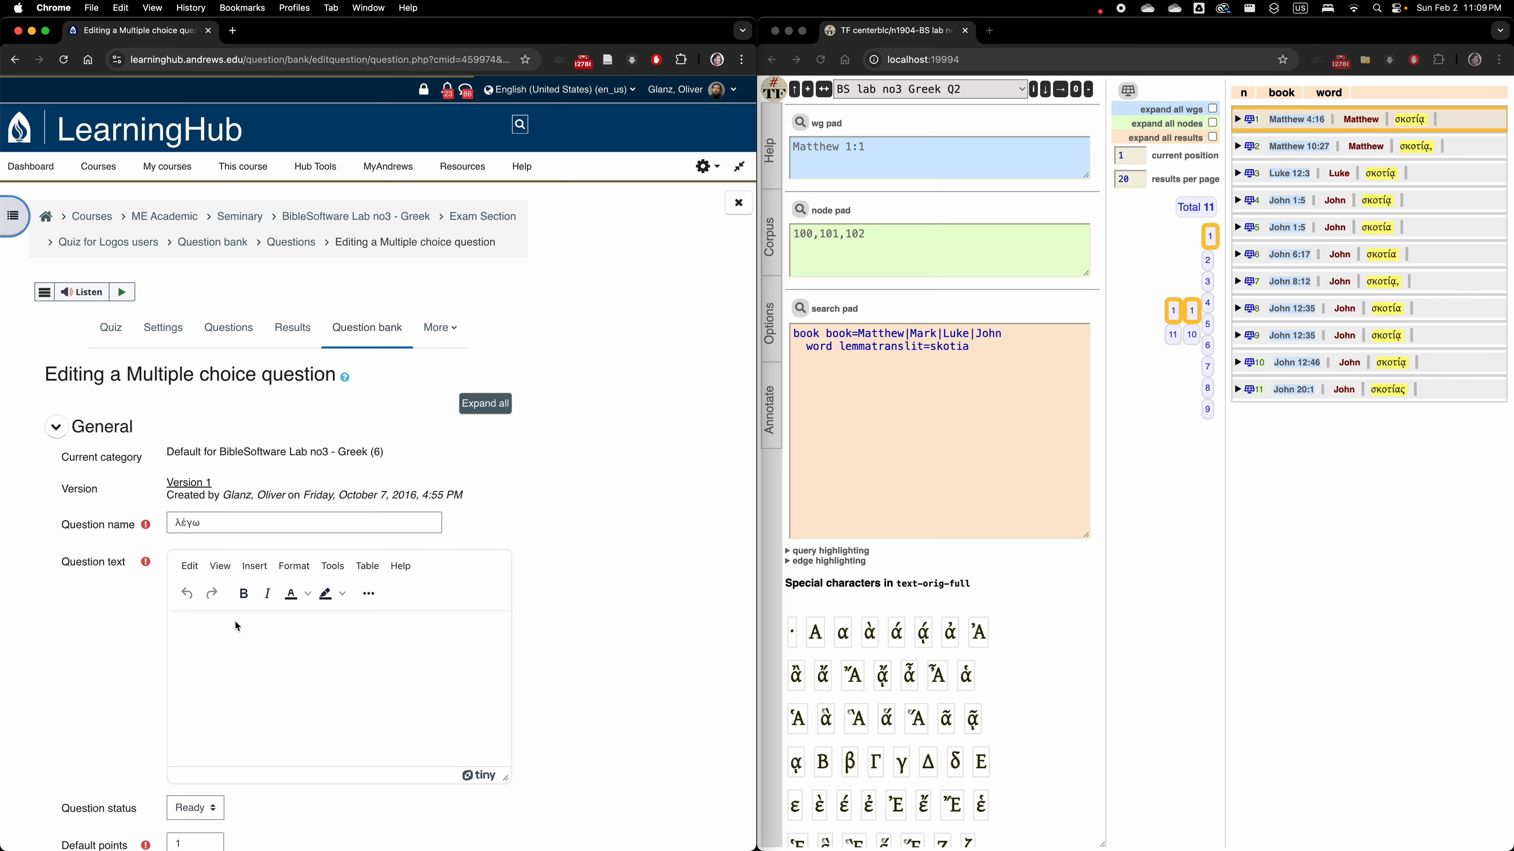
{"action": "scroll", "coordinate": [288, 440], "scroll_direction": "down", "scroll_amount": 3}
{"action": "left_click", "coordinate": [257, 422]}
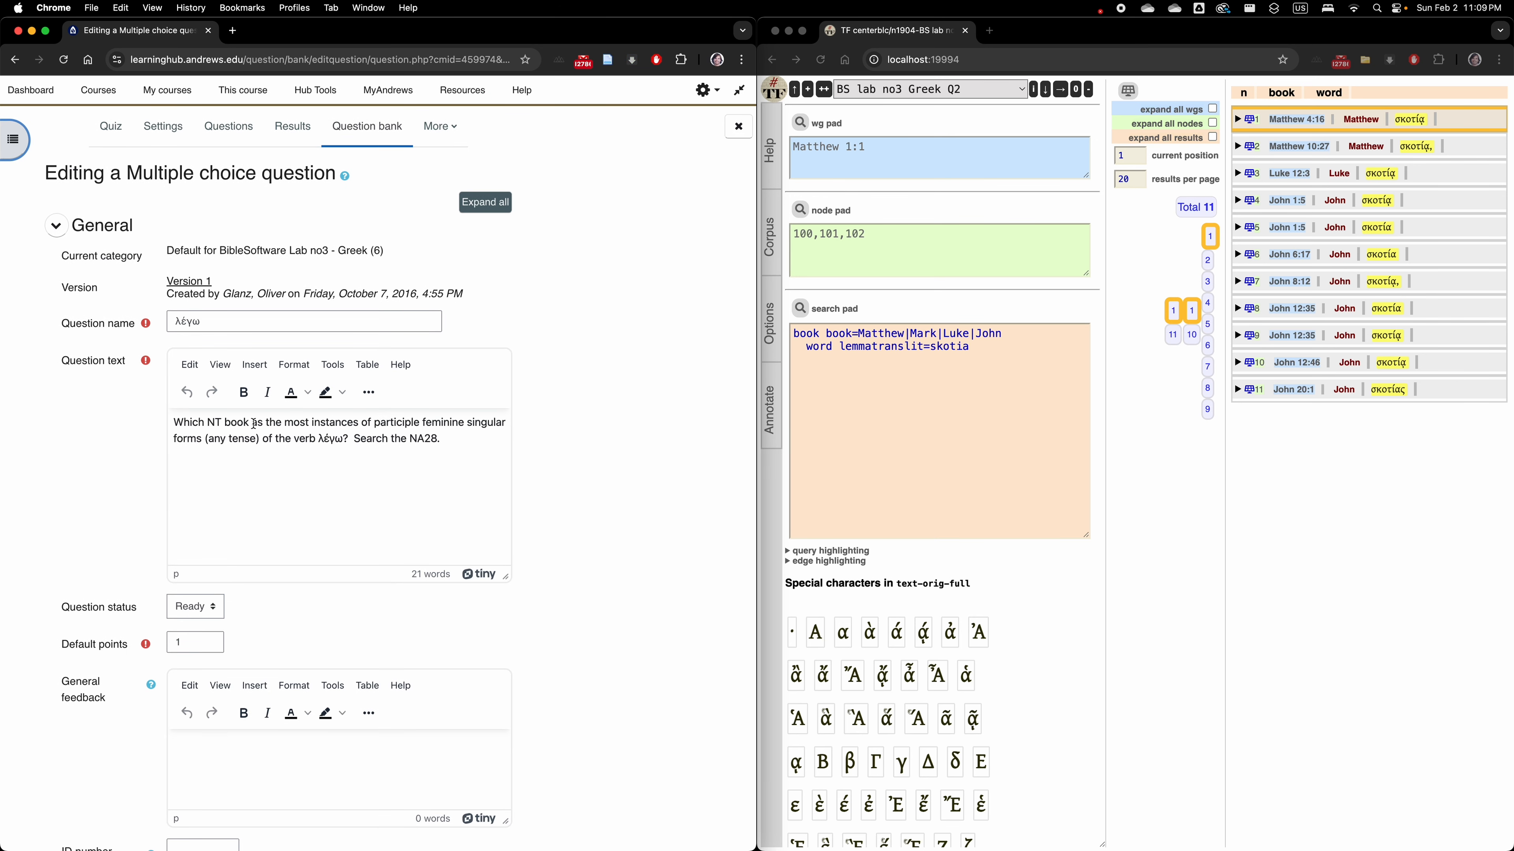
{"action": "type", "text": "ha"}
{"action": "scroll", "coordinate": [229, 572], "scroll_direction": "down", "scroll_amount": 20}
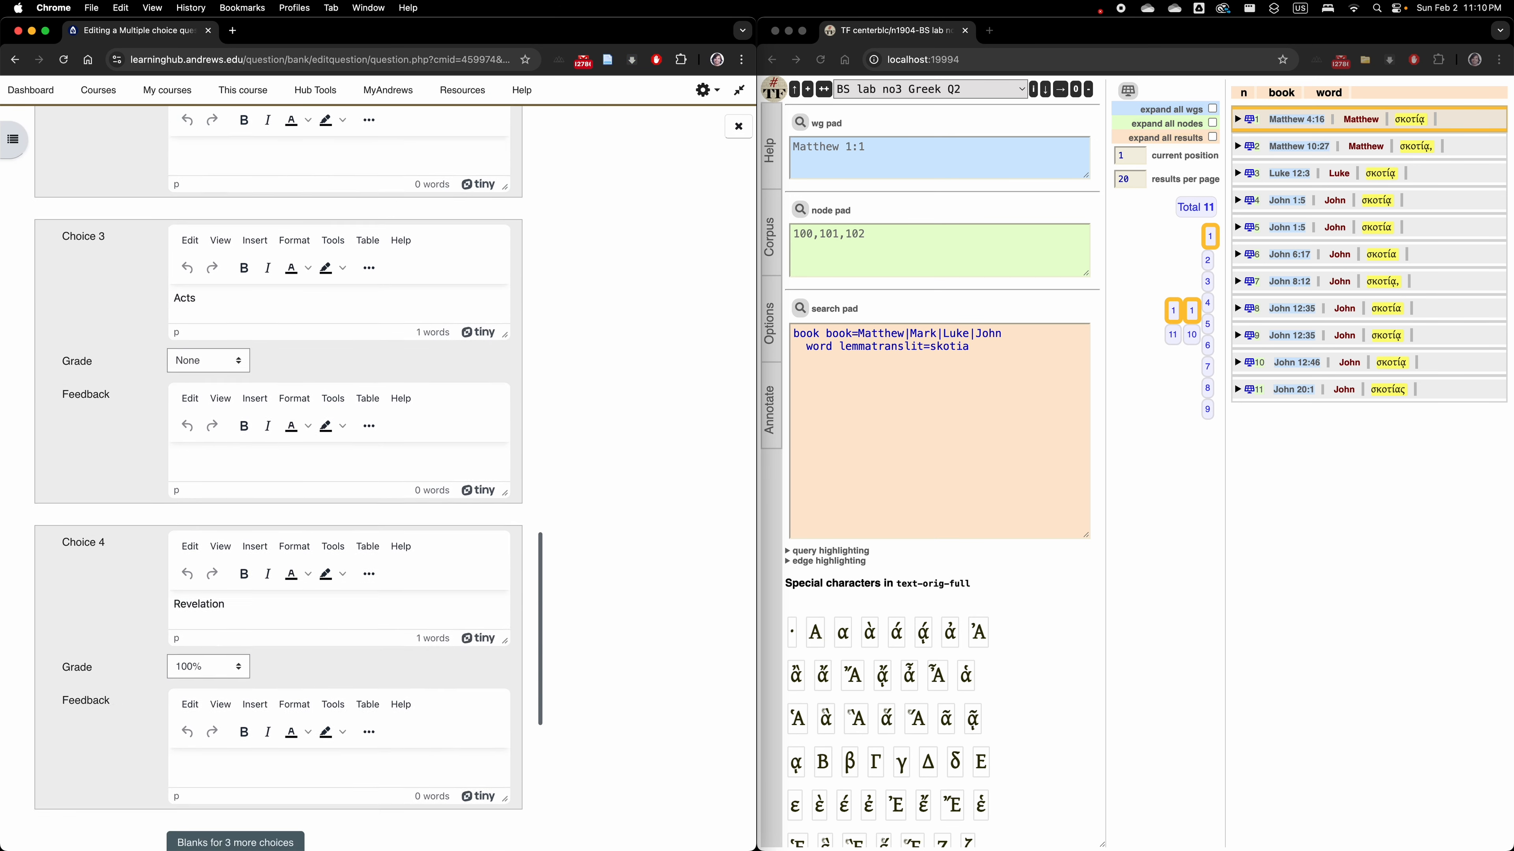
{"action": "left_click", "coordinate": [227, 567]}
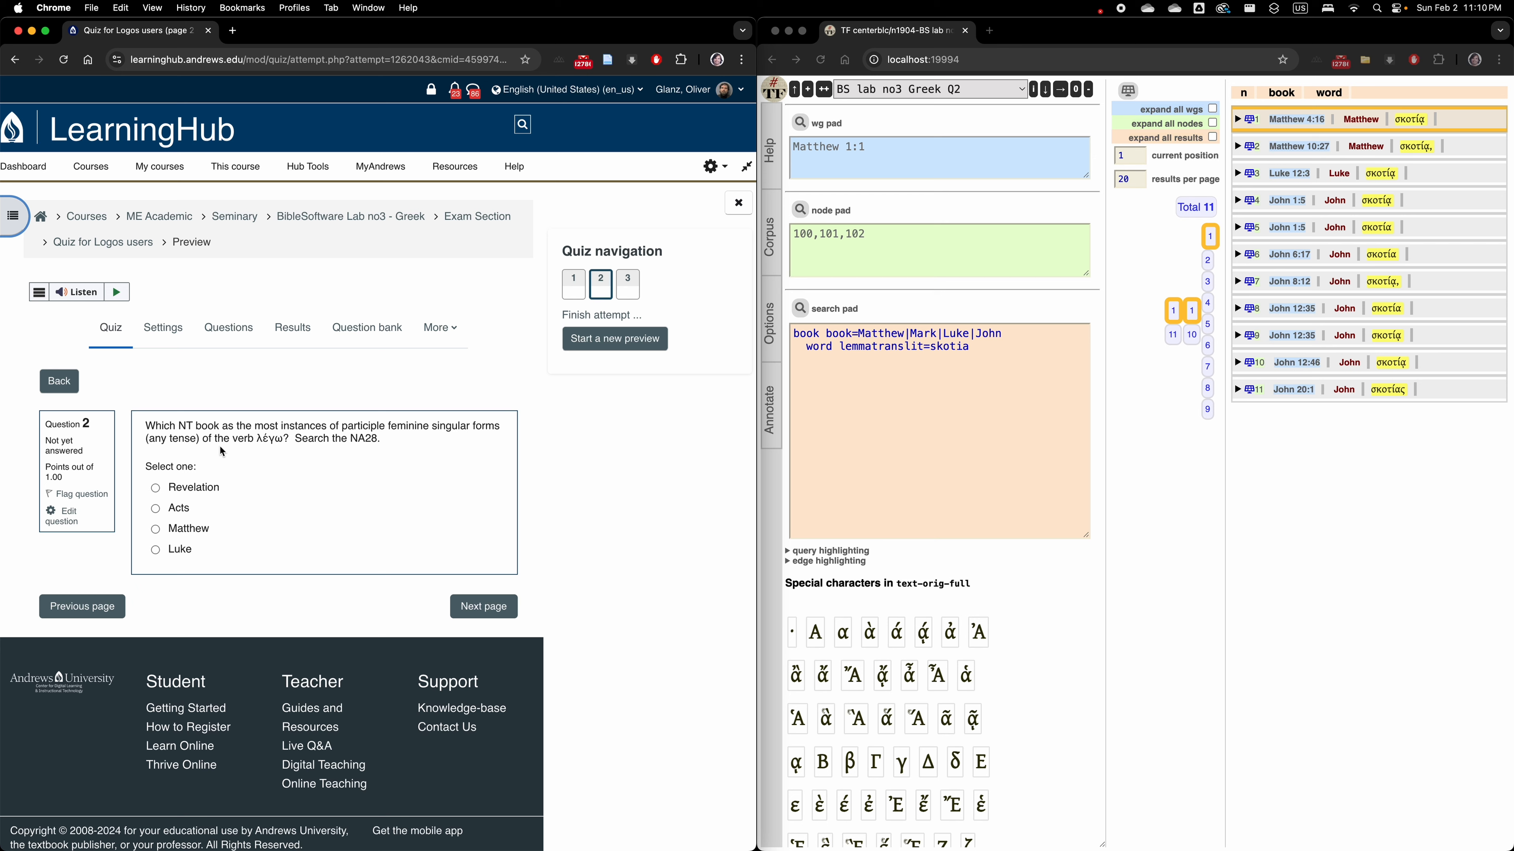
Replace the query in the search pad with "word lemmatranslit=lego" and run it.
{"action": "left_click", "coordinate": [812, 417]}
{"action": "left_click", "coordinate": [972, 347]}
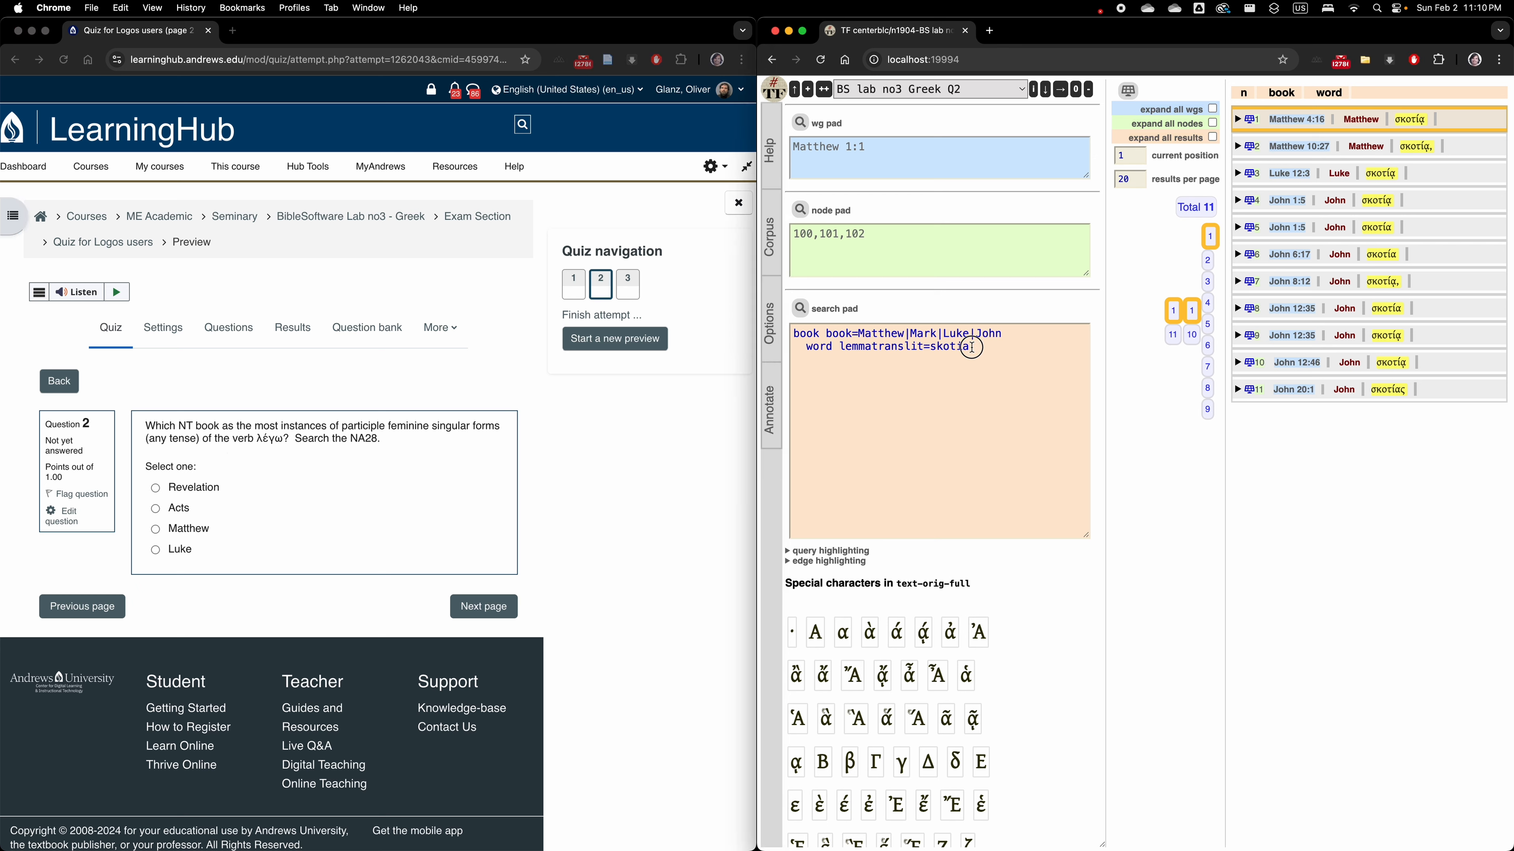
{"action": "left_click_drag", "start_coordinate": [971, 347], "coordinate": [790, 331]}
{"action": "type", "text": "word lemmatranslit="}
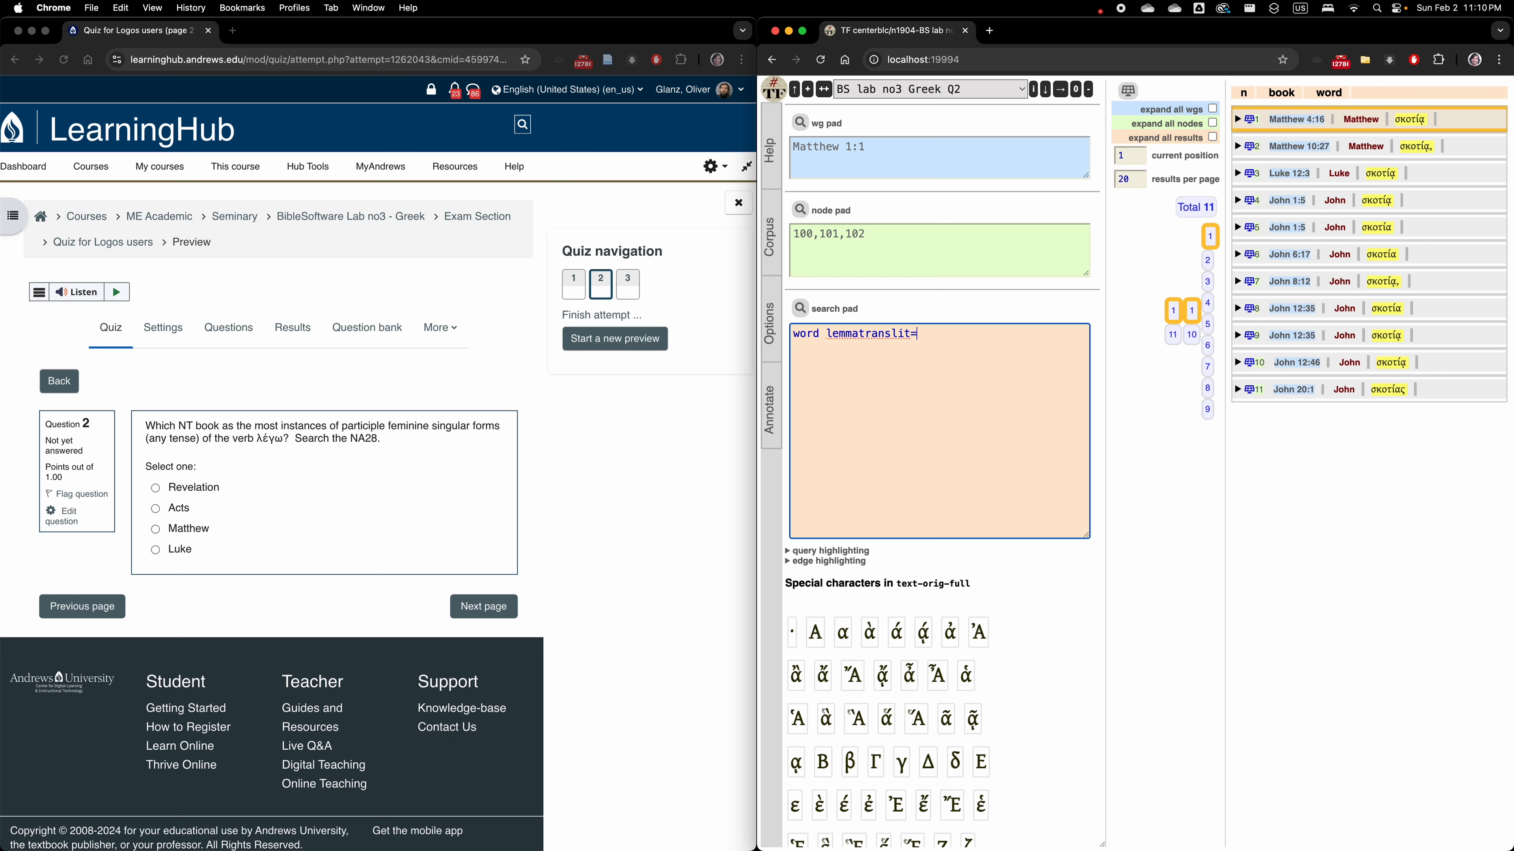
{"action": "type", "text": "lego"}
{"action": "left_click", "coordinate": [801, 310]}
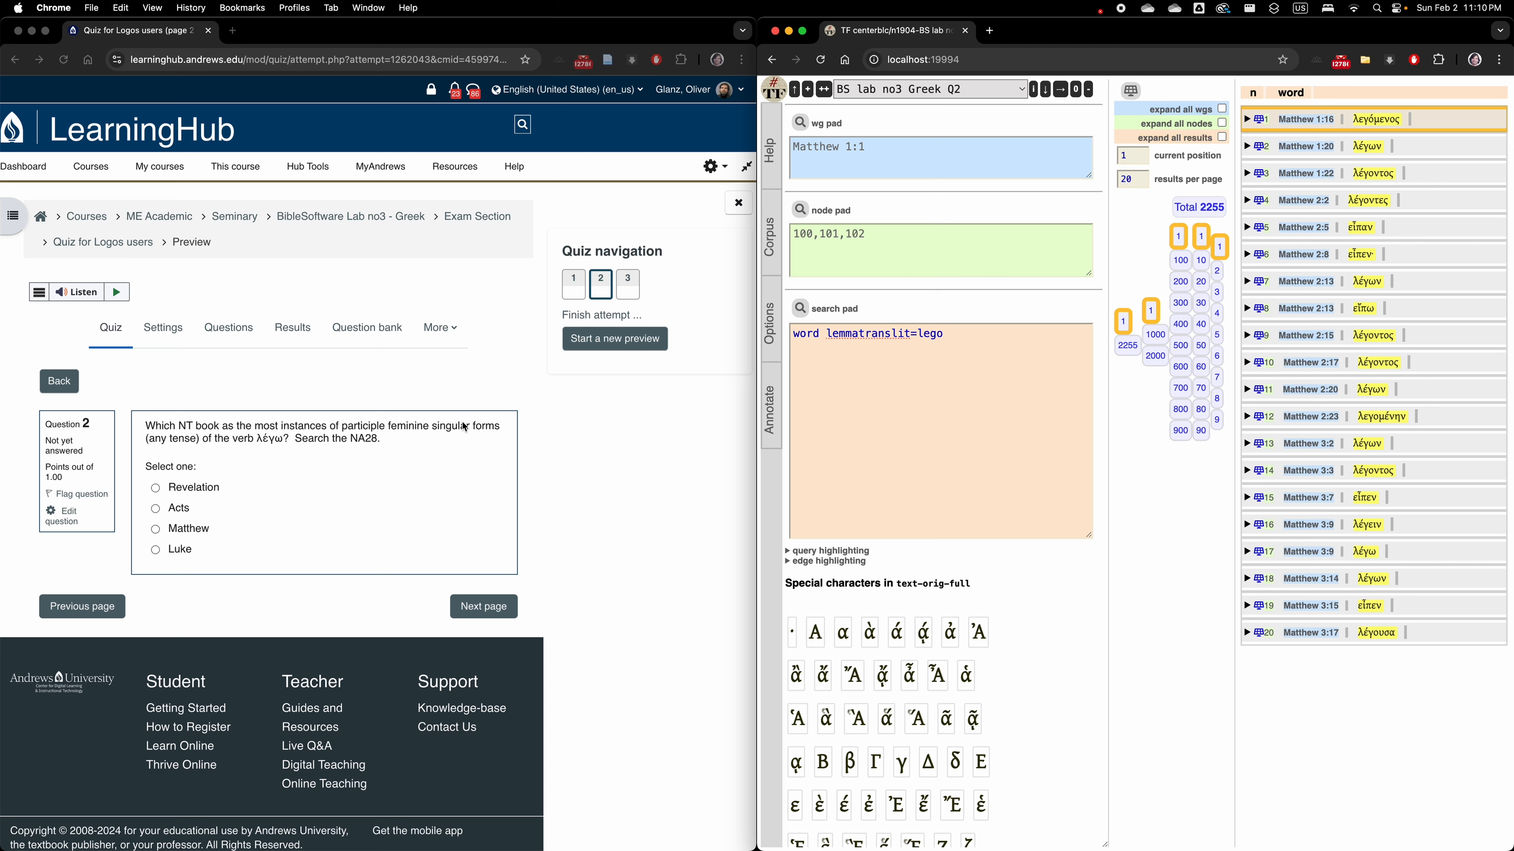
Extend the word line of the query with "mood=participle gender=feminine number=singular".
{"action": "left_click", "coordinate": [977, 339]}
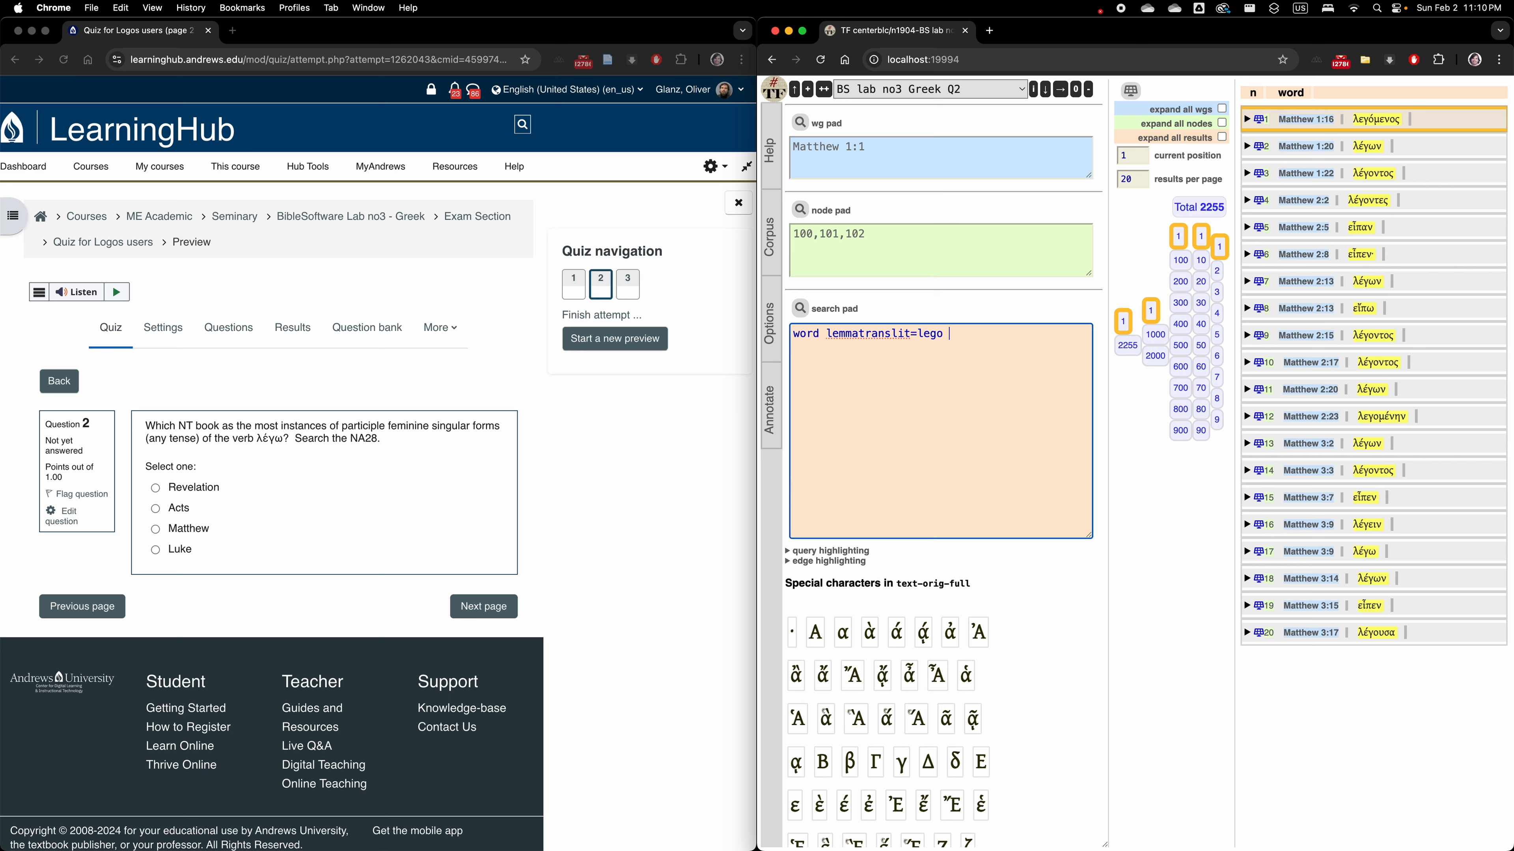
{"action": "type", "text": "mood"}
{"action": "type", "text": "=participle, "}
{"action": "type", "text": "gen"}
{"action": "type", "text": "nder"}
{"action": "type", "text": "=feminine"}
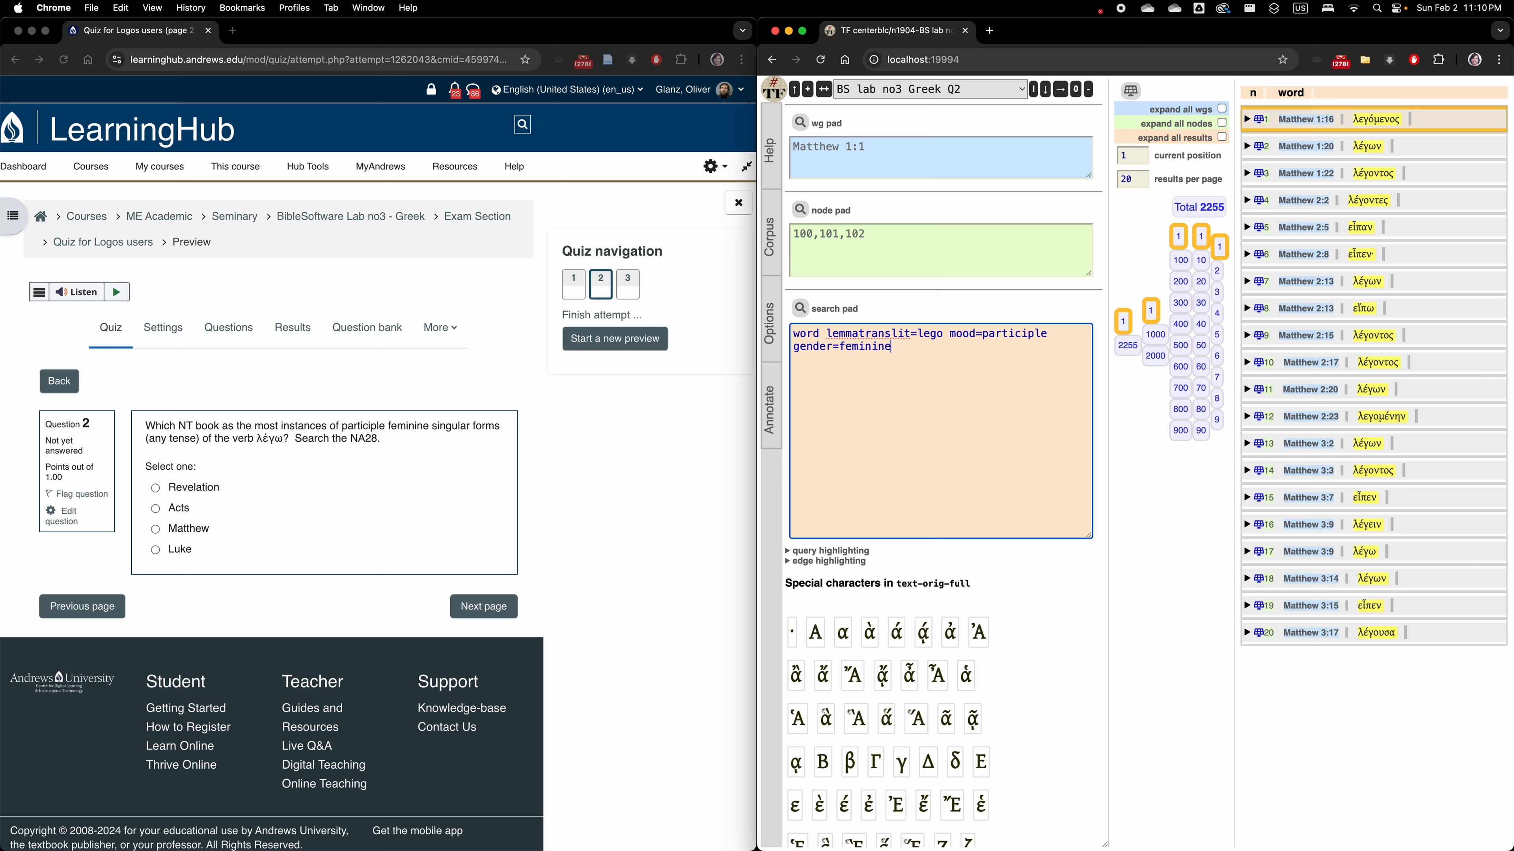
{"action": "type", "text": " number=singular"}
{"action": "left_click_drag", "start_coordinate": [949, 334], "coordinate": [1001, 348]}
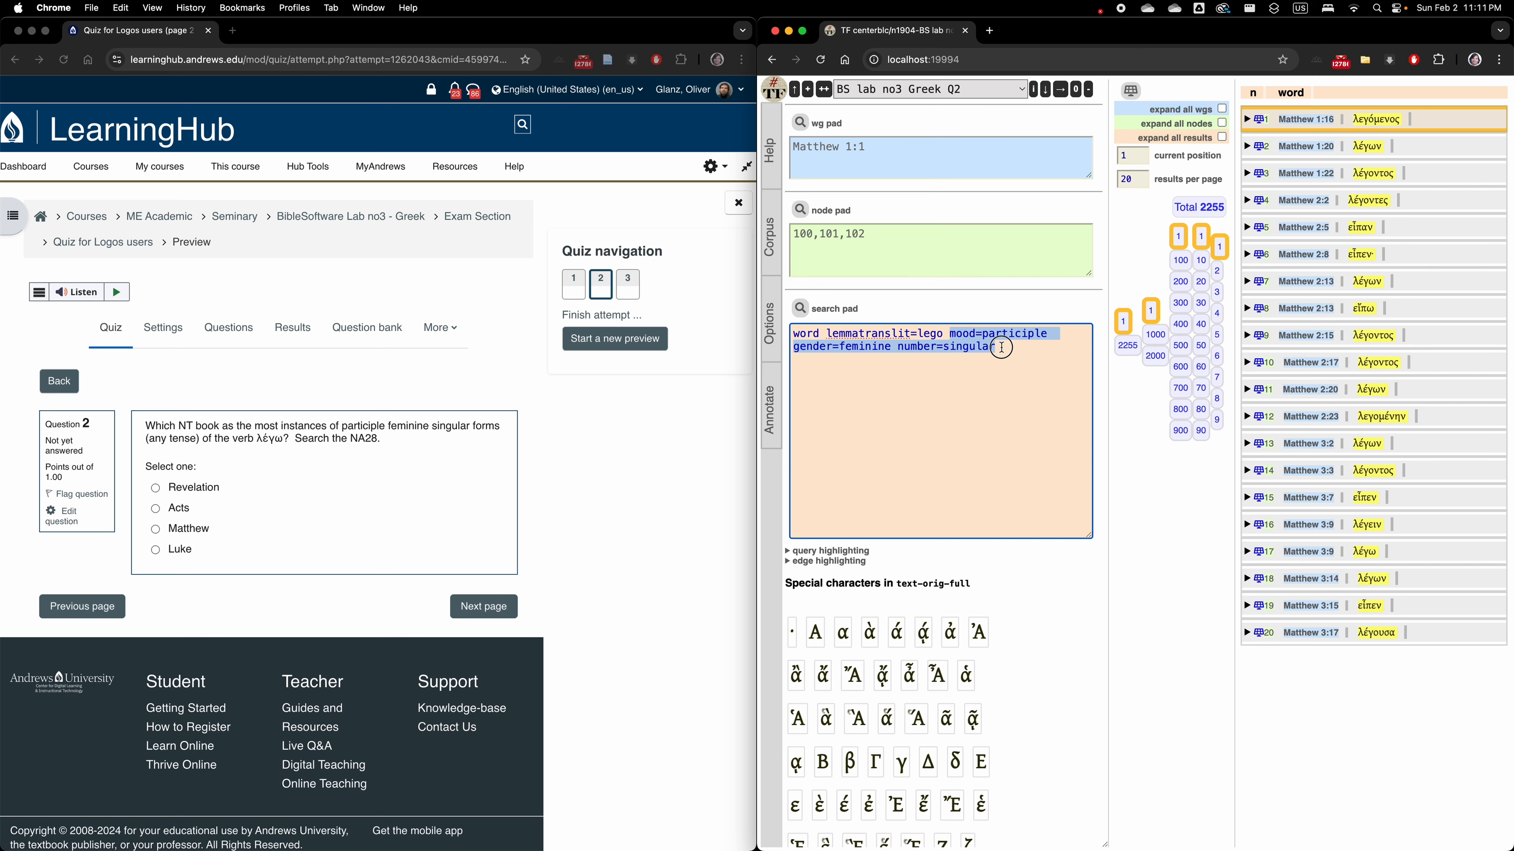
{"action": "left_click", "coordinate": [955, 327]}
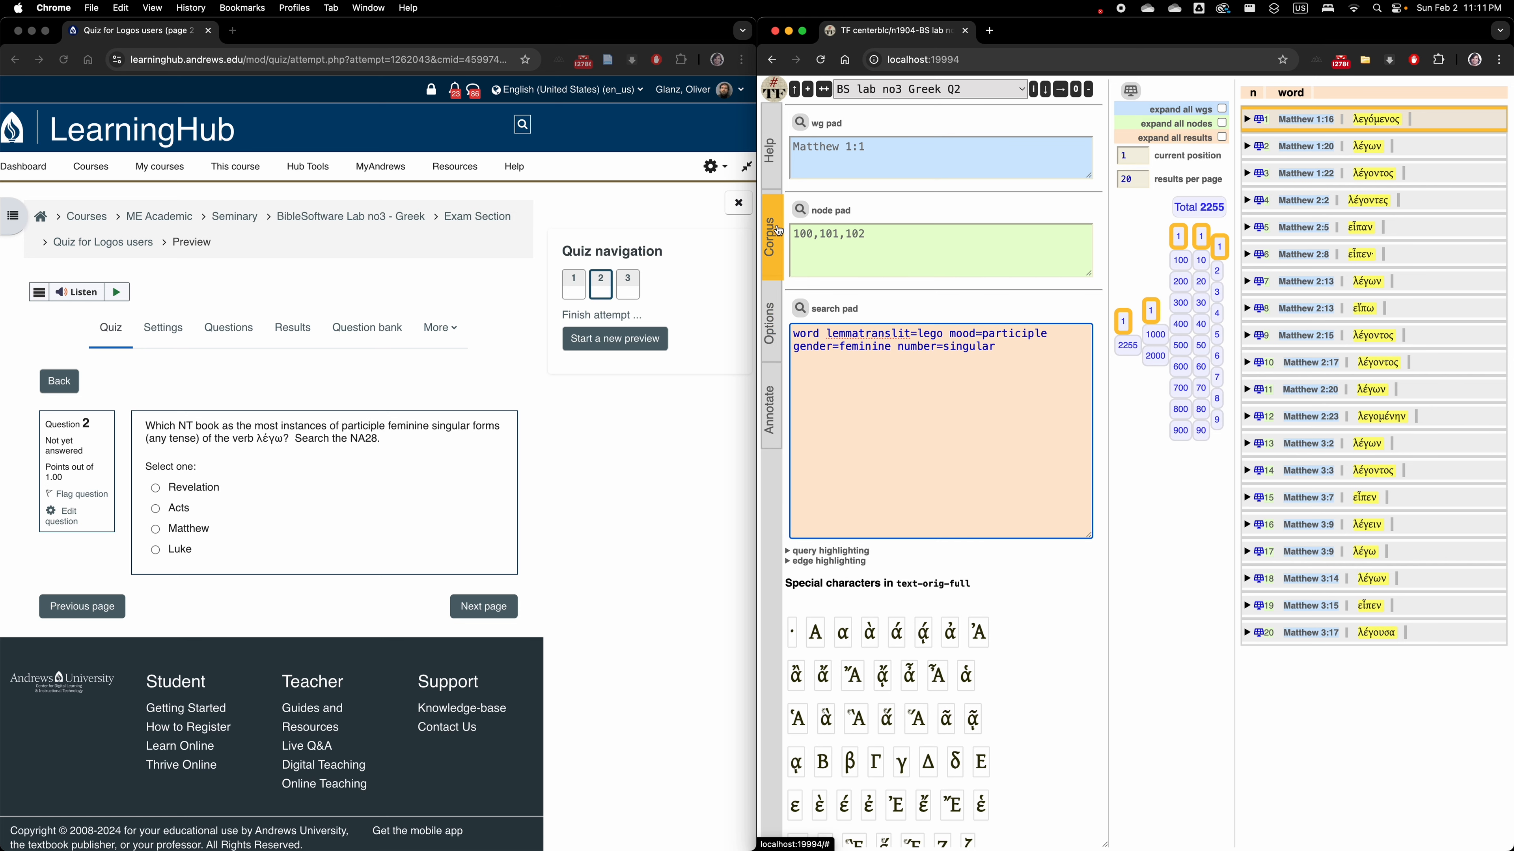
Open the corpus feature documentation in a new tab and go to the features of word nodes.
{"action": "left_click", "coordinate": [775, 239]}
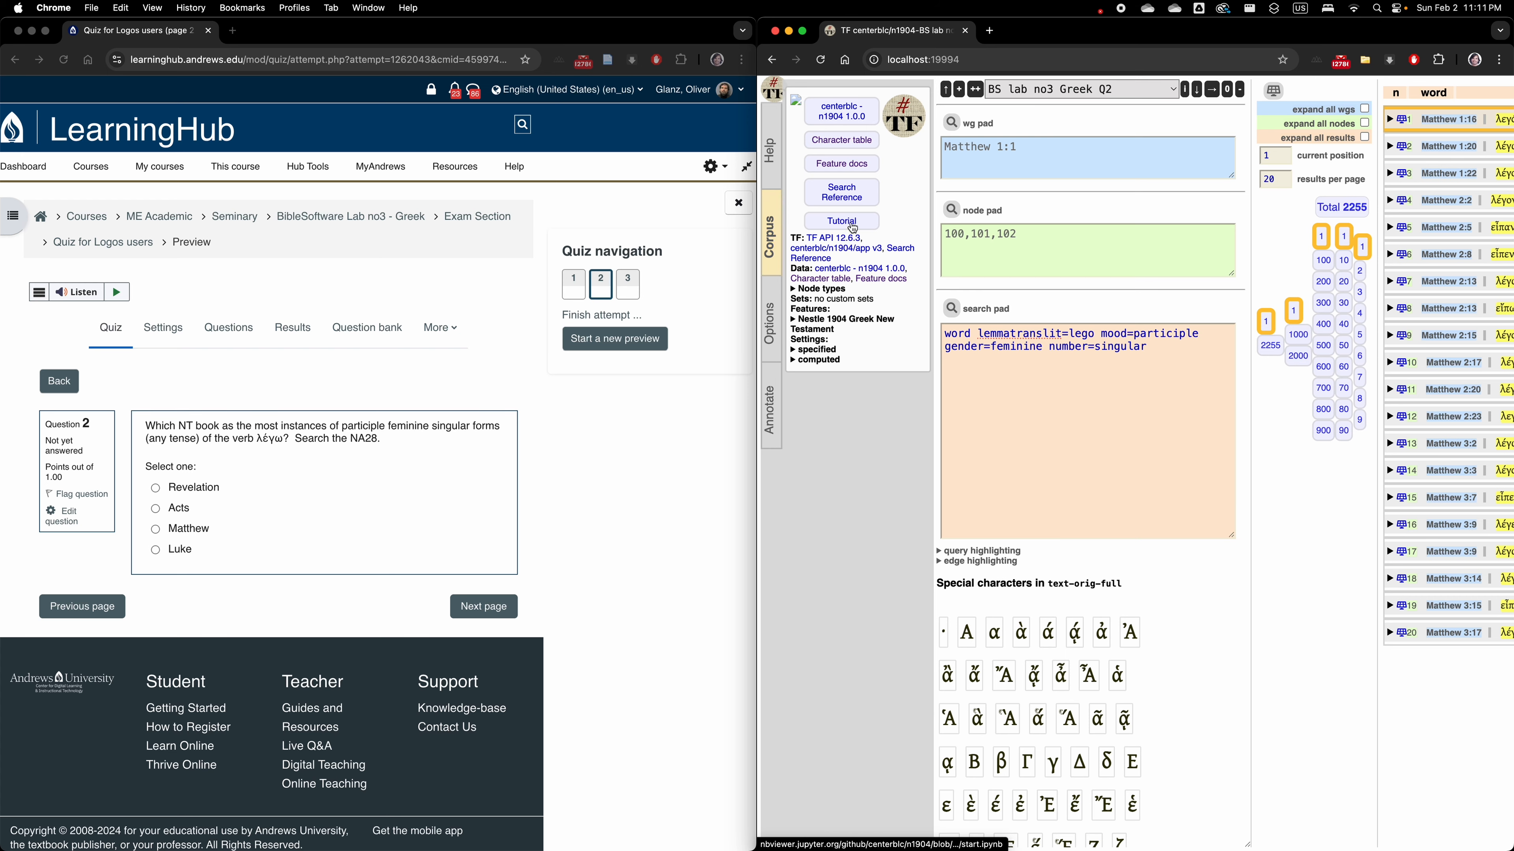
{"action": "right_click", "coordinate": [846, 167]}
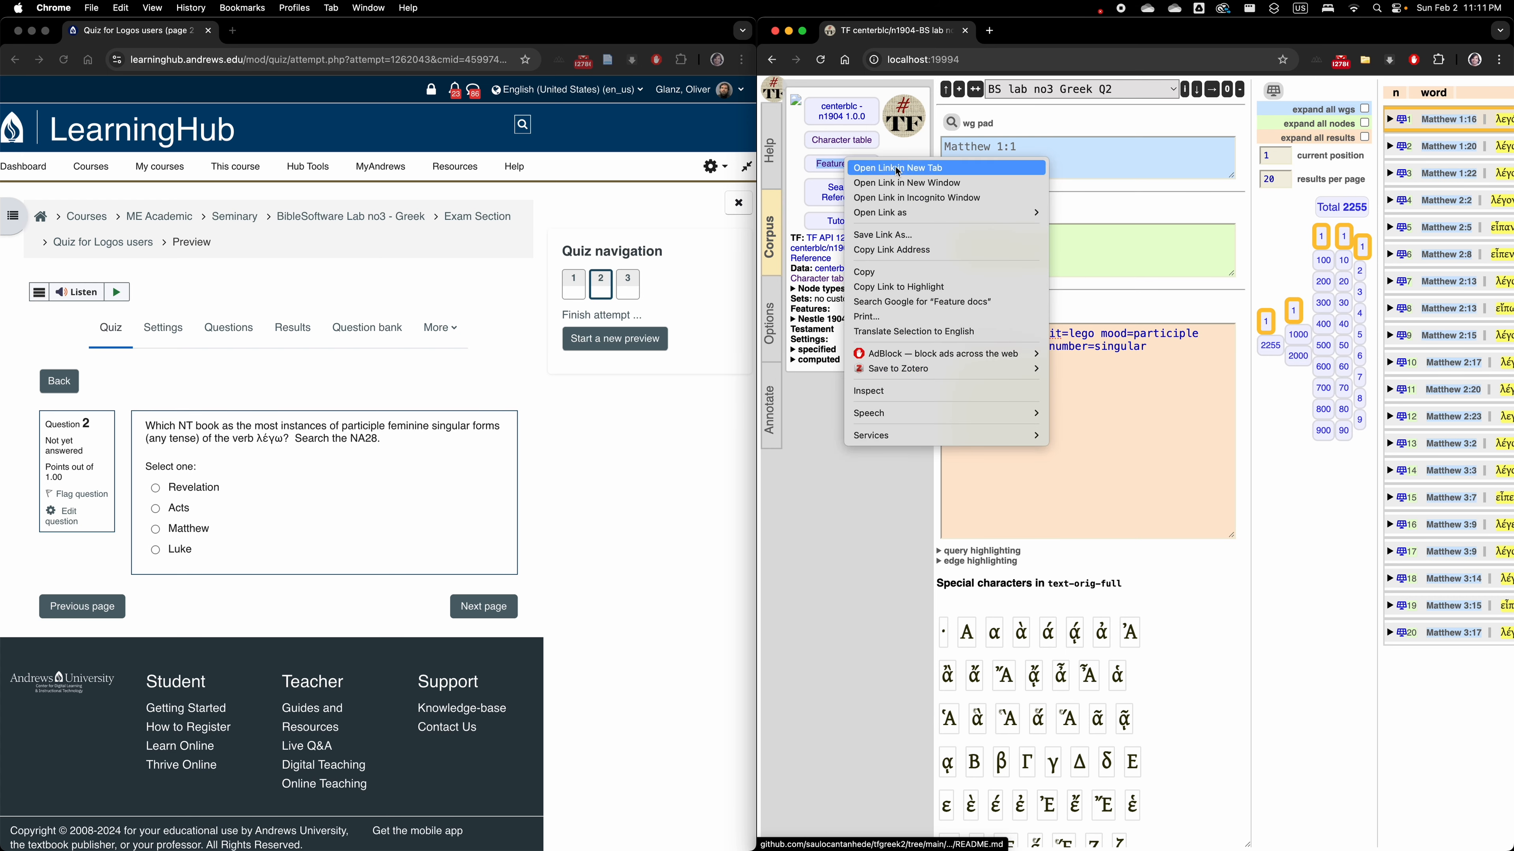
{"action": "left_click", "coordinate": [896, 170]}
{"action": "left_click", "coordinate": [1037, 33]}
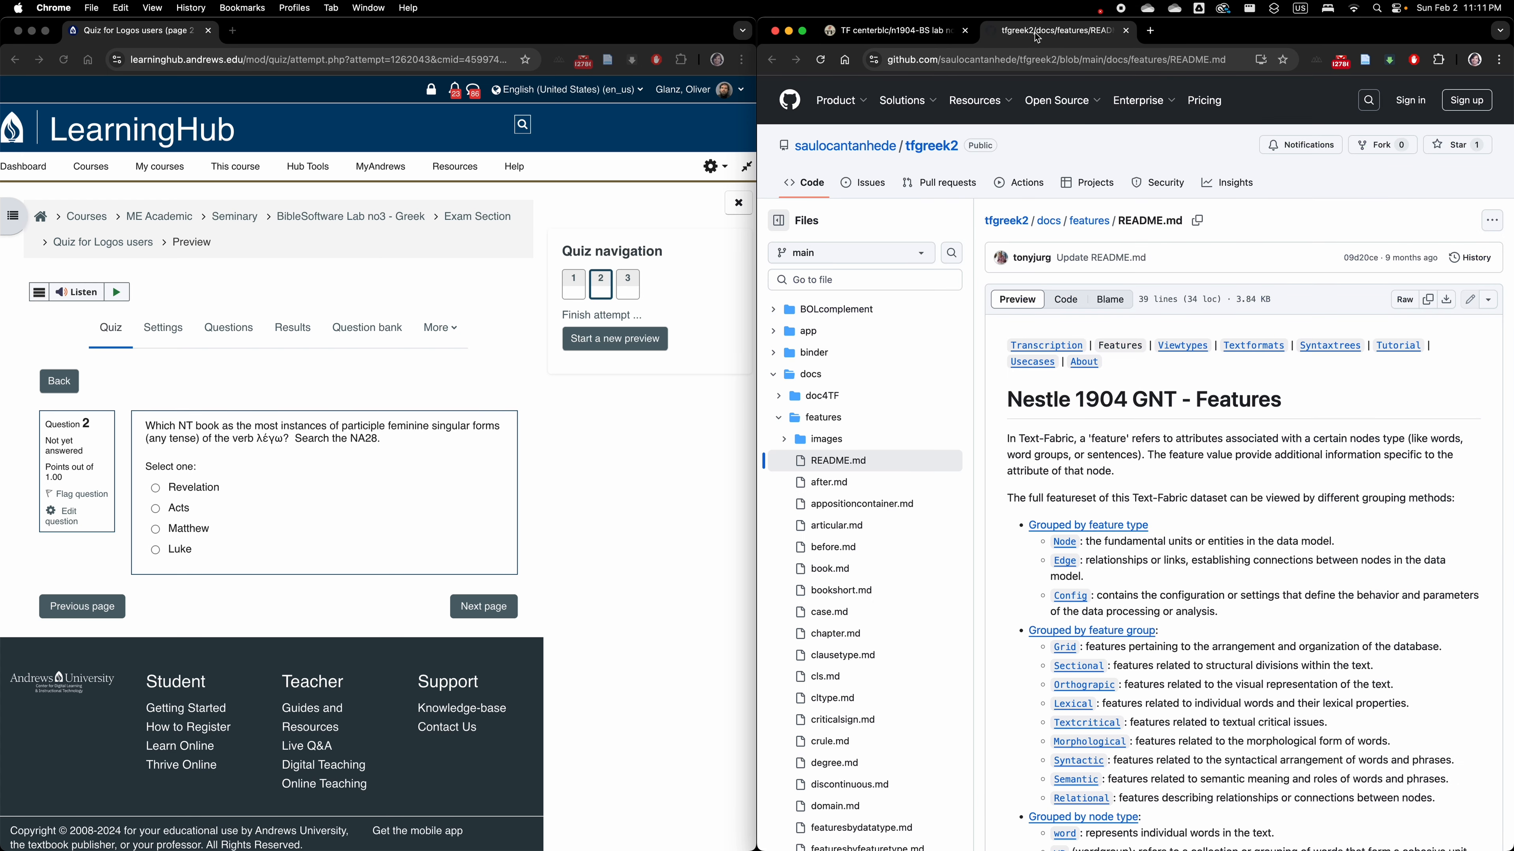
{"action": "scroll", "coordinate": [1168, 493], "scroll_direction": "down", "scroll_amount": 5}
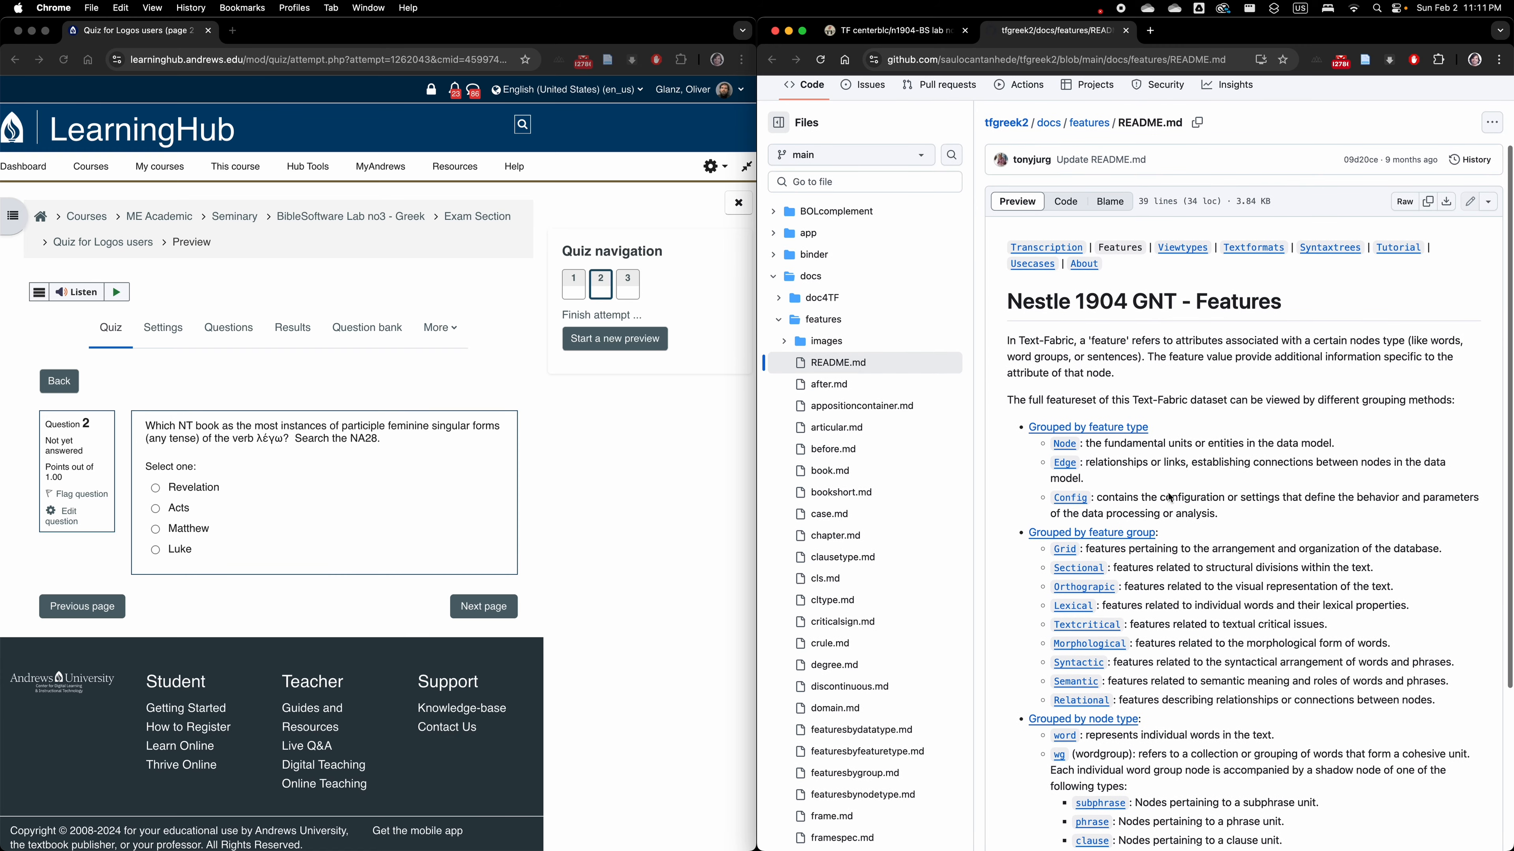
{"action": "scroll", "coordinate": [1167, 492], "scroll_direction": "down", "scroll_amount": 3}
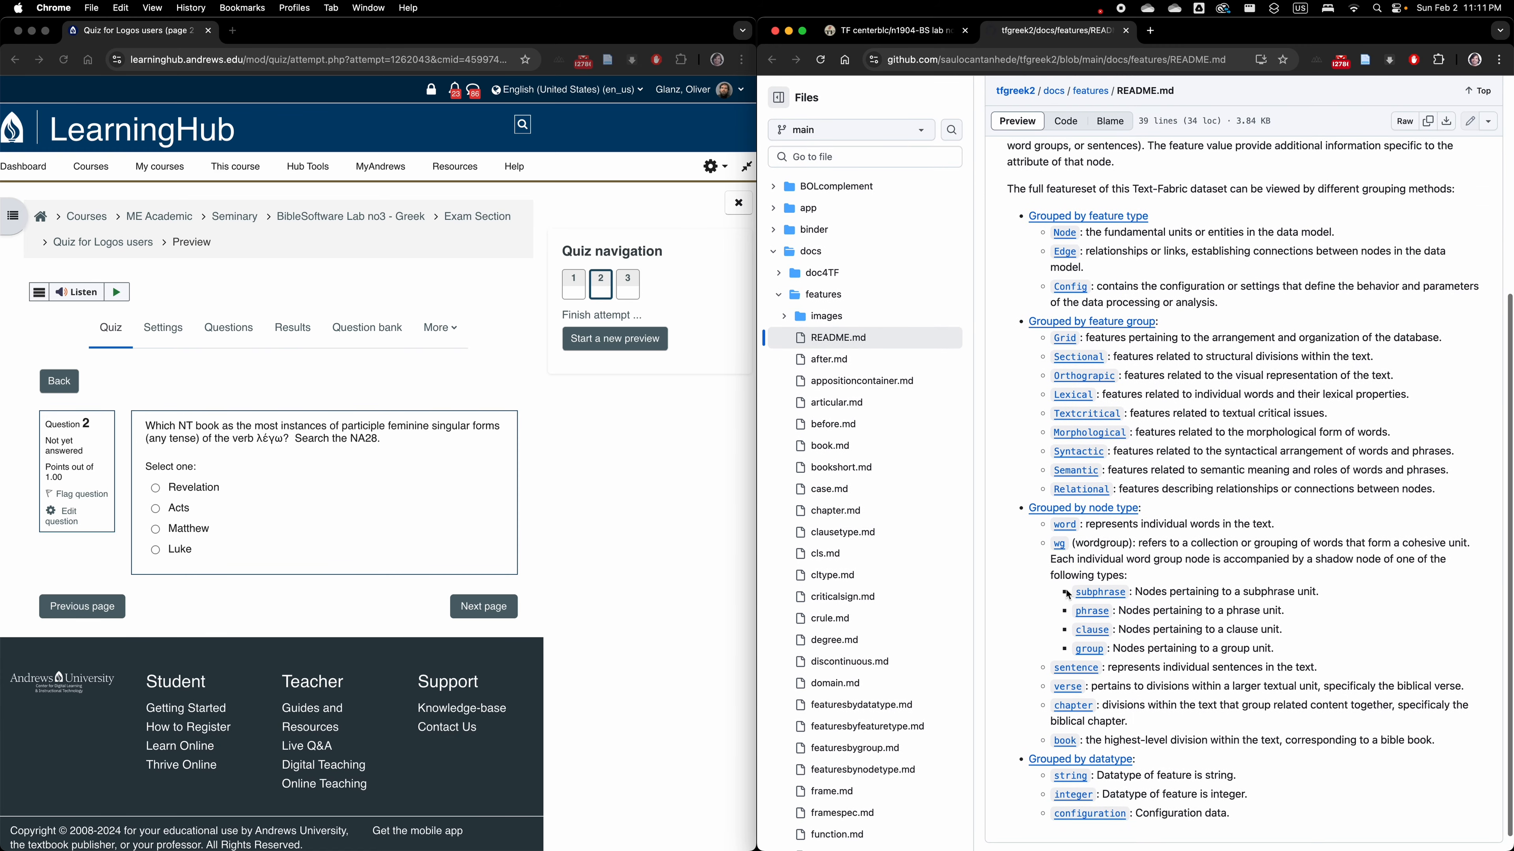
{"action": "left_click", "coordinate": [1055, 526]}
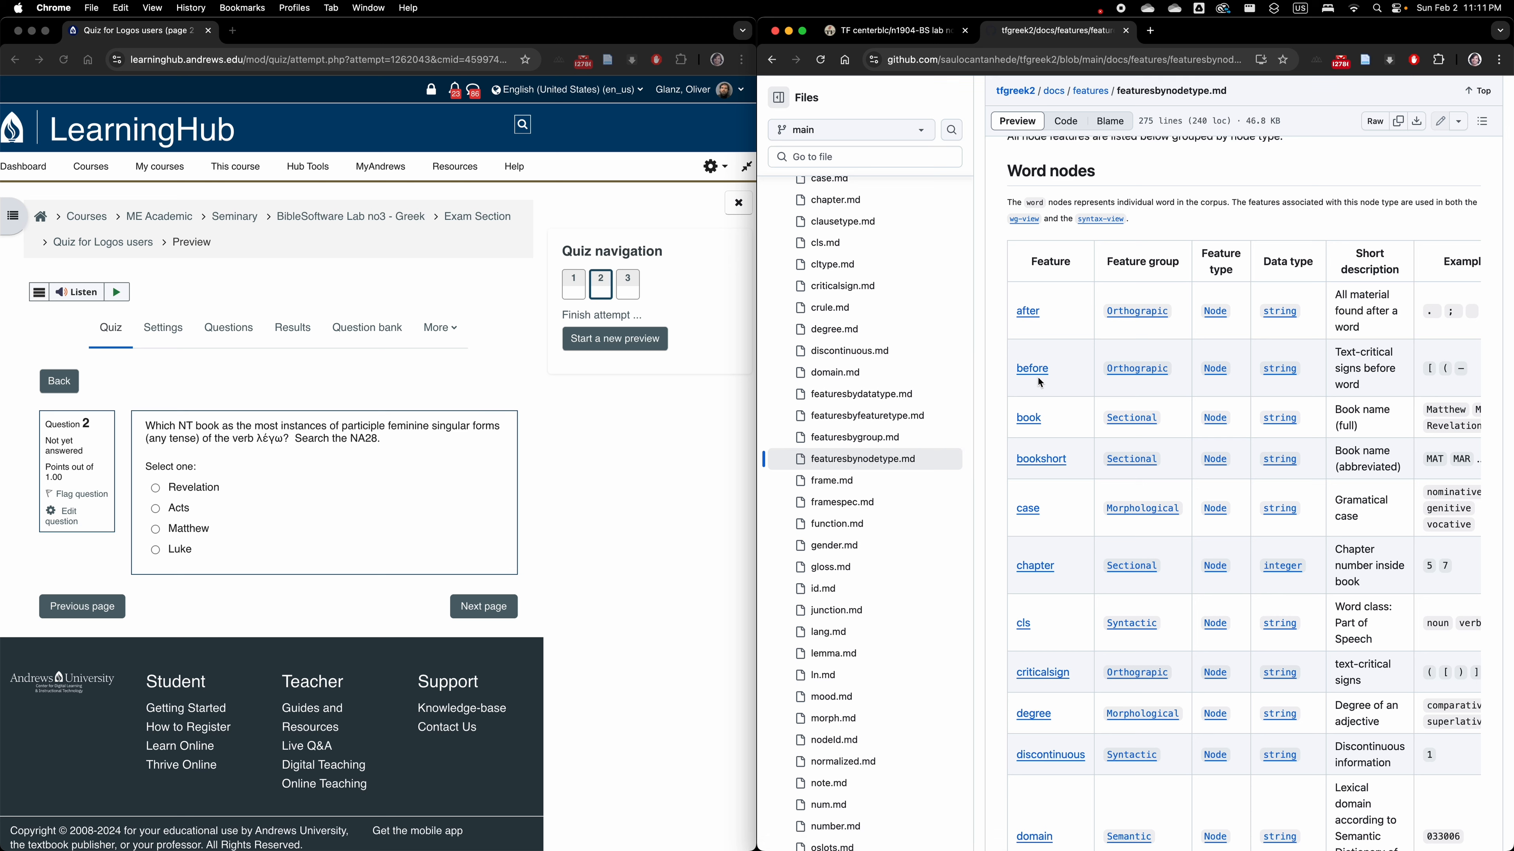
Find the mood feature in the word node documentation and check its possible values against the query.
{"action": "key", "text": "super+f"}
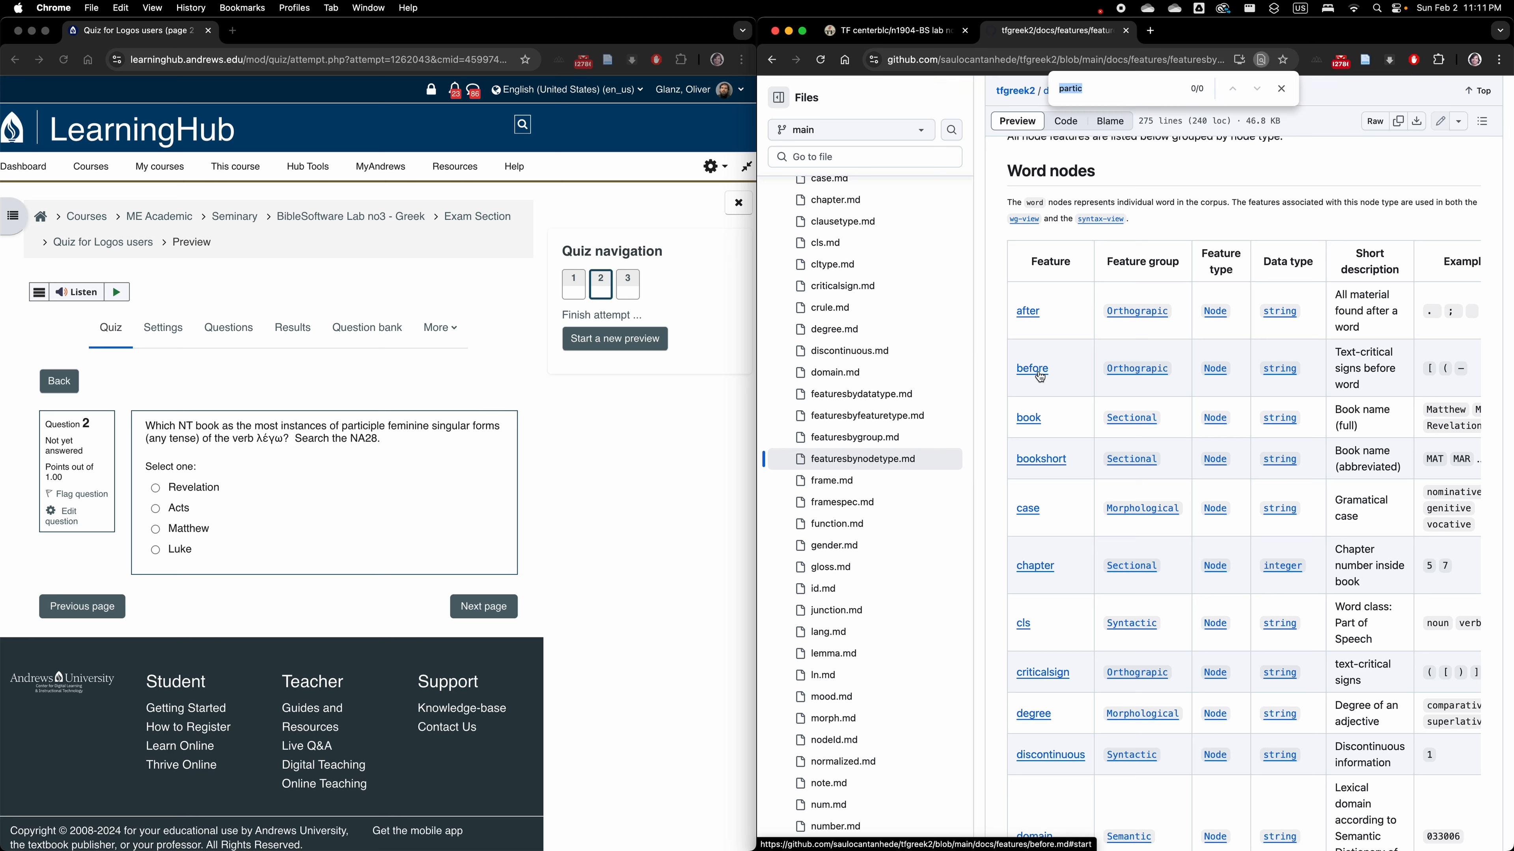
{"action": "type", "text": "mood"}
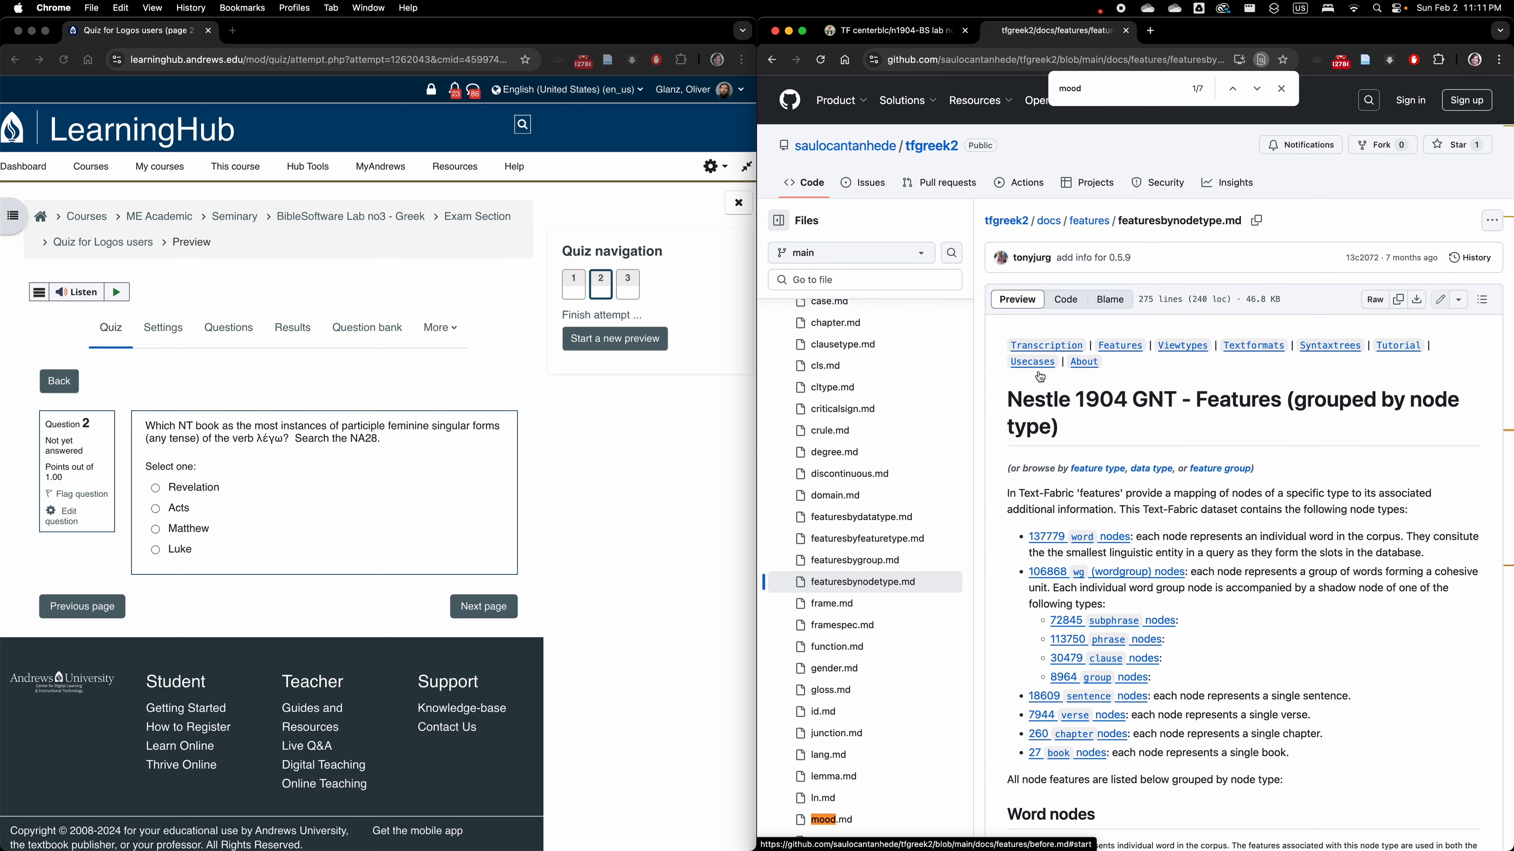
{"action": "key", "text": "Return"}
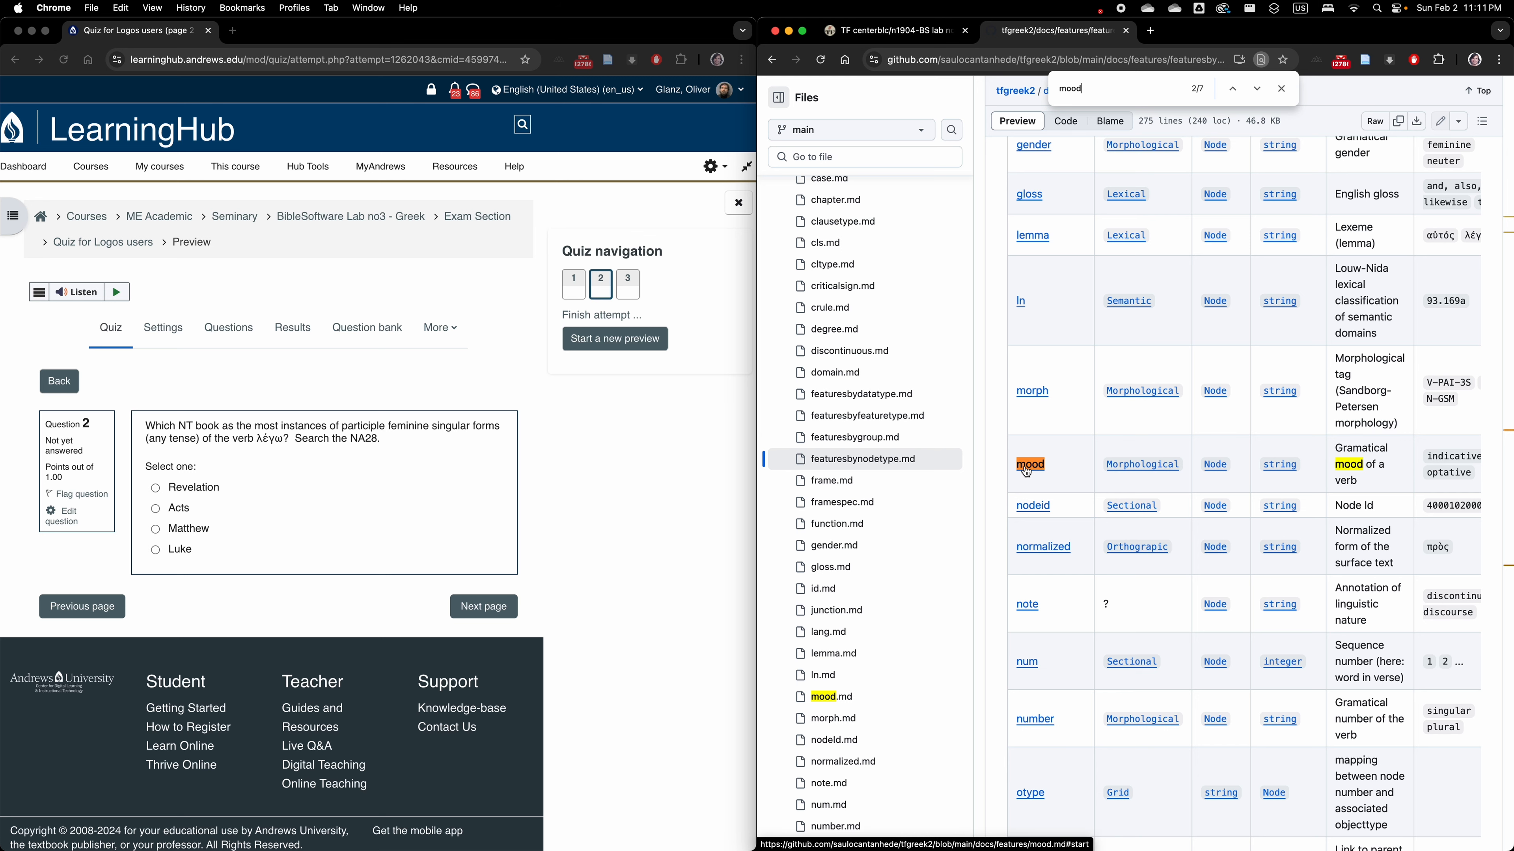
{"action": "right_click", "coordinate": [1036, 472]}
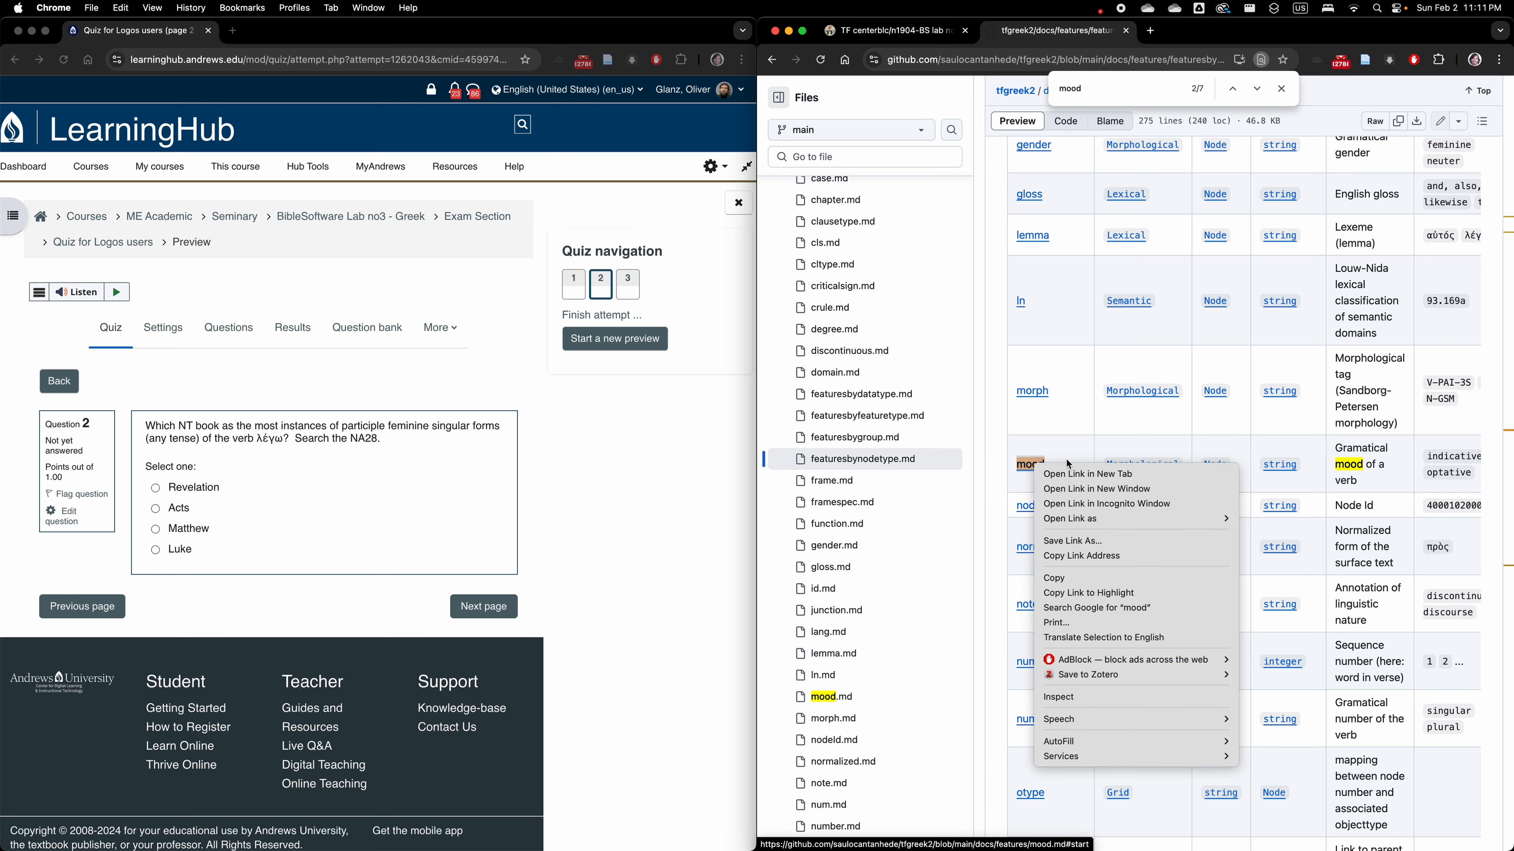
{"action": "left_click", "coordinate": [1066, 475]}
{"action": "left_click", "coordinate": [1226, 31]}
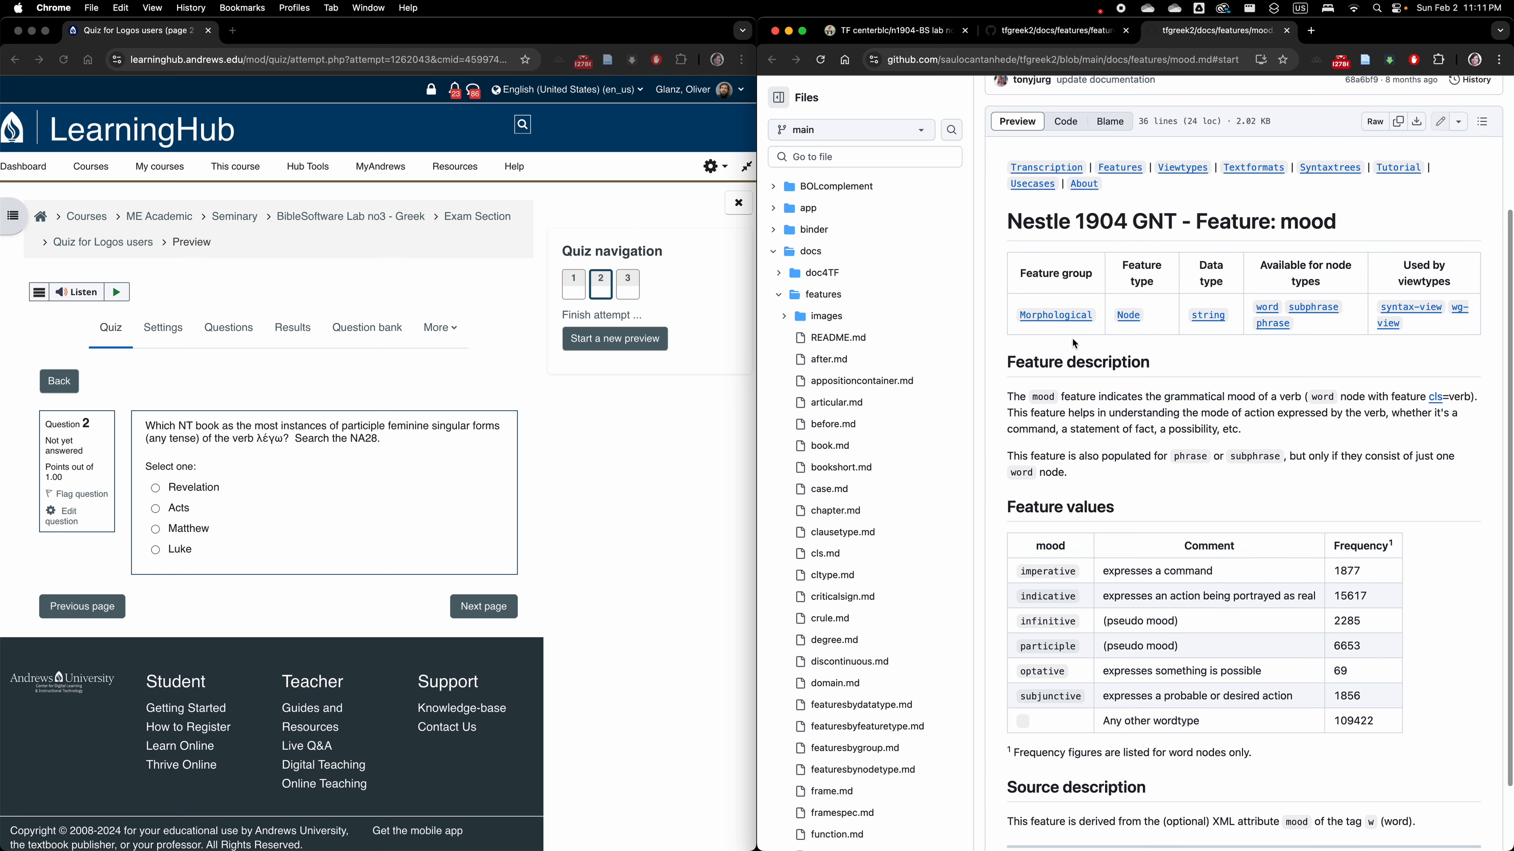
{"action": "scroll", "coordinate": [1051, 582], "scroll_direction": "down", "scroll_amount": 2}
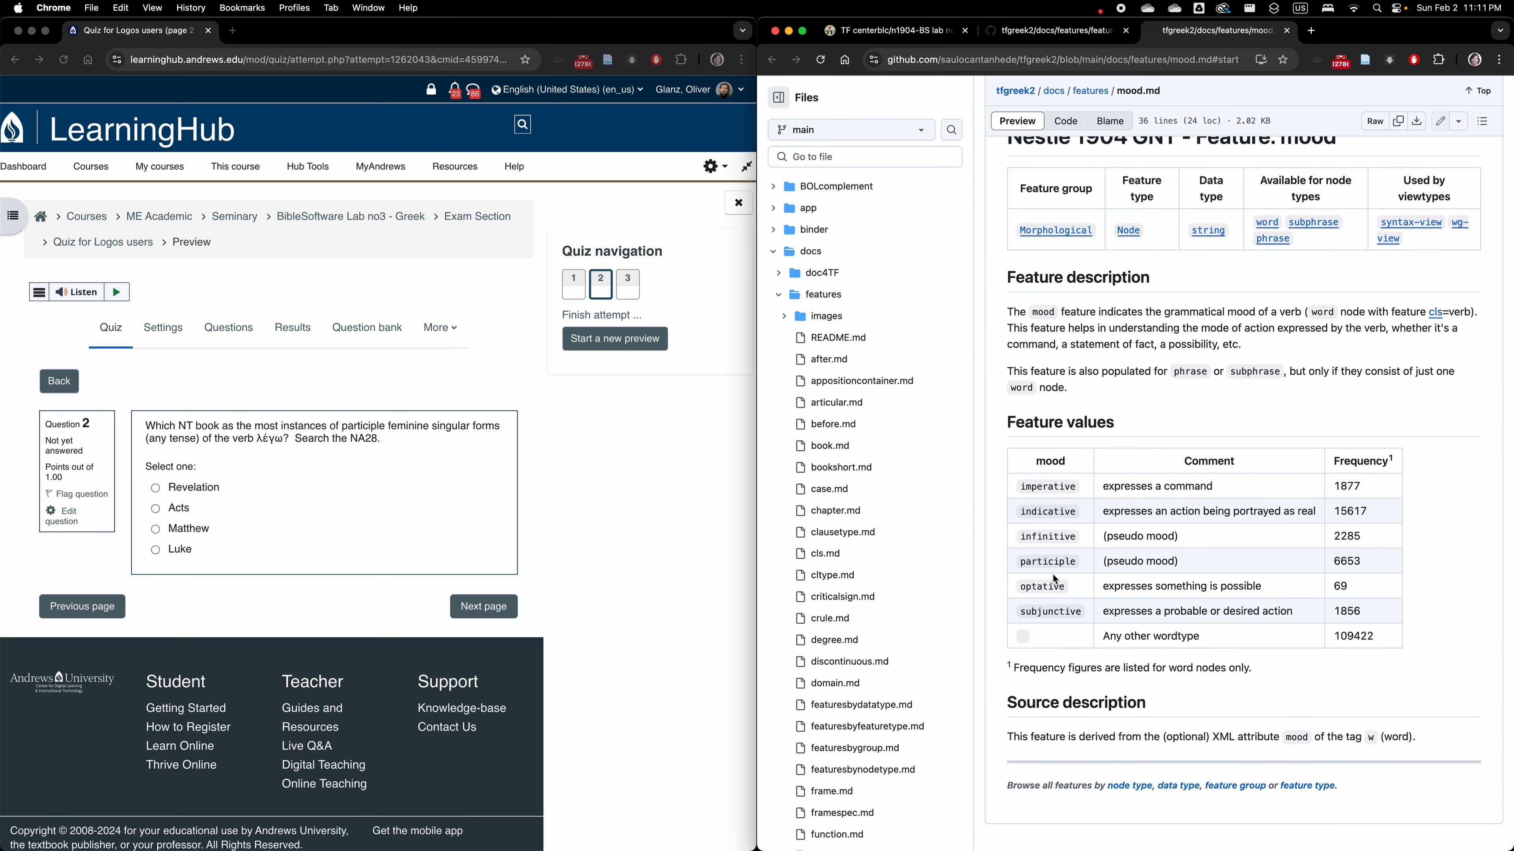
{"action": "double_click", "coordinate": [1031, 561]}
{"action": "left_click", "coordinate": [884, 36]}
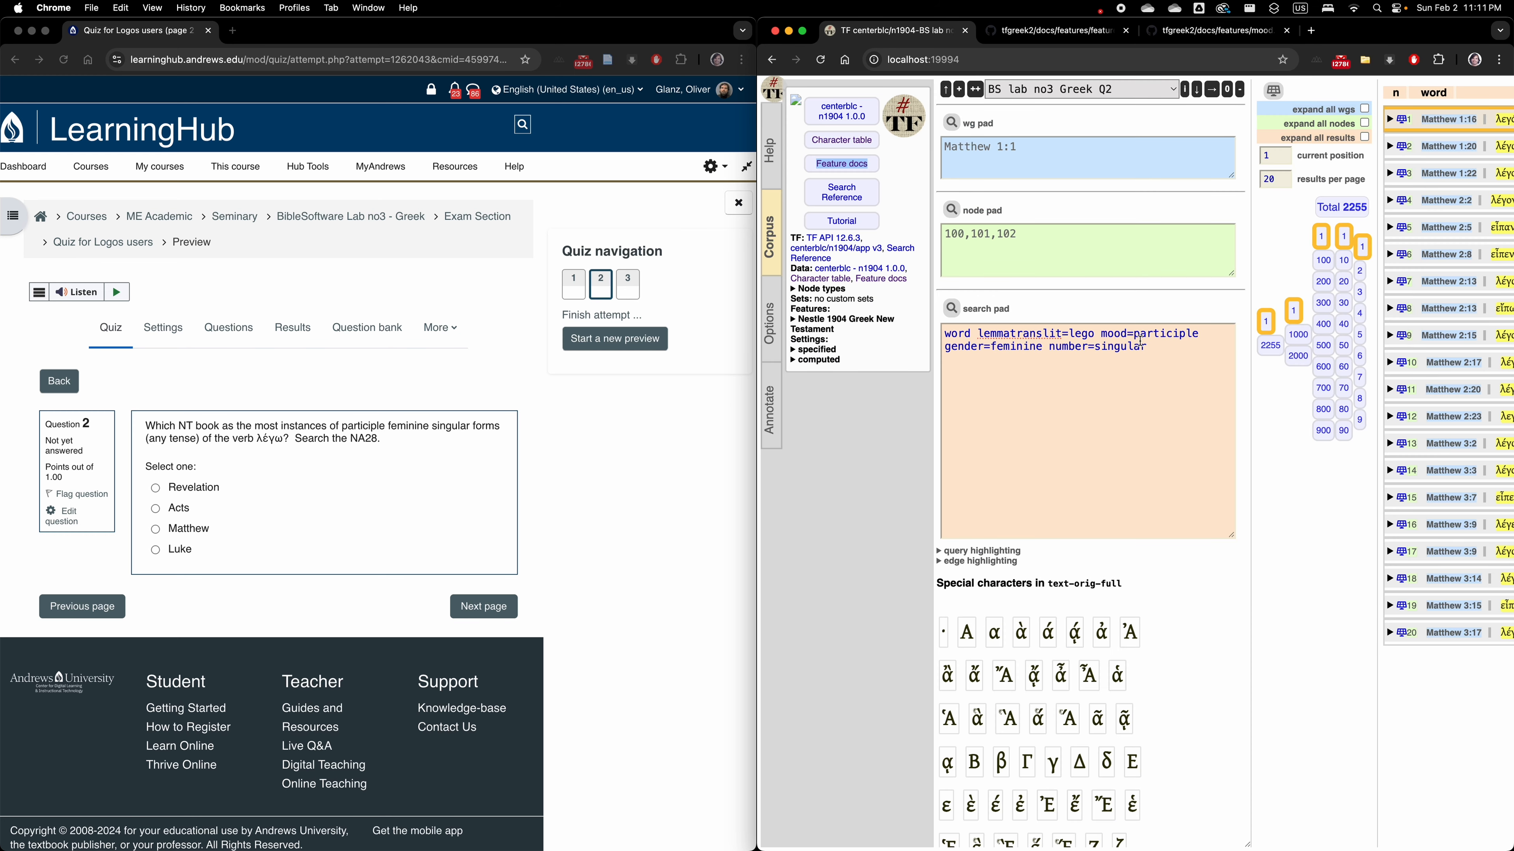
Find the gender feature in the documentation and check its possible values against the query.
{"action": "left_click", "coordinate": [1065, 30]}
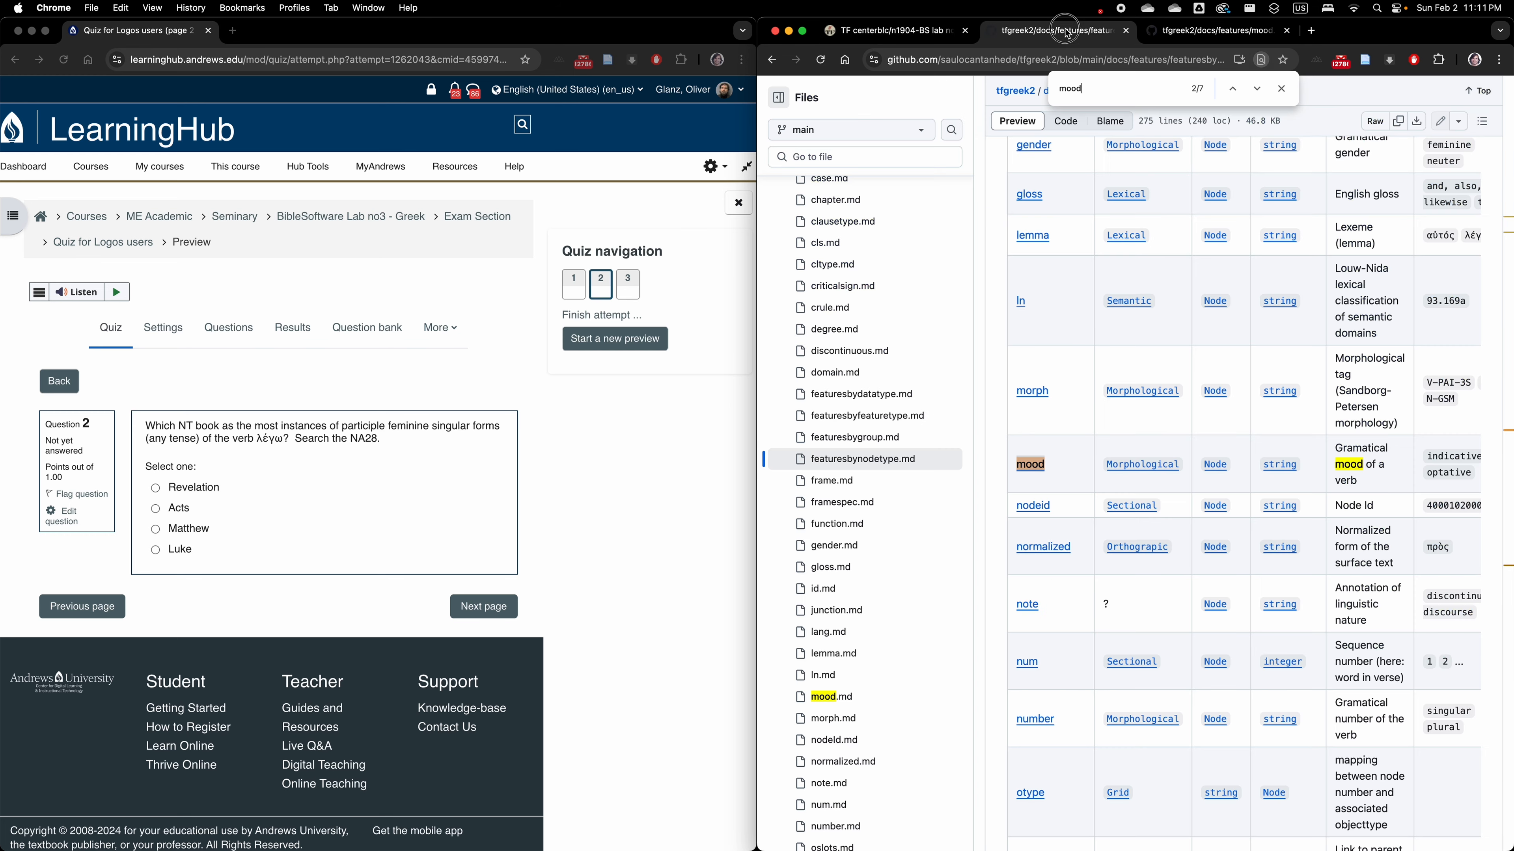
{"action": "key", "text": "super+f"}
{"action": "type", "text": "gende"}
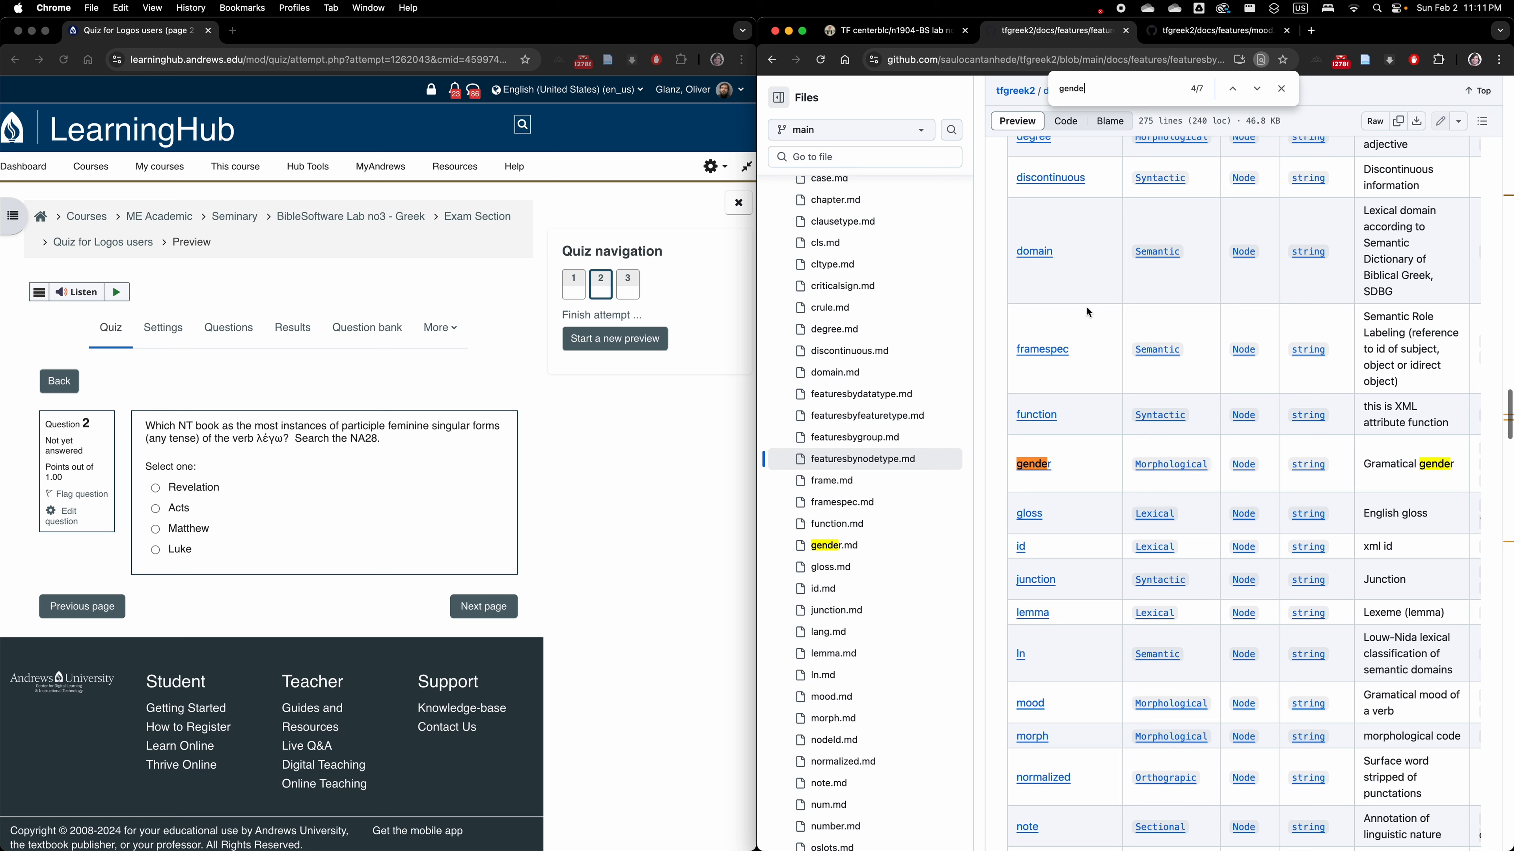
{"action": "type", "text": "r"}
{"action": "right_click", "coordinate": [1043, 471]}
{"action": "left_click", "coordinate": [1058, 473]}
{"action": "left_click", "coordinate": [1203, 37]}
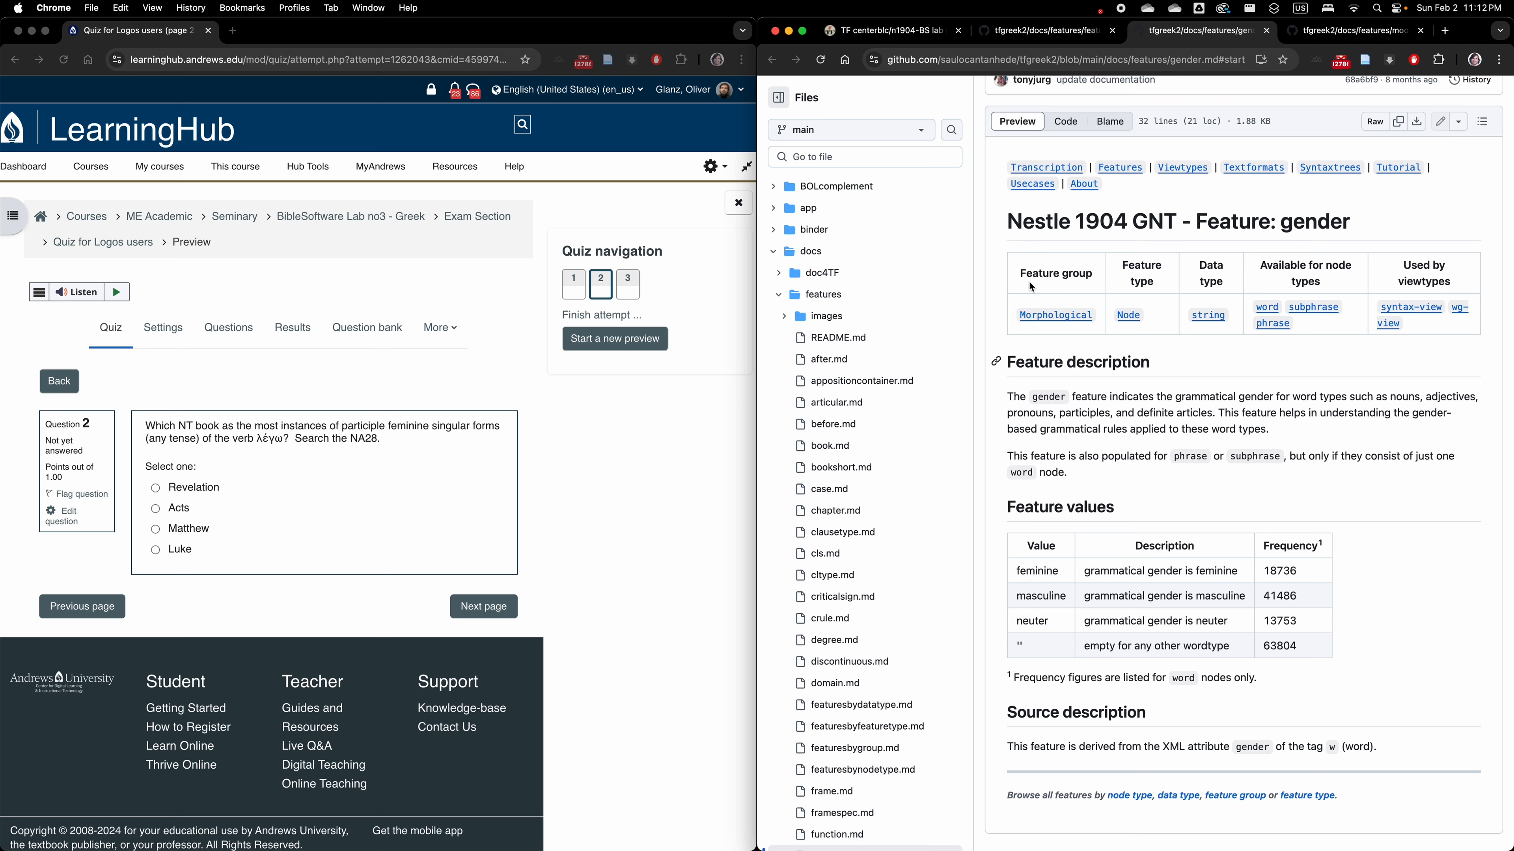
{"action": "key", "text": "super+1"}
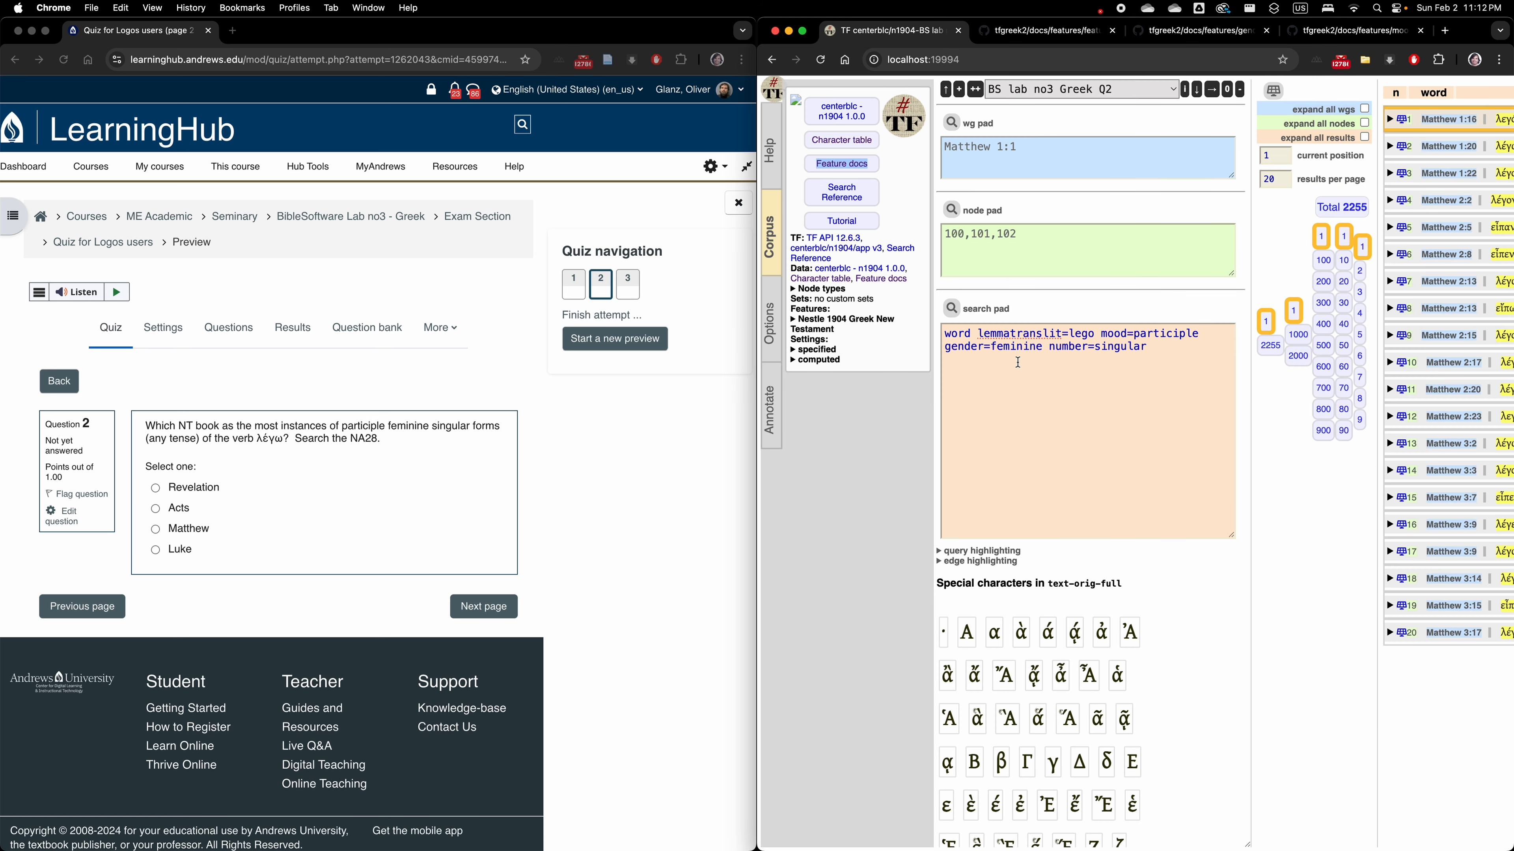
Find the number feature in the documentation and check its possible values on its own page.
{"action": "left_click", "coordinate": [1063, 30]}
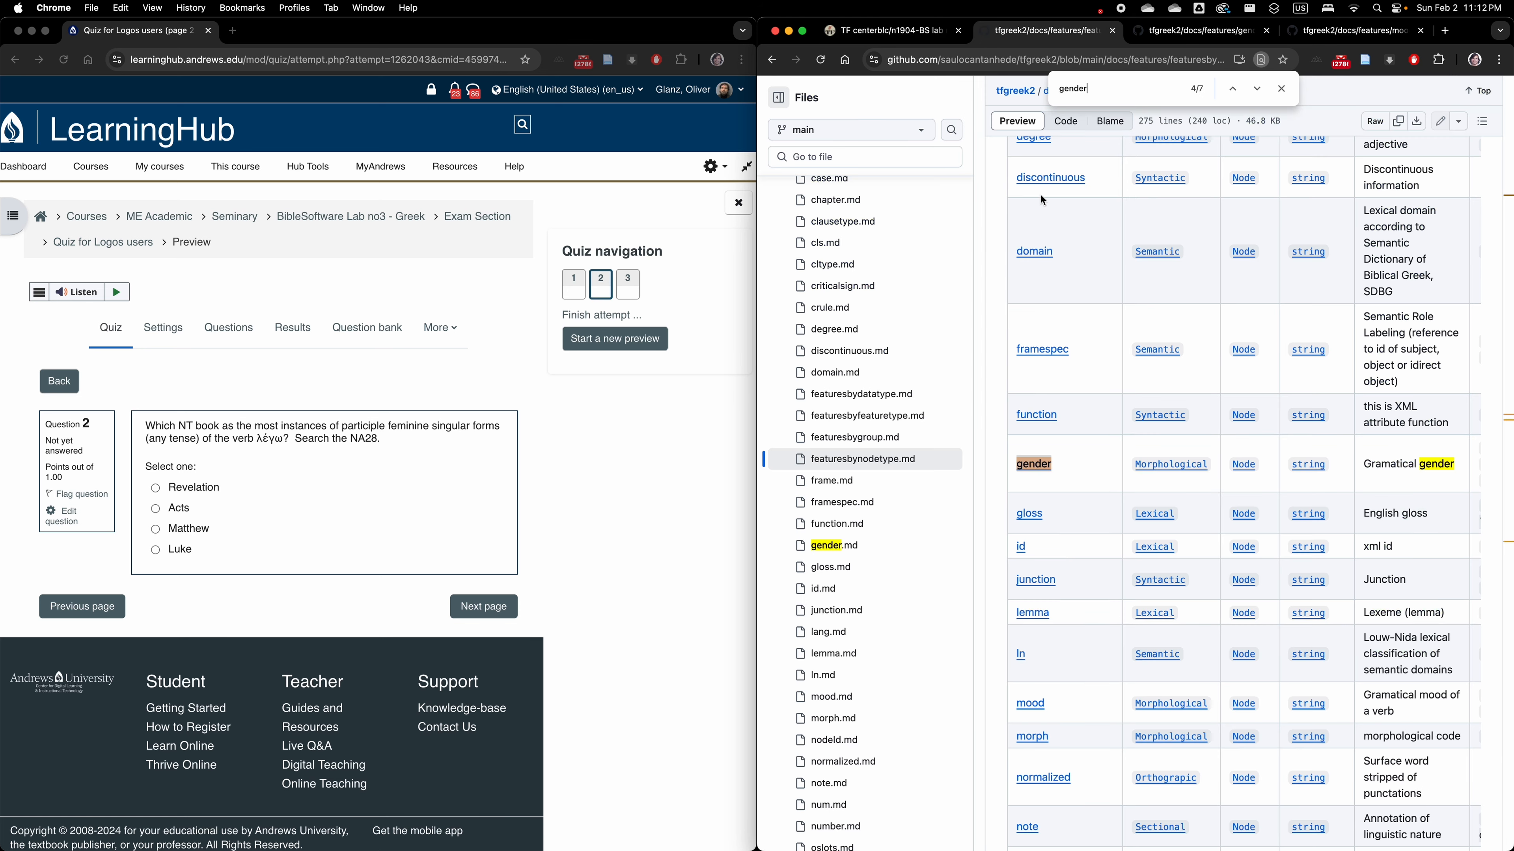
{"action": "double_click", "coordinate": [1100, 85]}
{"action": "type", "text": "number"}
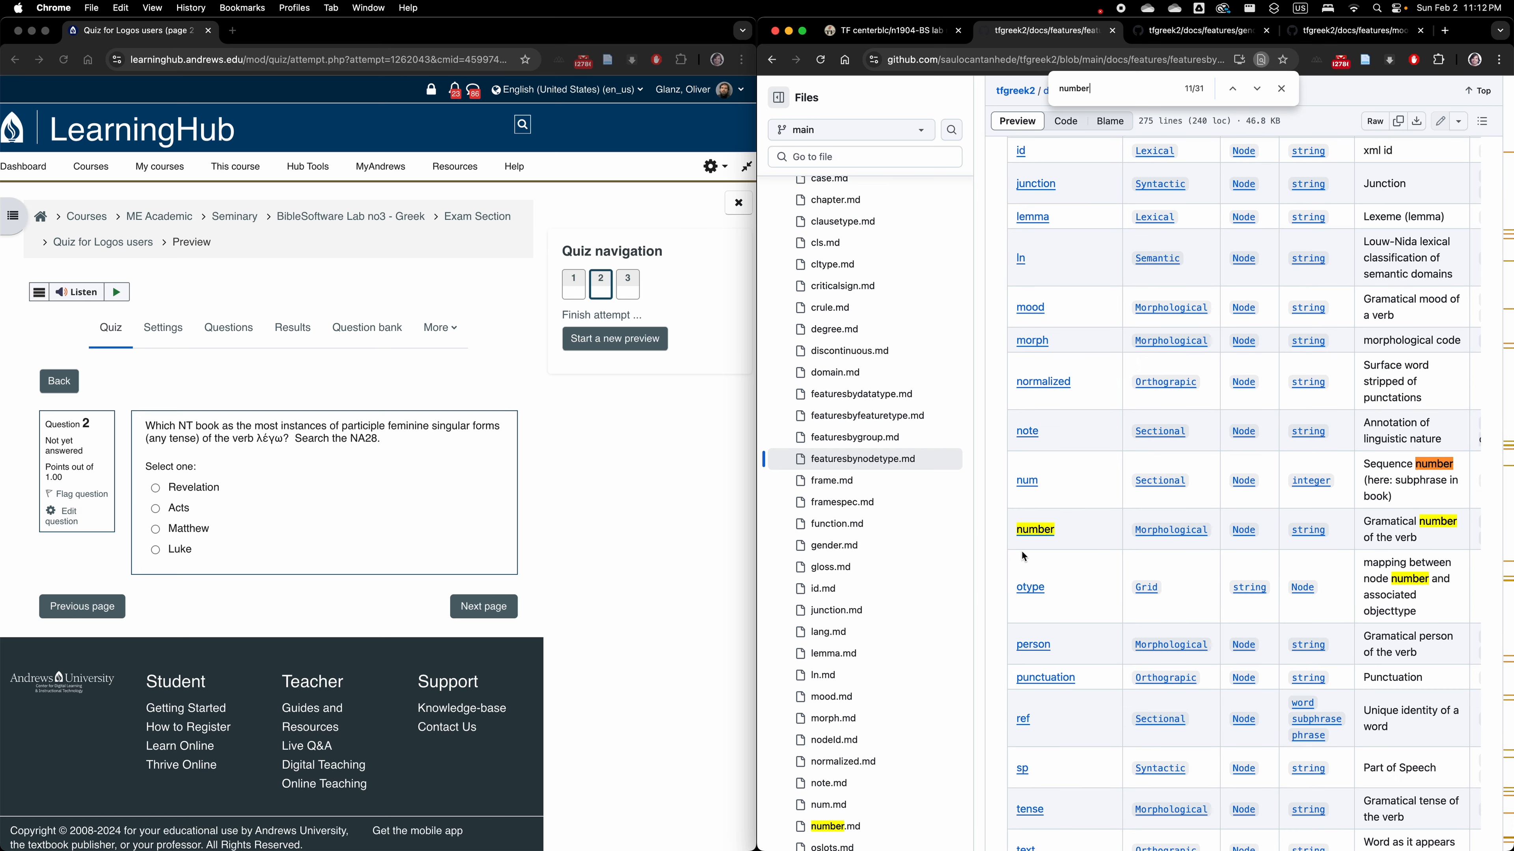
{"action": "right_click", "coordinate": [1032, 529]}
{"action": "left_click", "coordinate": [1065, 533]}
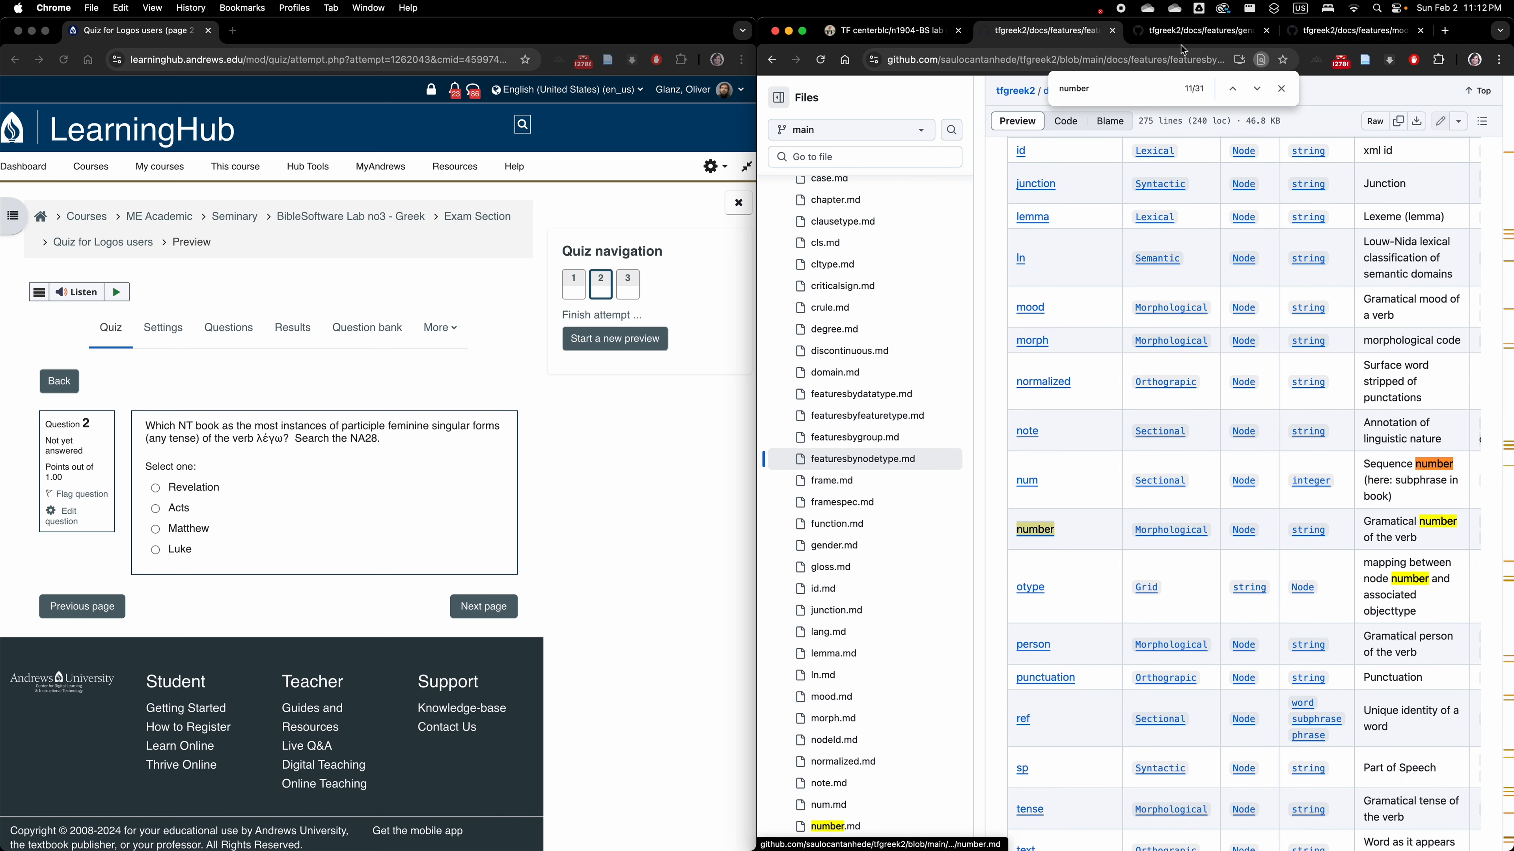
{"action": "left_click", "coordinate": [1135, 31]}
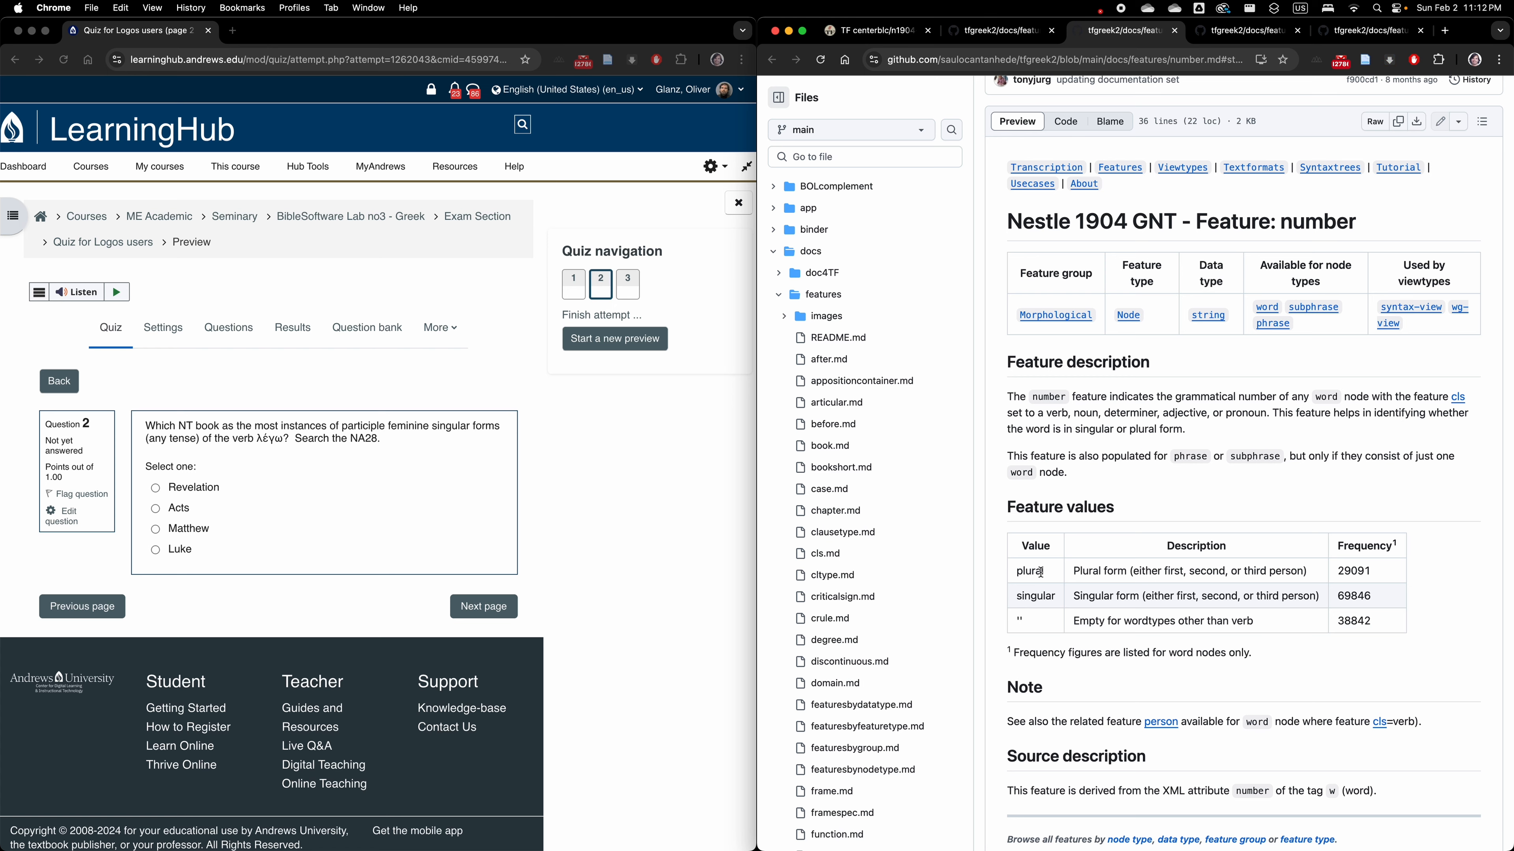
Run the participle query in Text-Fabric and rerun it with the word line nested under "book book=Matthew|Luke|Acts|Revelation".
{"action": "left_click", "coordinate": [864, 30]}
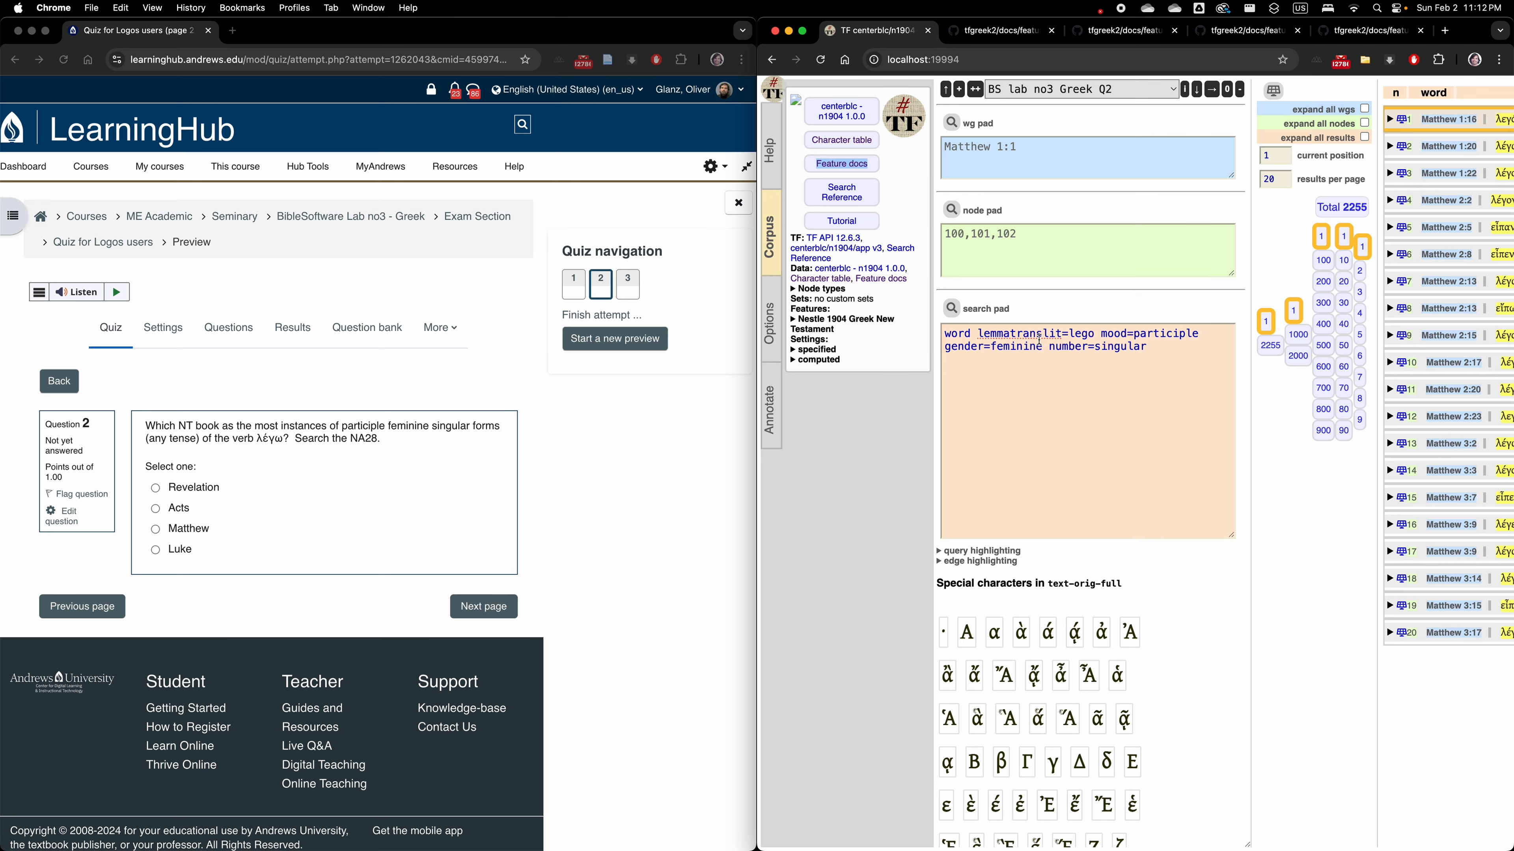
{"action": "left_click", "coordinate": [952, 308]}
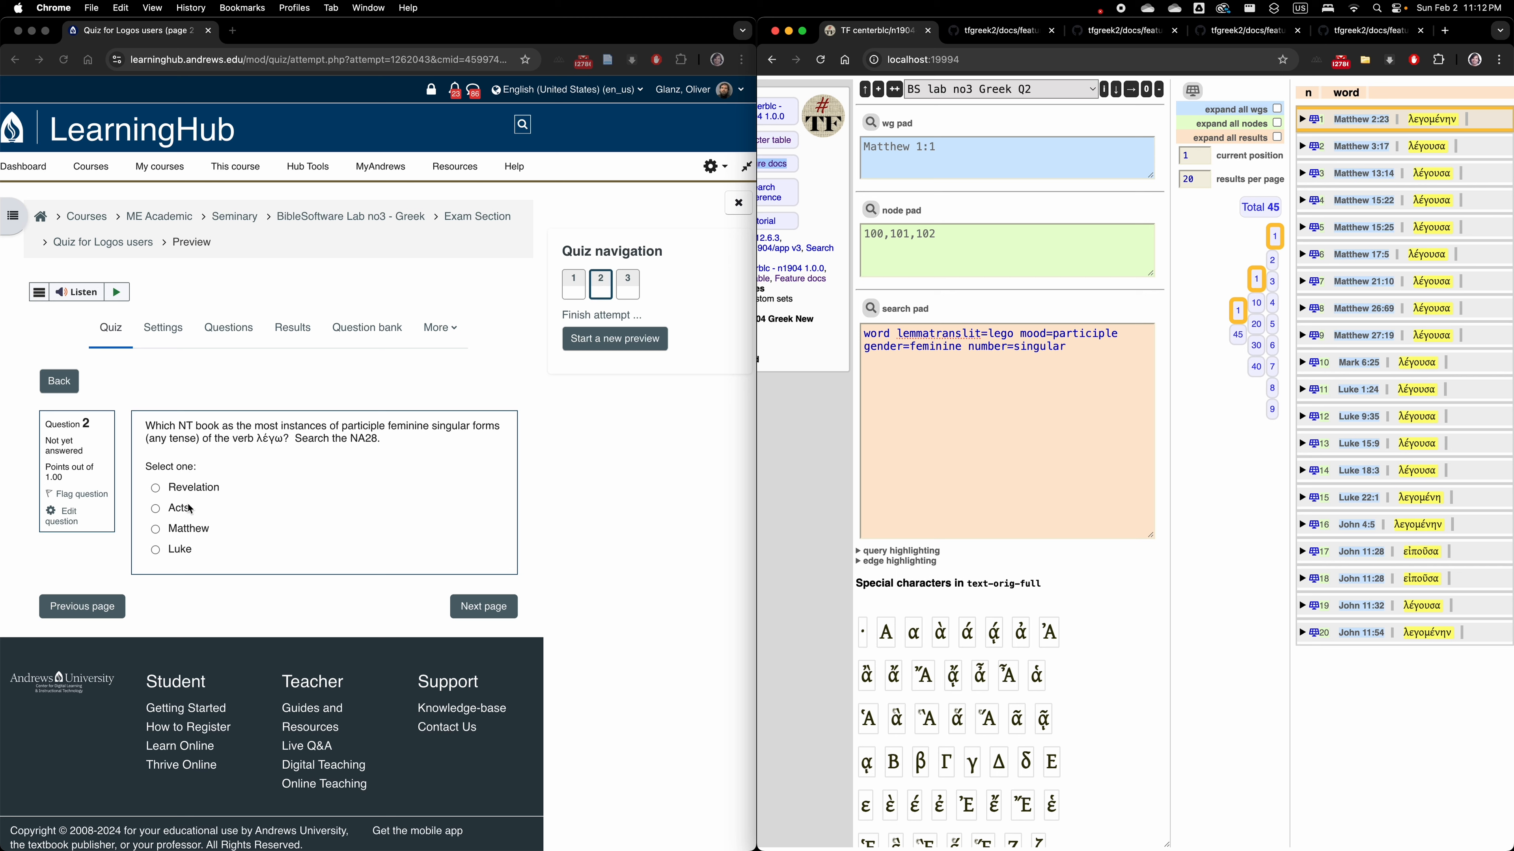
{"action": "left_click", "coordinate": [869, 332]}
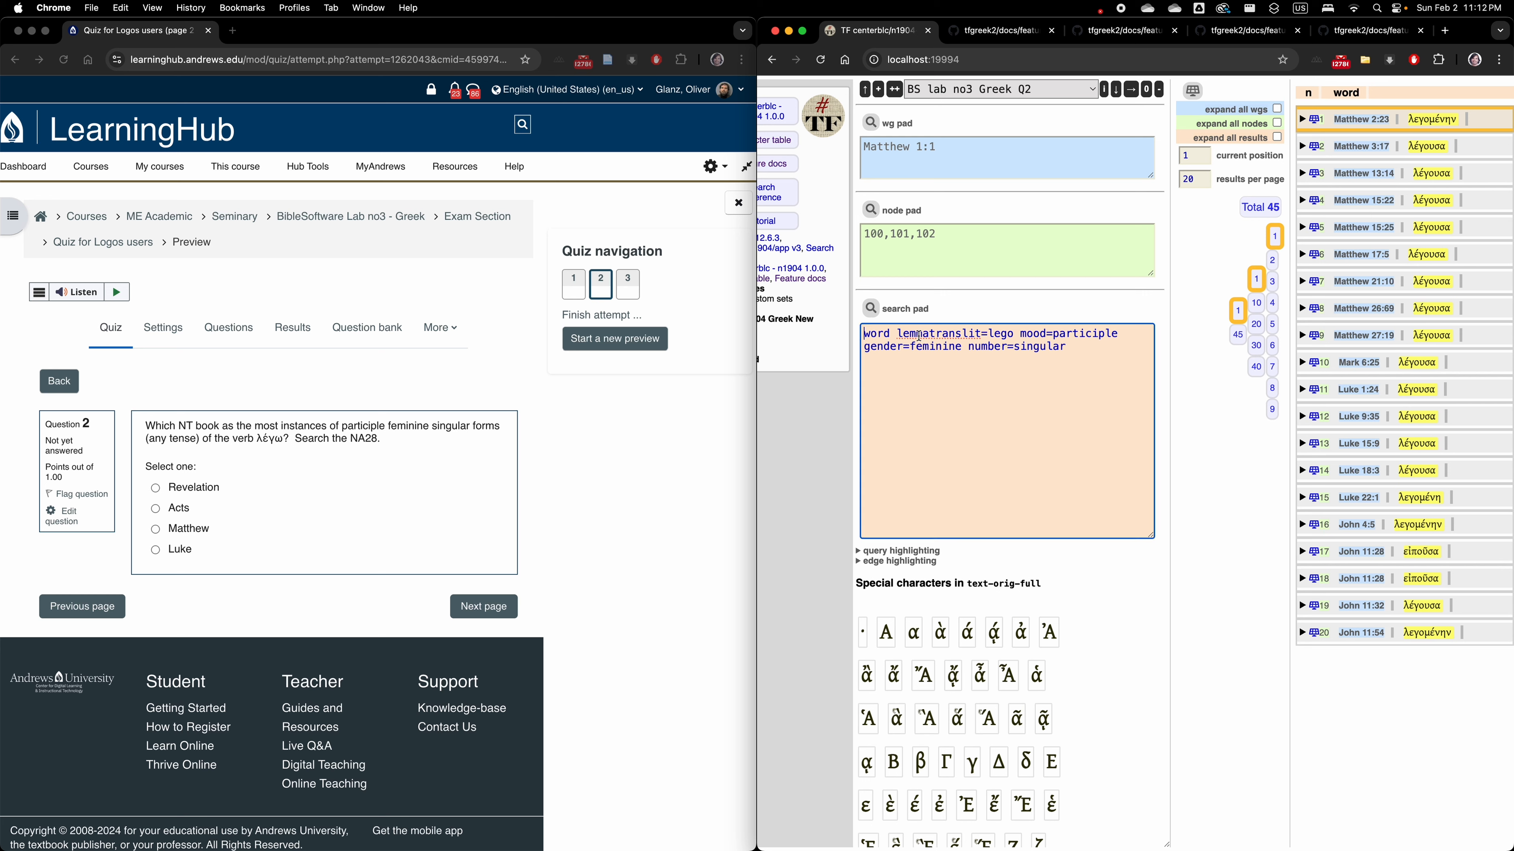
{"action": "key", "text": "Return"}
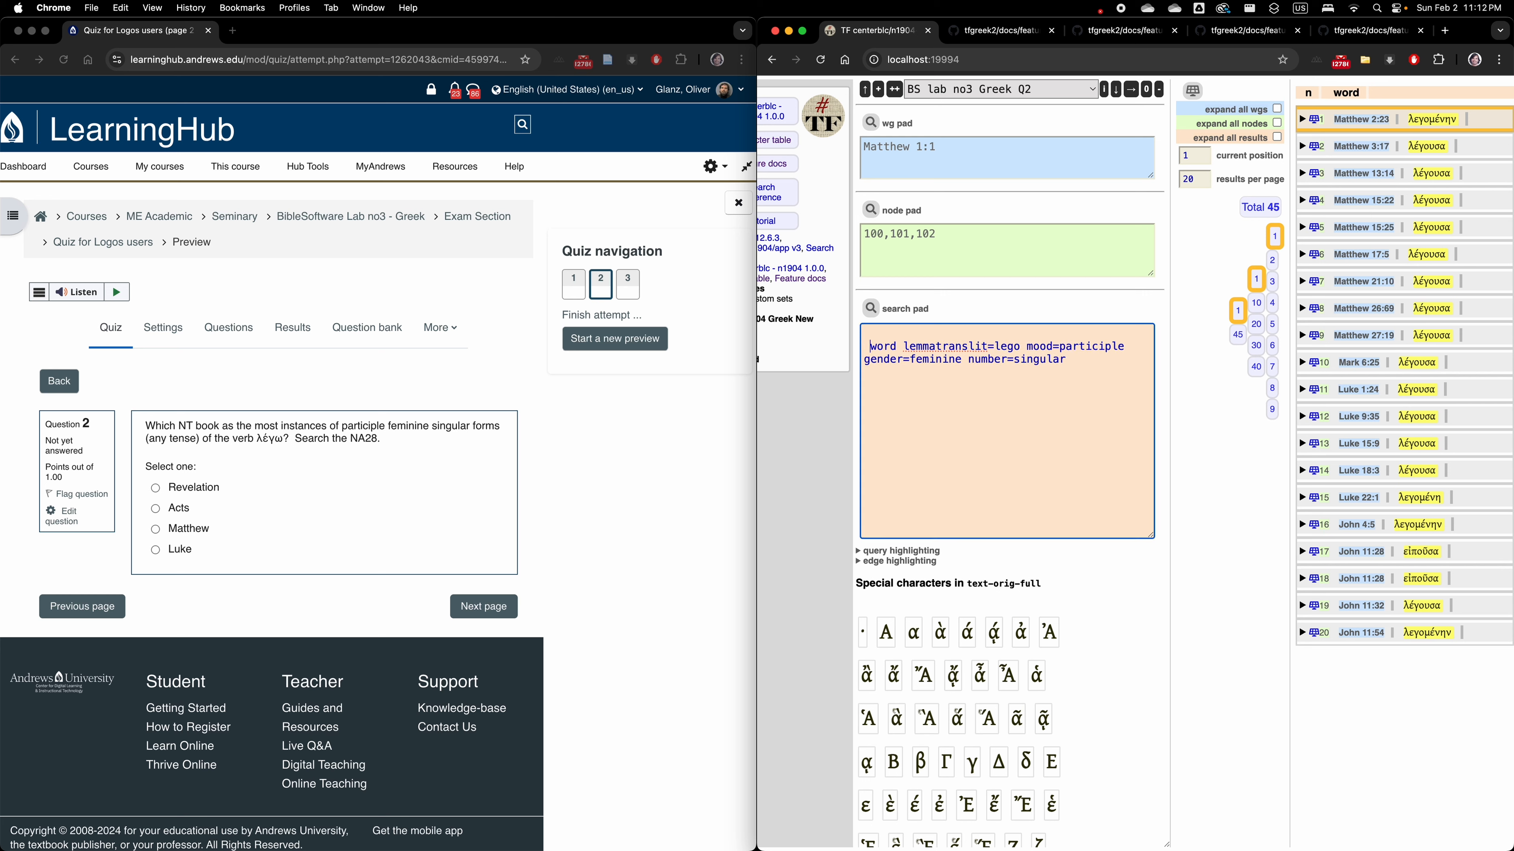
{"action": "type", "text": "book book=Matthew|Luke|Acts|Revelati"}
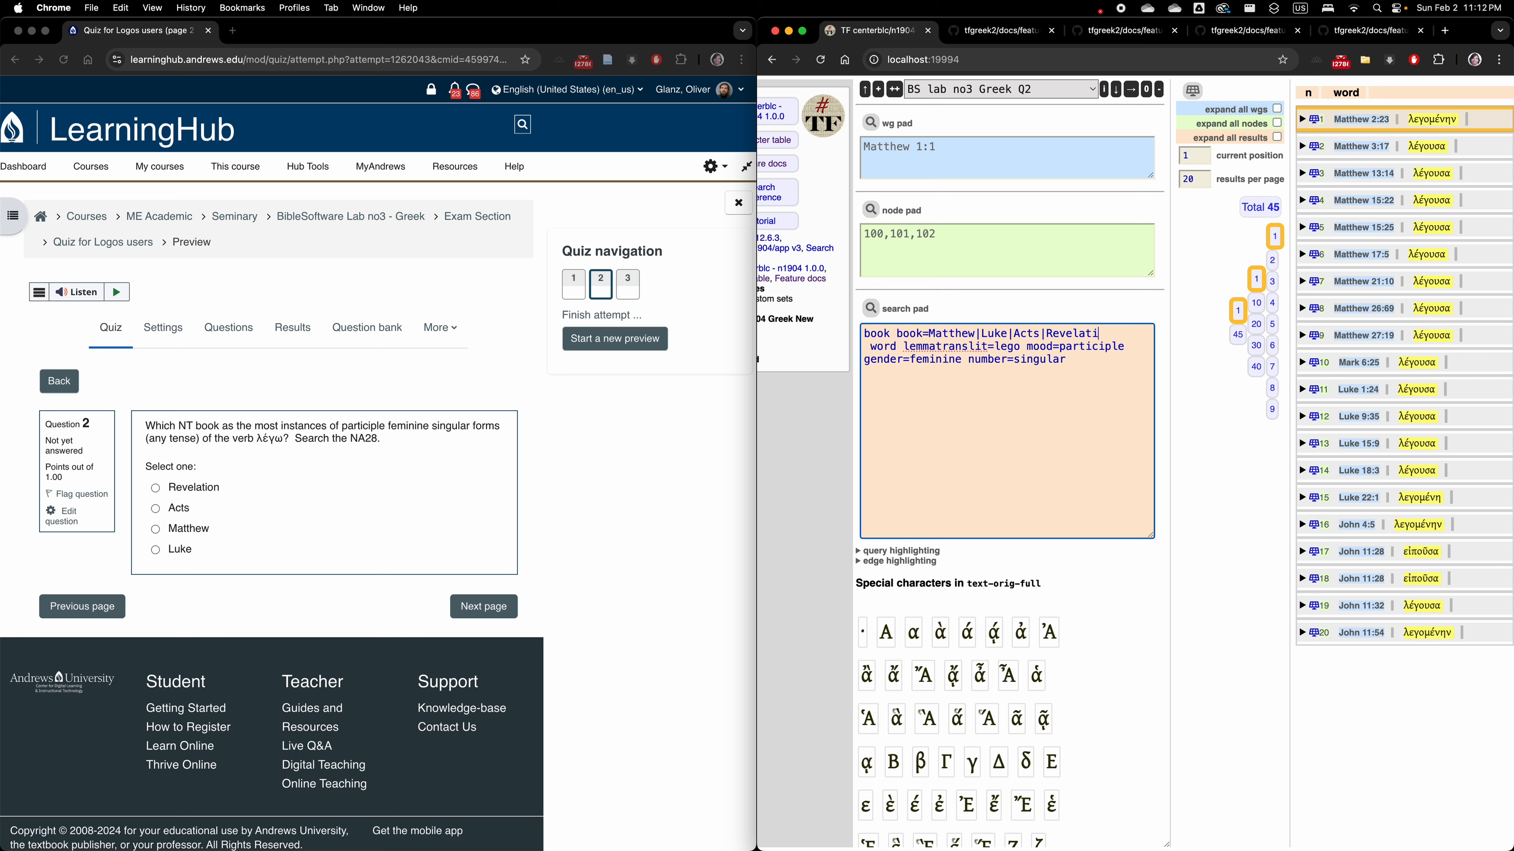
{"action": "type", "text": "on"}
{"action": "left_click", "coordinate": [871, 309]}
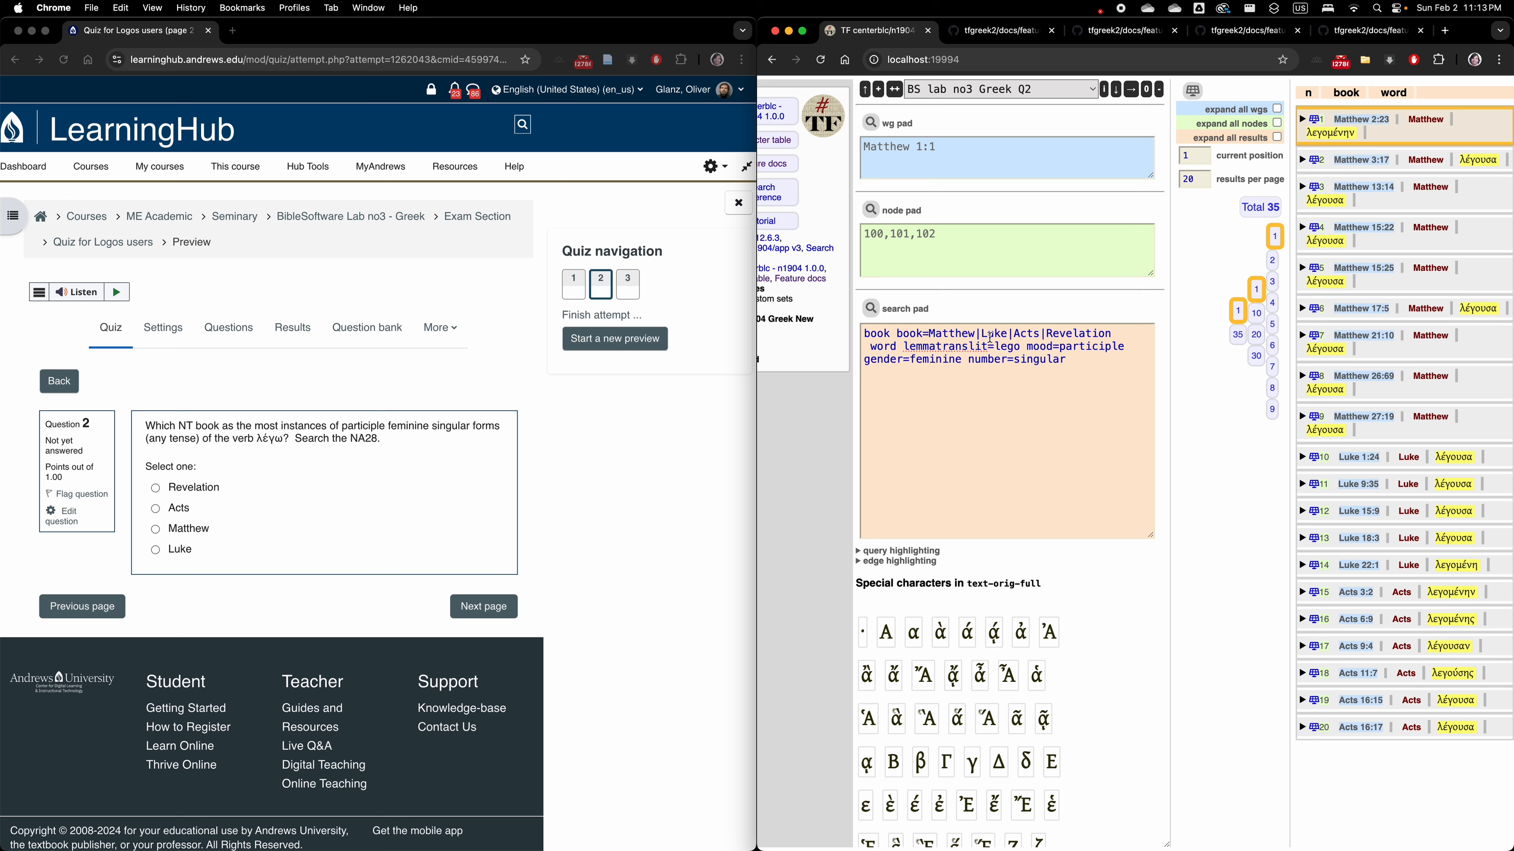
Run the λέγω participle query on Matthew alone with "book book=Matthew", and again with the book set to Luke.
{"action": "left_click_drag", "start_coordinate": [977, 335], "coordinate": [1129, 335]}
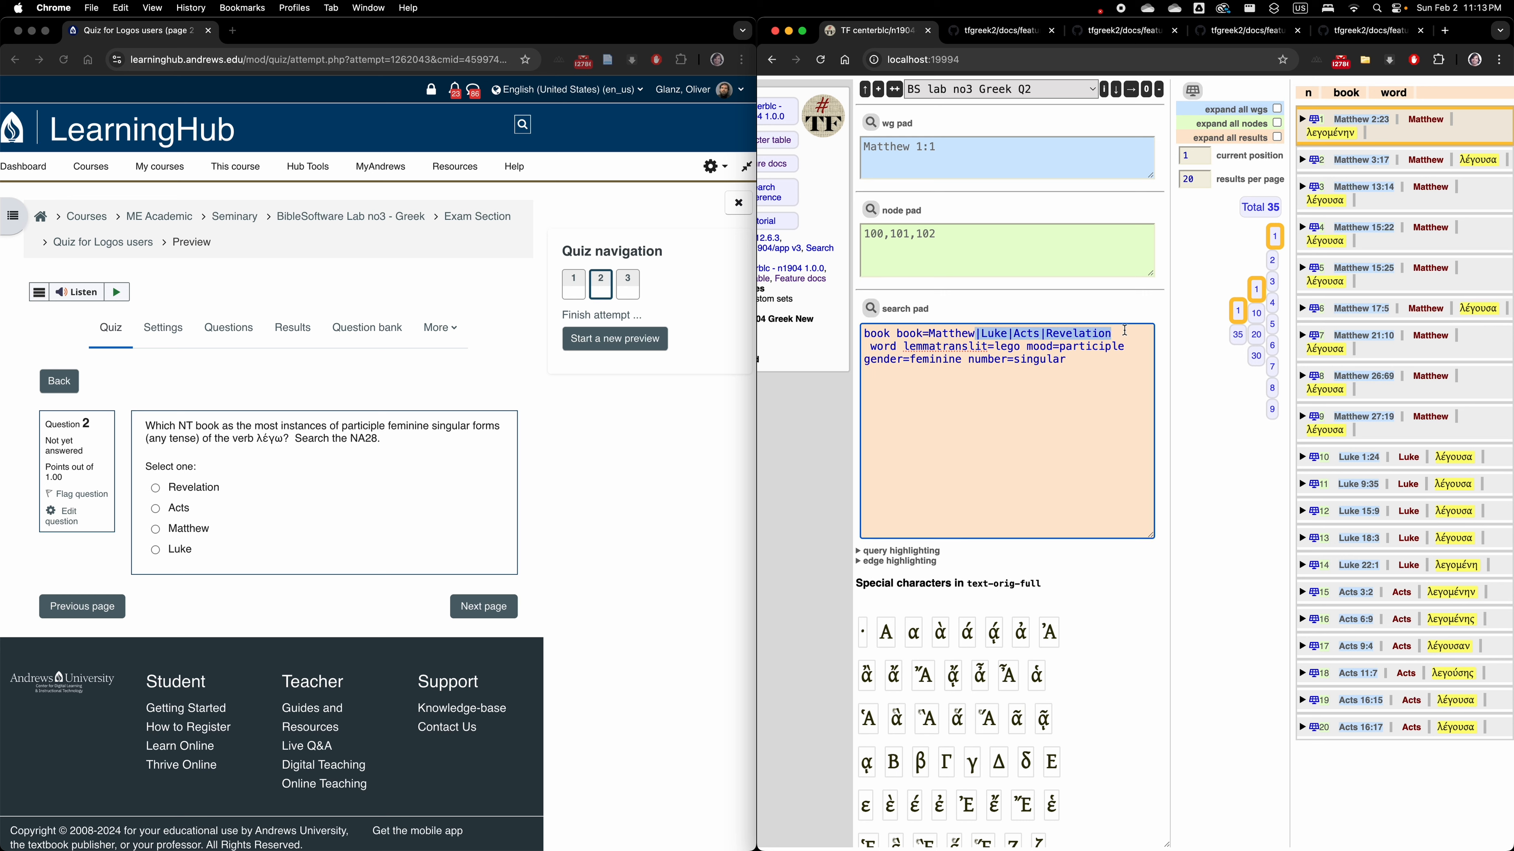
{"action": "key", "text": "BackSpace"}
{"action": "left_click", "coordinate": [870, 309]}
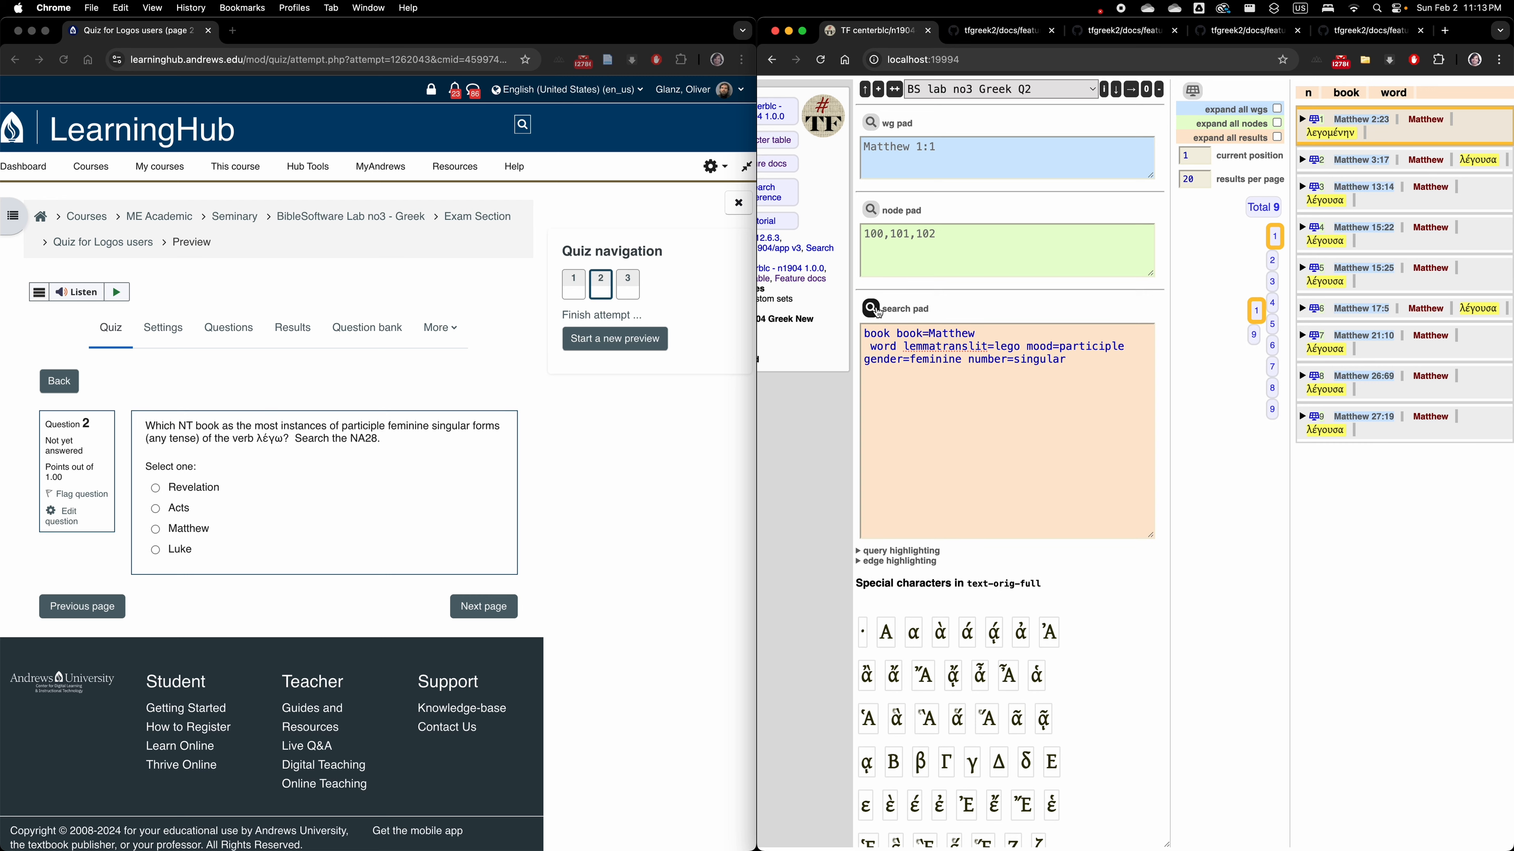
{"action": "double_click", "coordinate": [975, 333]}
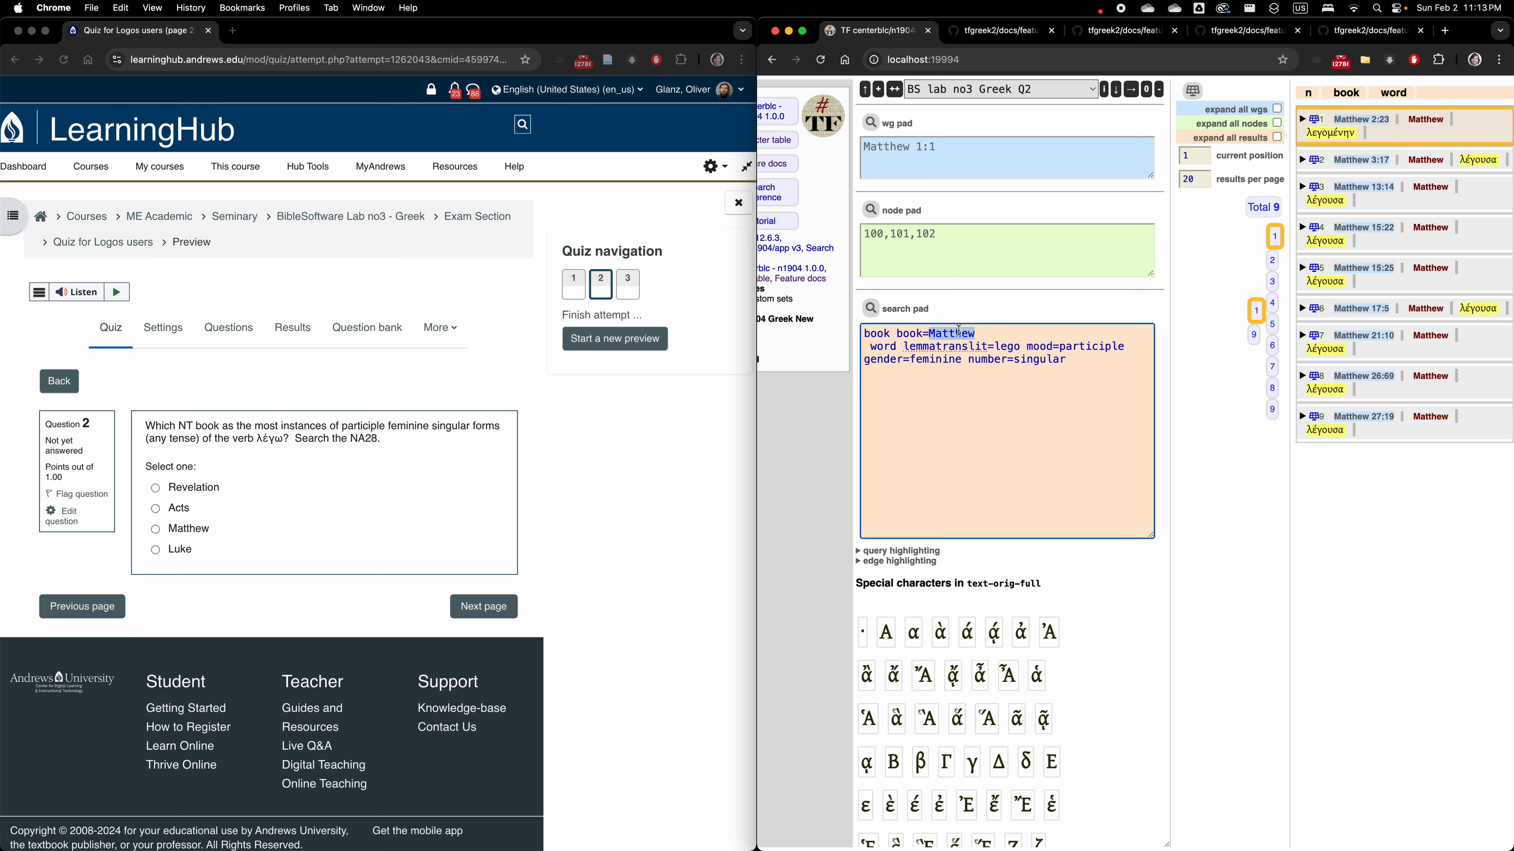
{"action": "type", "text": "Luke"}
{"action": "left_click", "coordinate": [870, 308]}
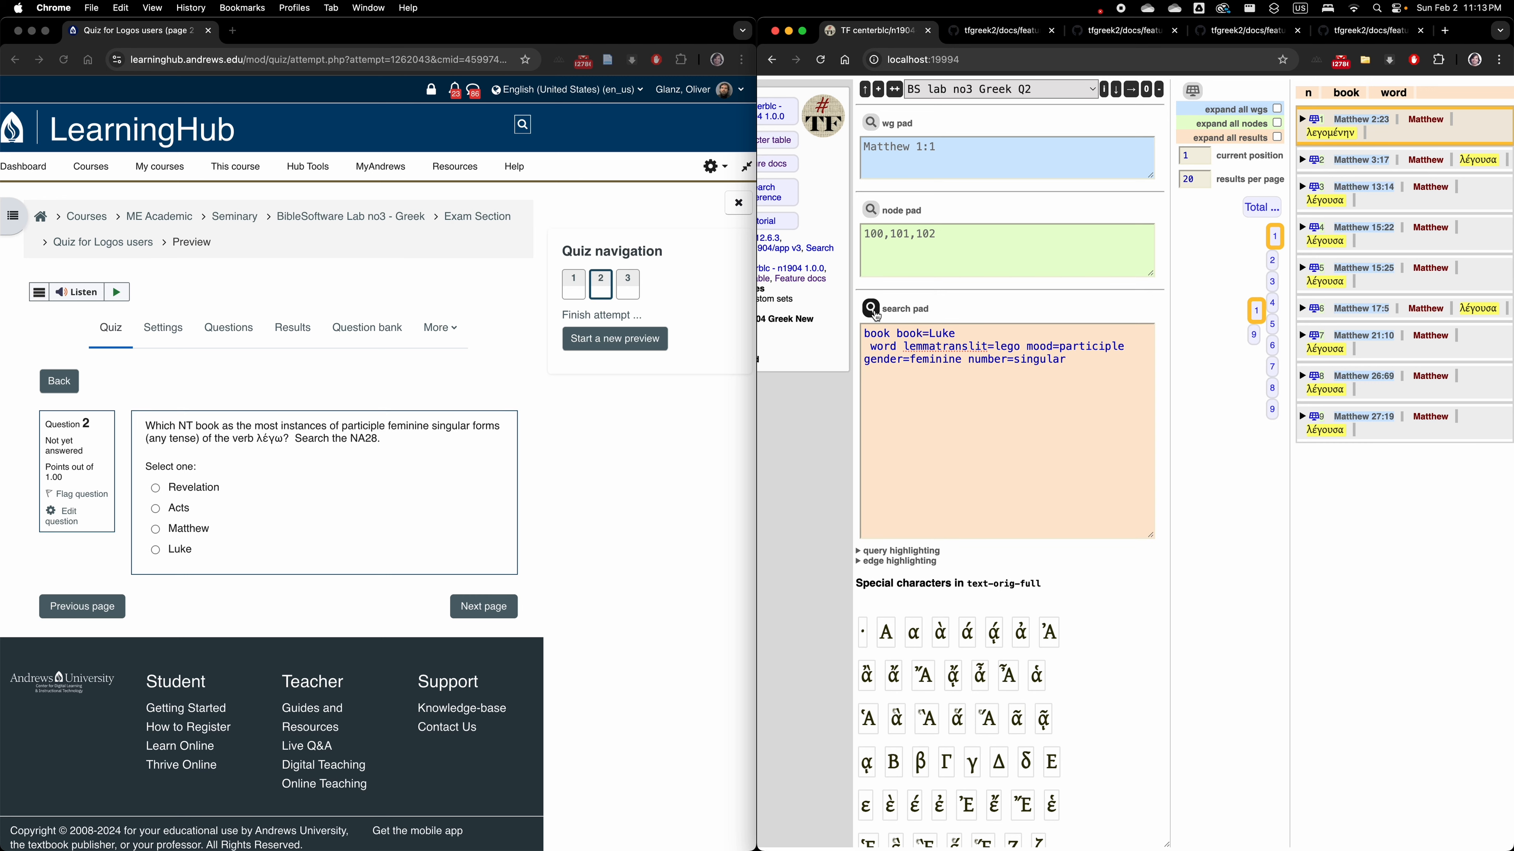
Run the same participle query with the book set to Acts, and once more with the book set to Revelation.
{"action": "double_click", "coordinate": [948, 332]}
{"action": "type", "text": "Acts"}
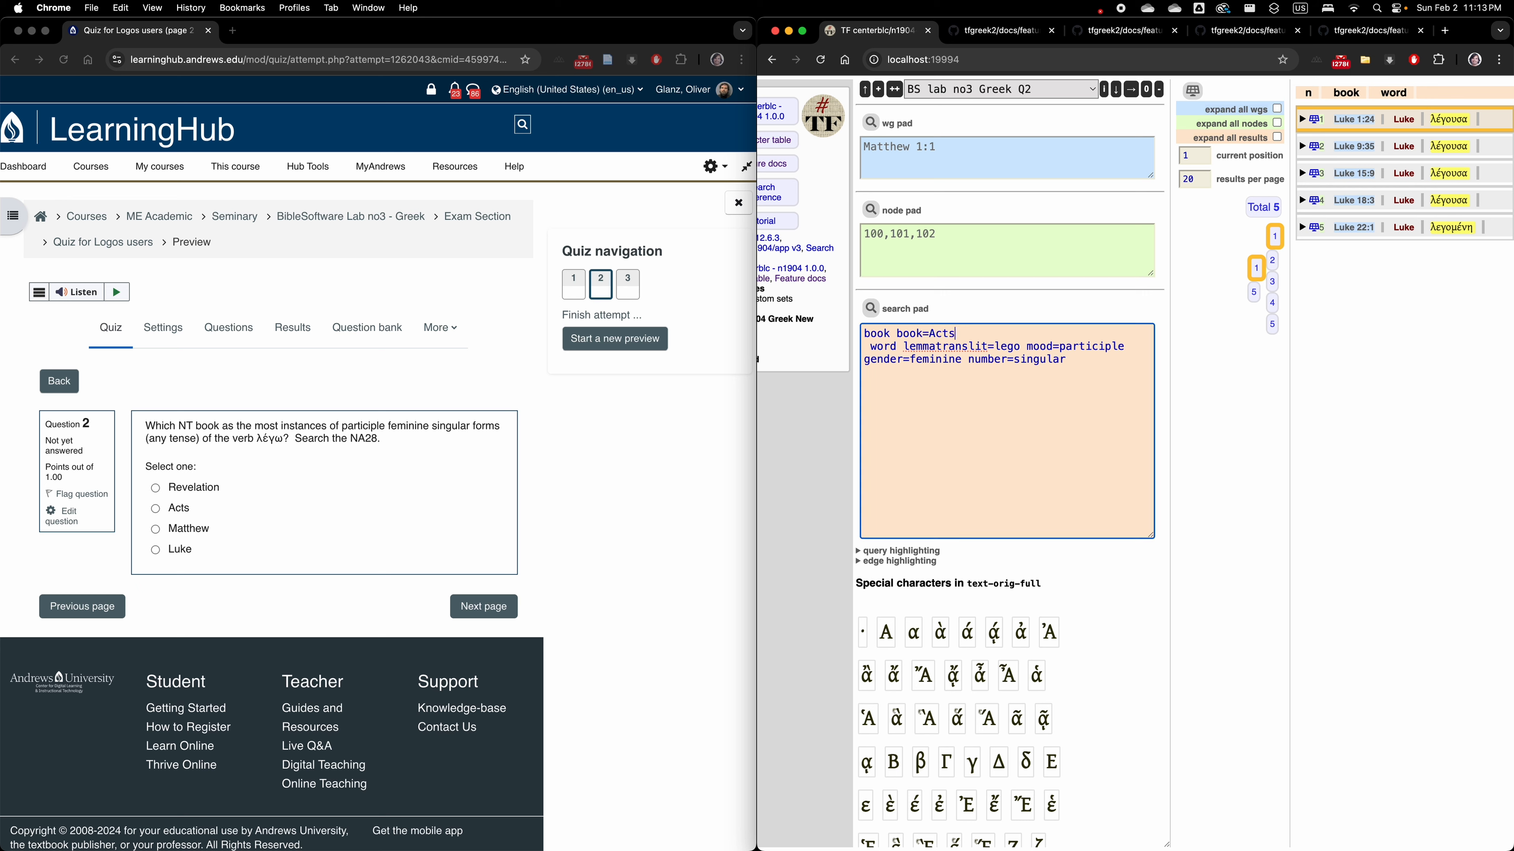
{"action": "left_click", "coordinate": [872, 308]}
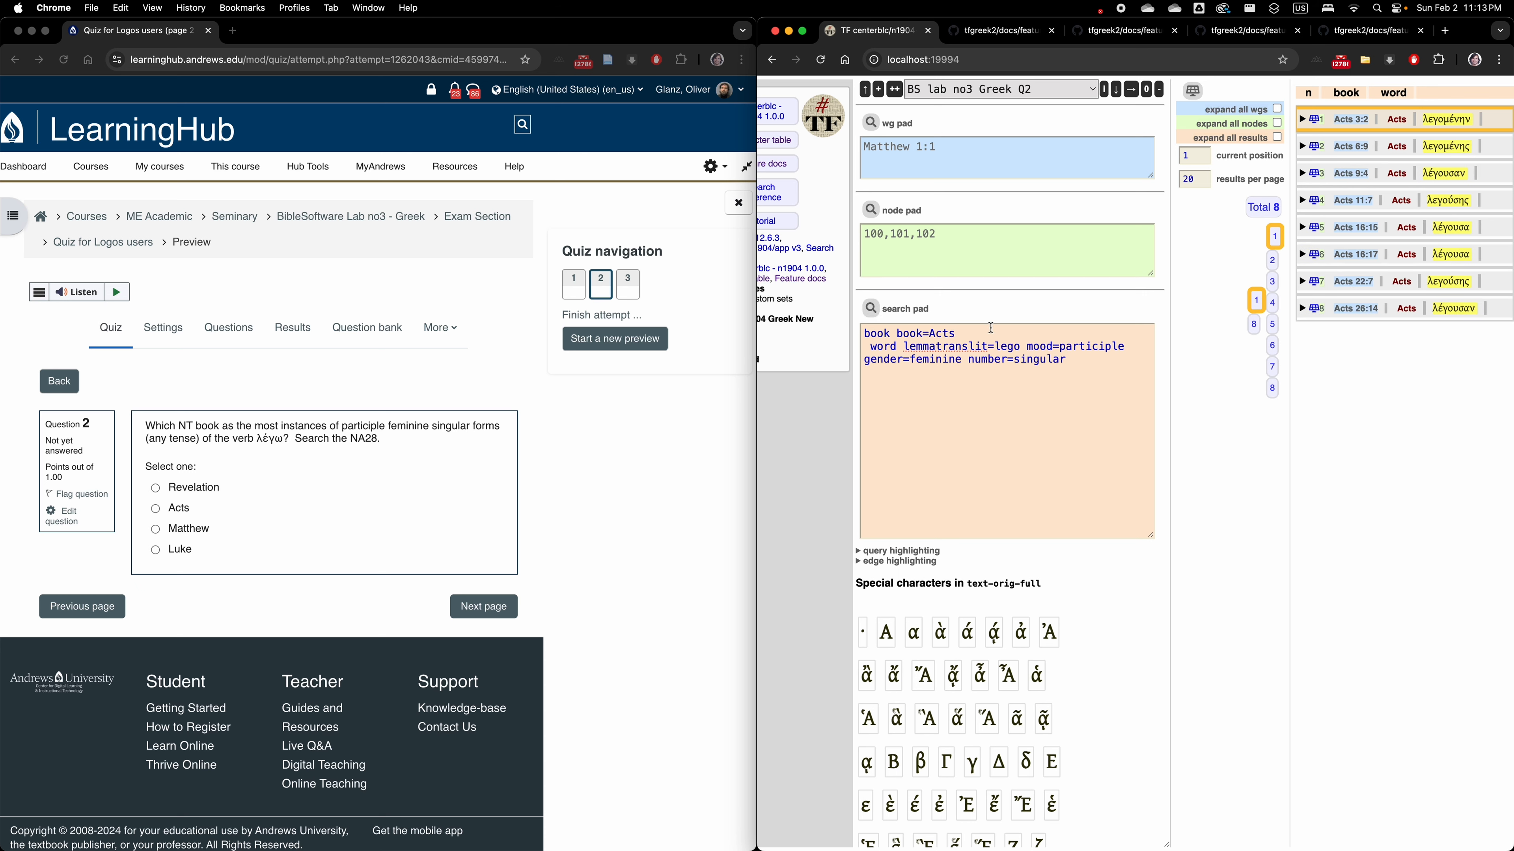
{"action": "double_click", "coordinate": [948, 333]}
{"action": "type", "text": "Revelation"}
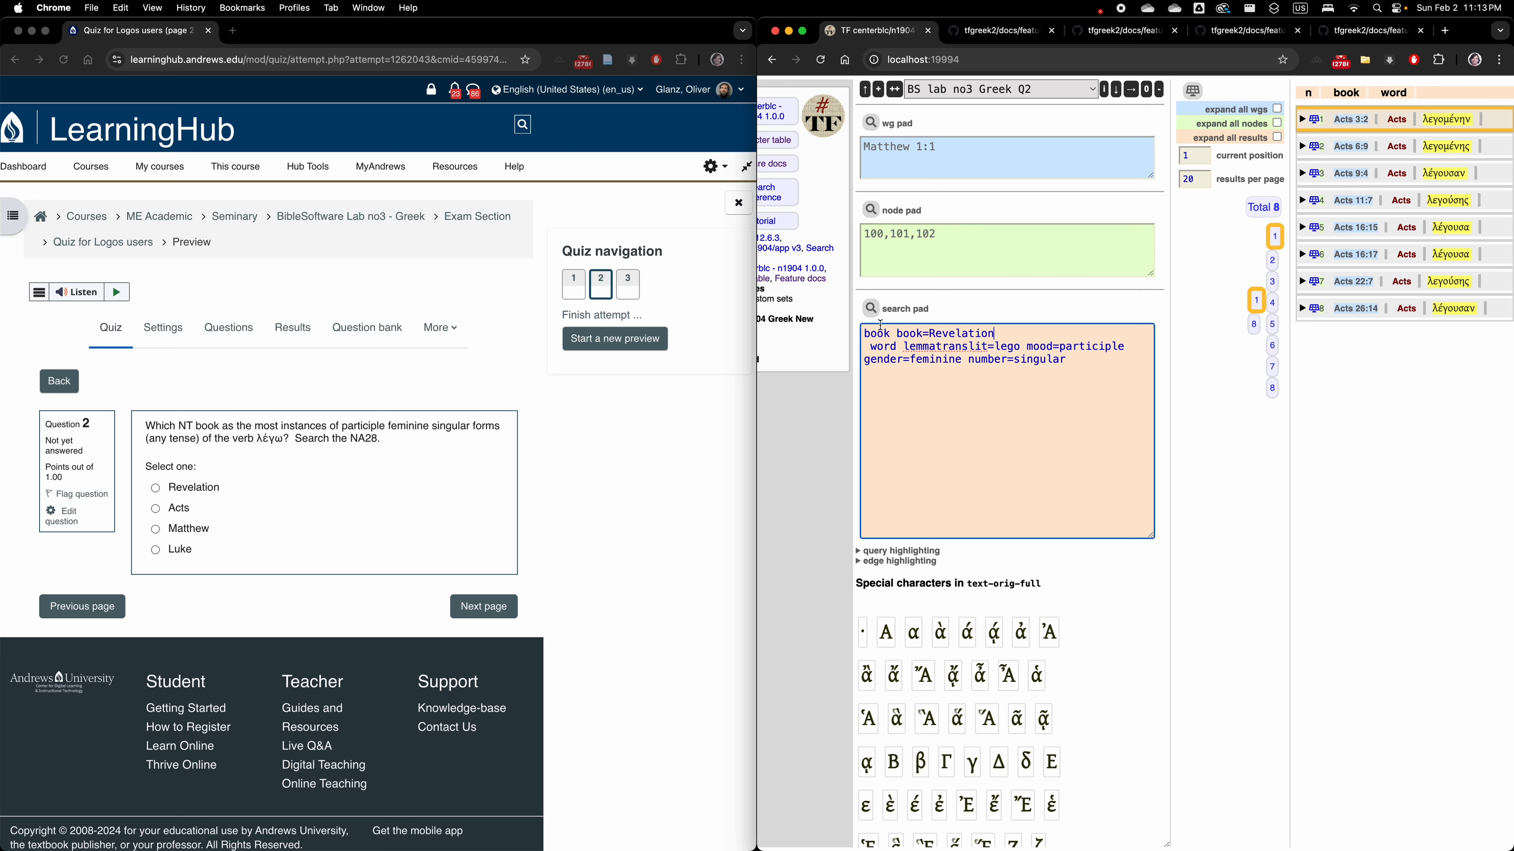
{"action": "left_click", "coordinate": [871, 309]}
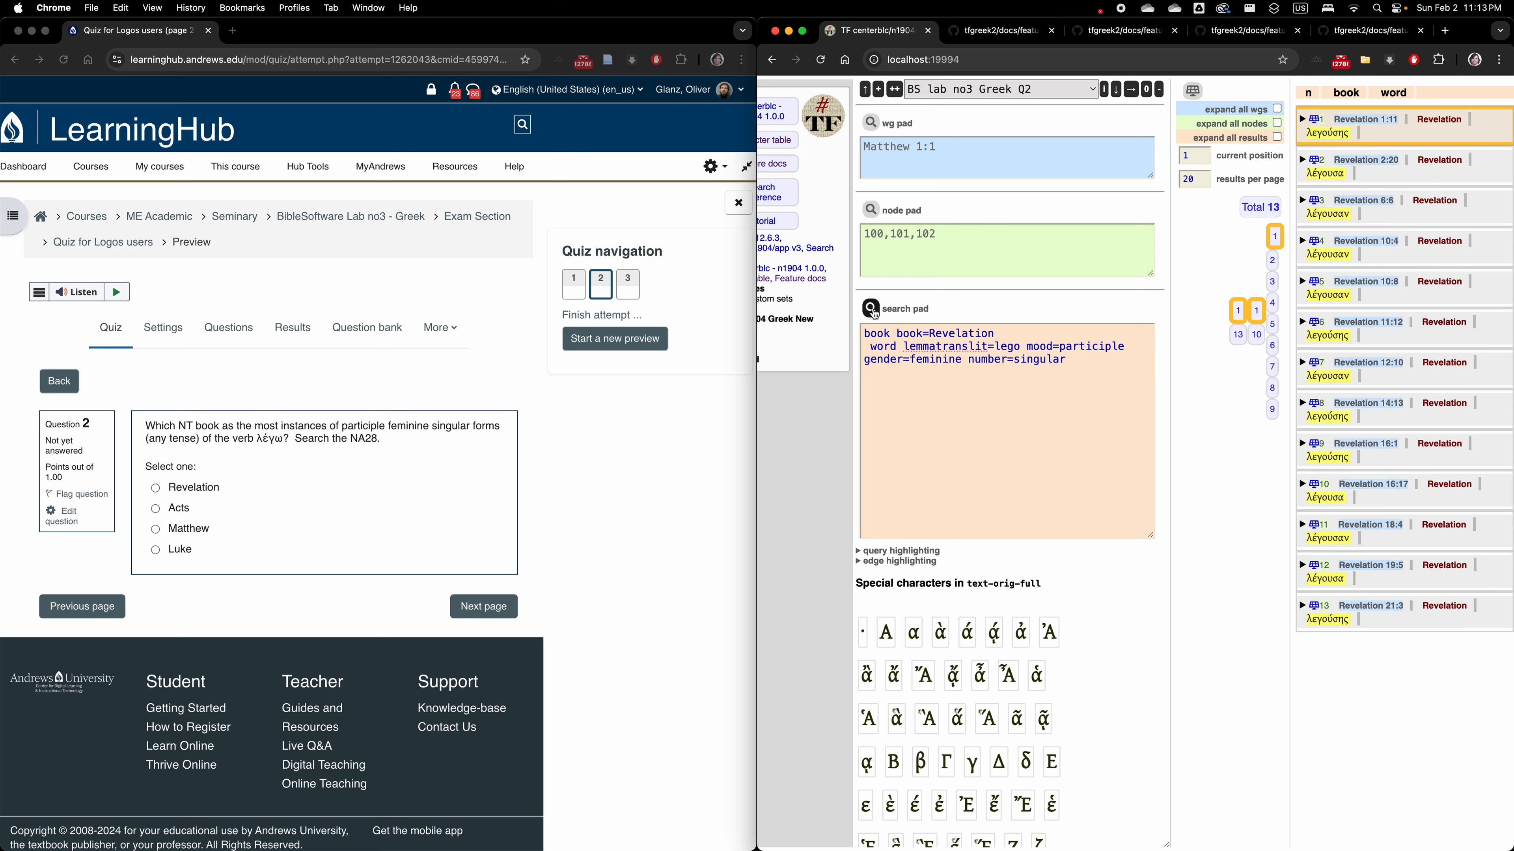
Answer quiz question 2 with Revelation and advance to question 3.
{"action": "left_click", "coordinate": [156, 489]}
{"action": "left_click", "coordinate": [156, 489]}
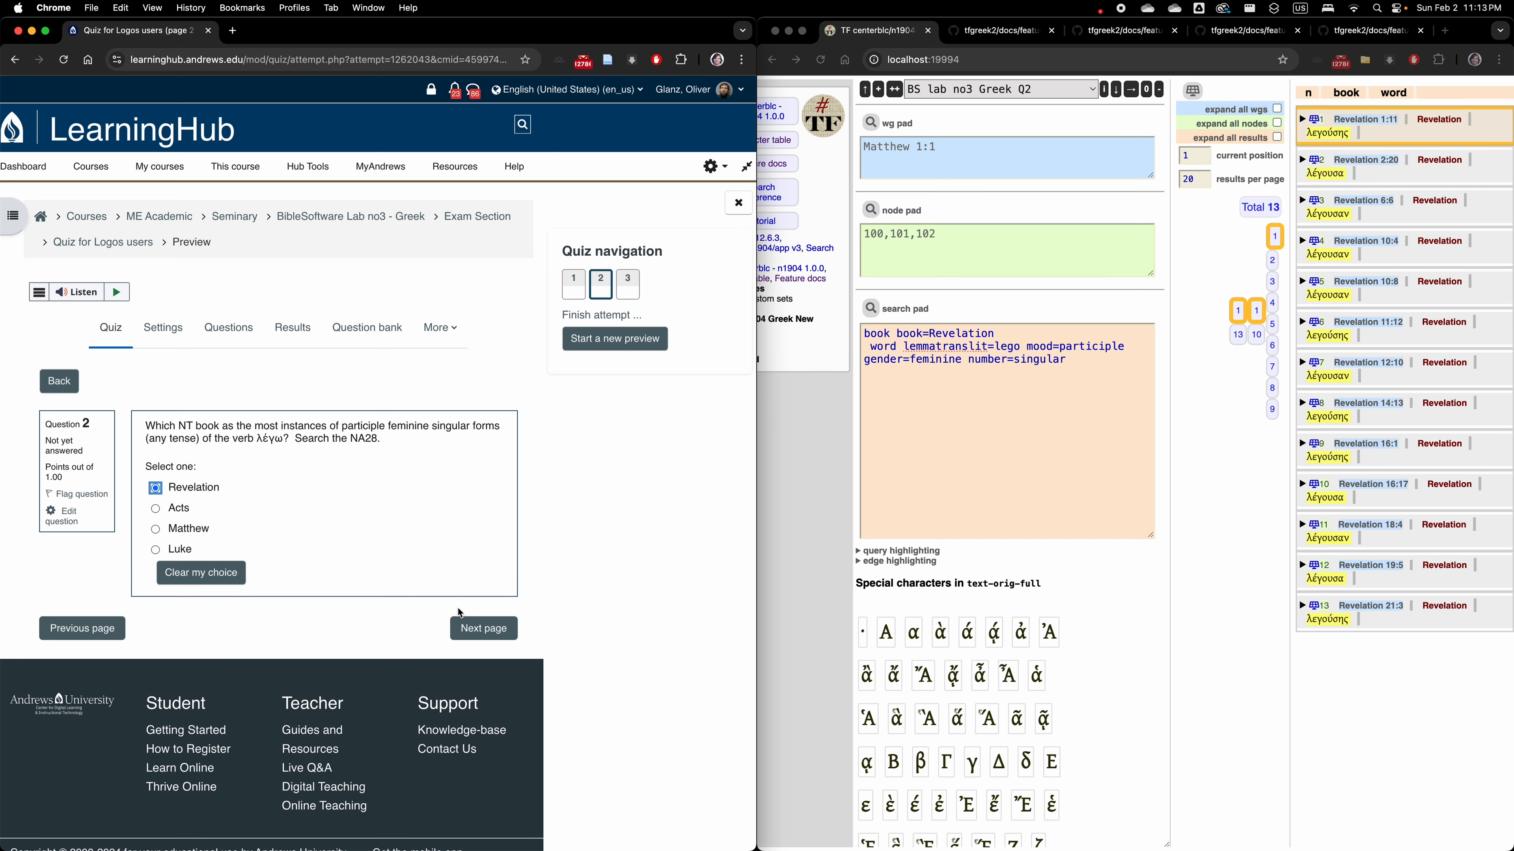
{"action": "left_click", "coordinate": [490, 636]}
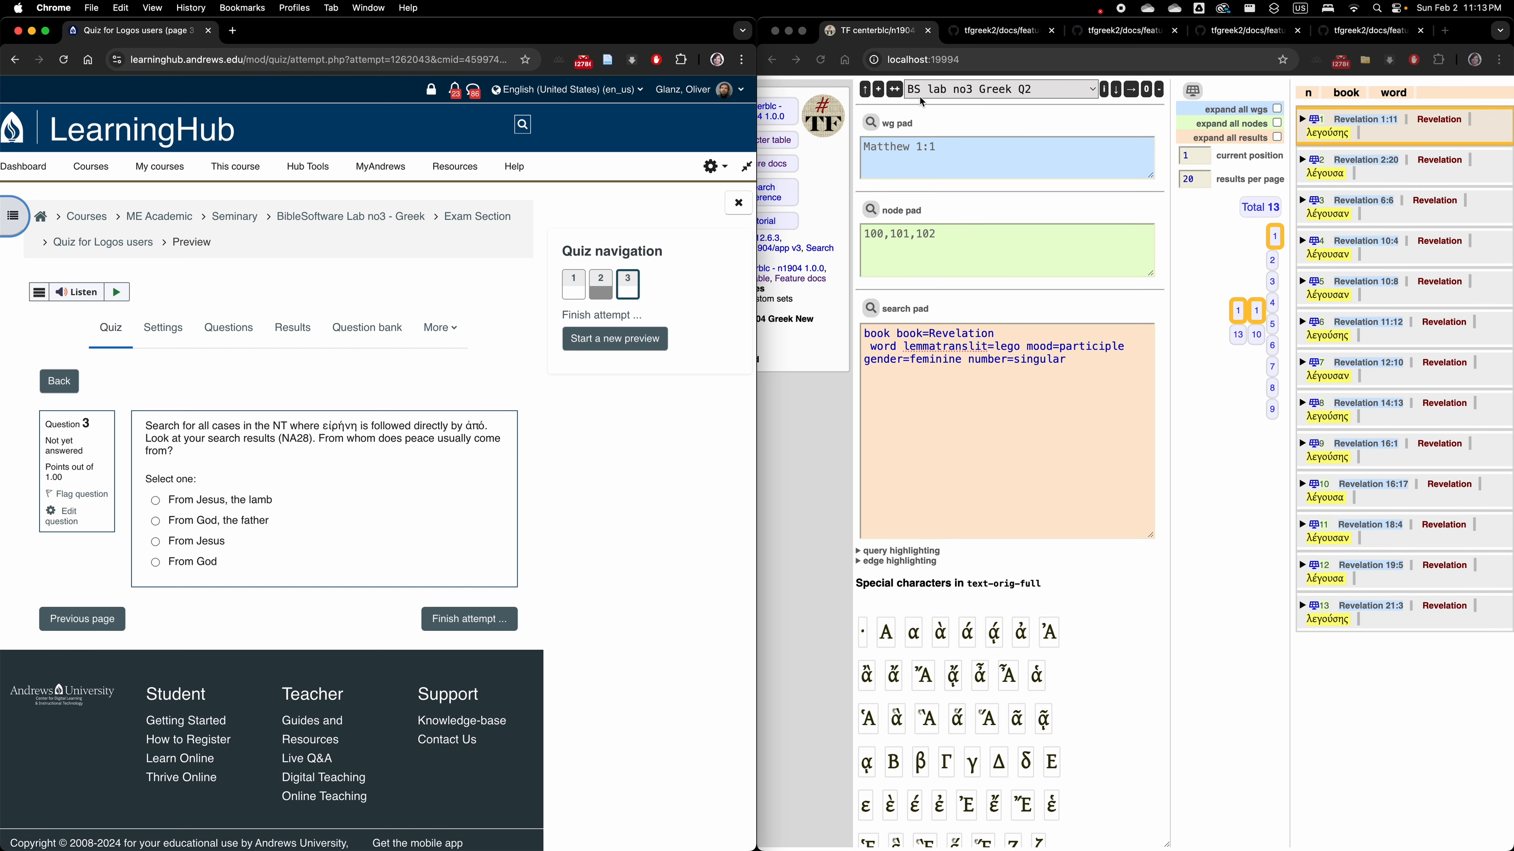
Duplicate the current Text-Fabric job under the name "BS lab no3 Greek Q3".
{"action": "left_click", "coordinate": [898, 94]}
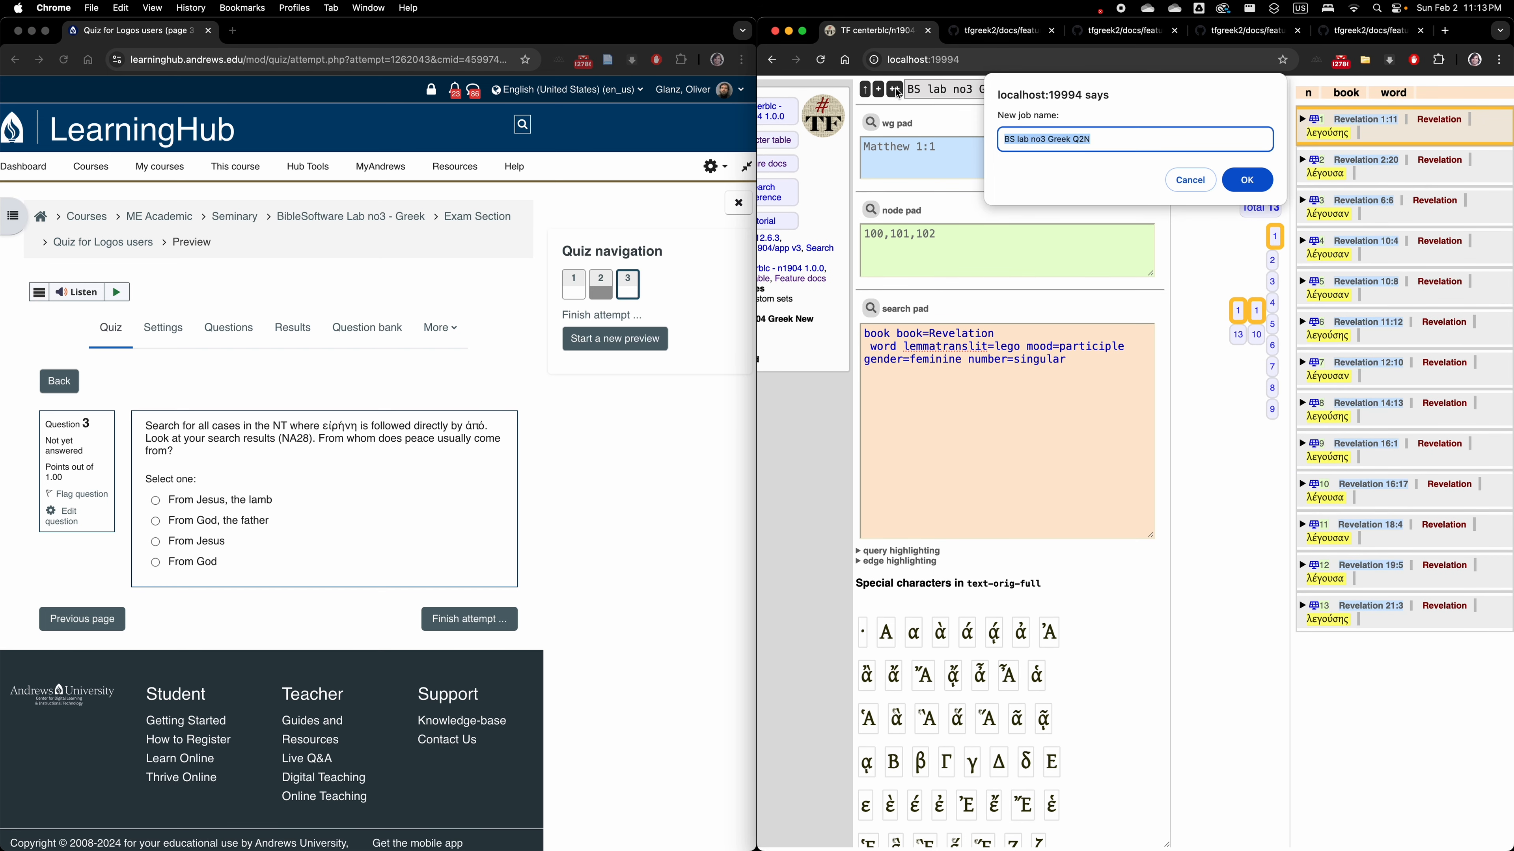
{"action": "left_click", "coordinate": [1108, 143]}
{"action": "type", "text": "N"}
{"action": "left_click", "coordinate": [1248, 182]}
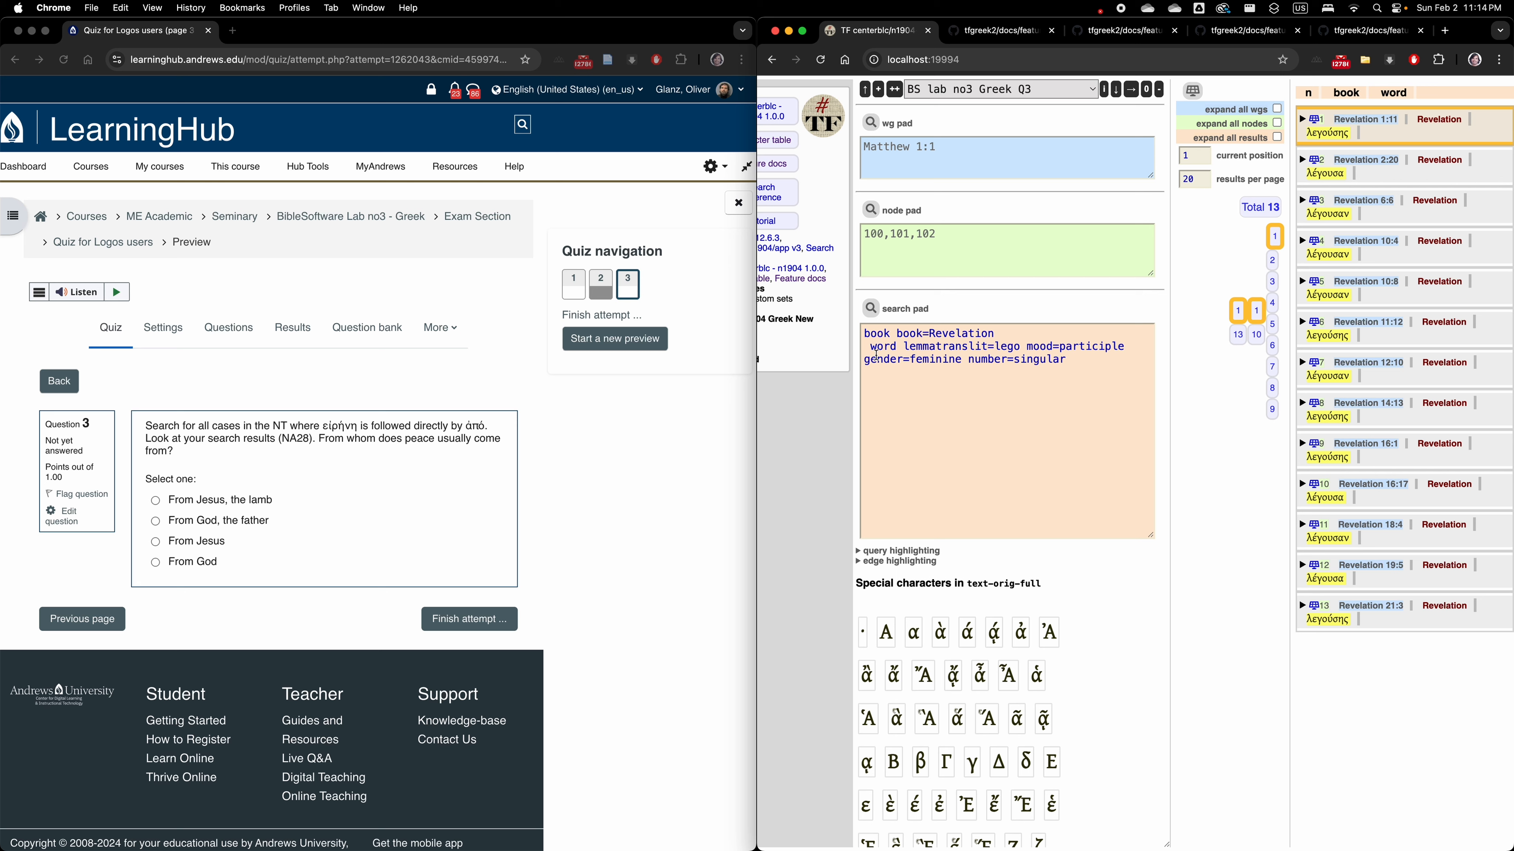
Replace the whole participle query in the search pad with "word lemmatranslit=eirene".
{"action": "left_click", "coordinate": [967, 374]}
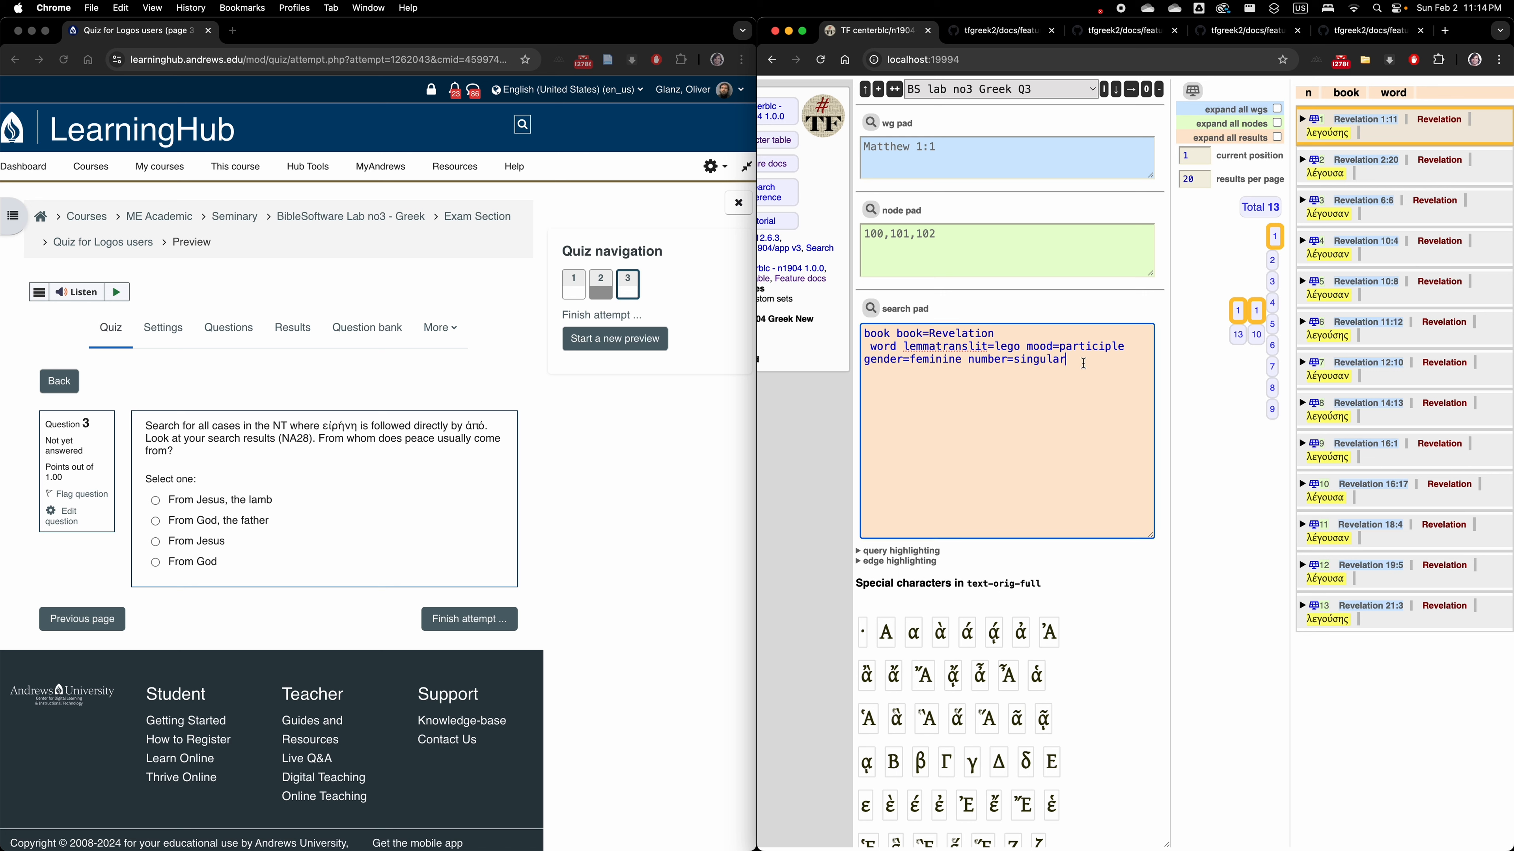
{"action": "left_click_drag", "start_coordinate": [1082, 369], "coordinate": [804, 343]}
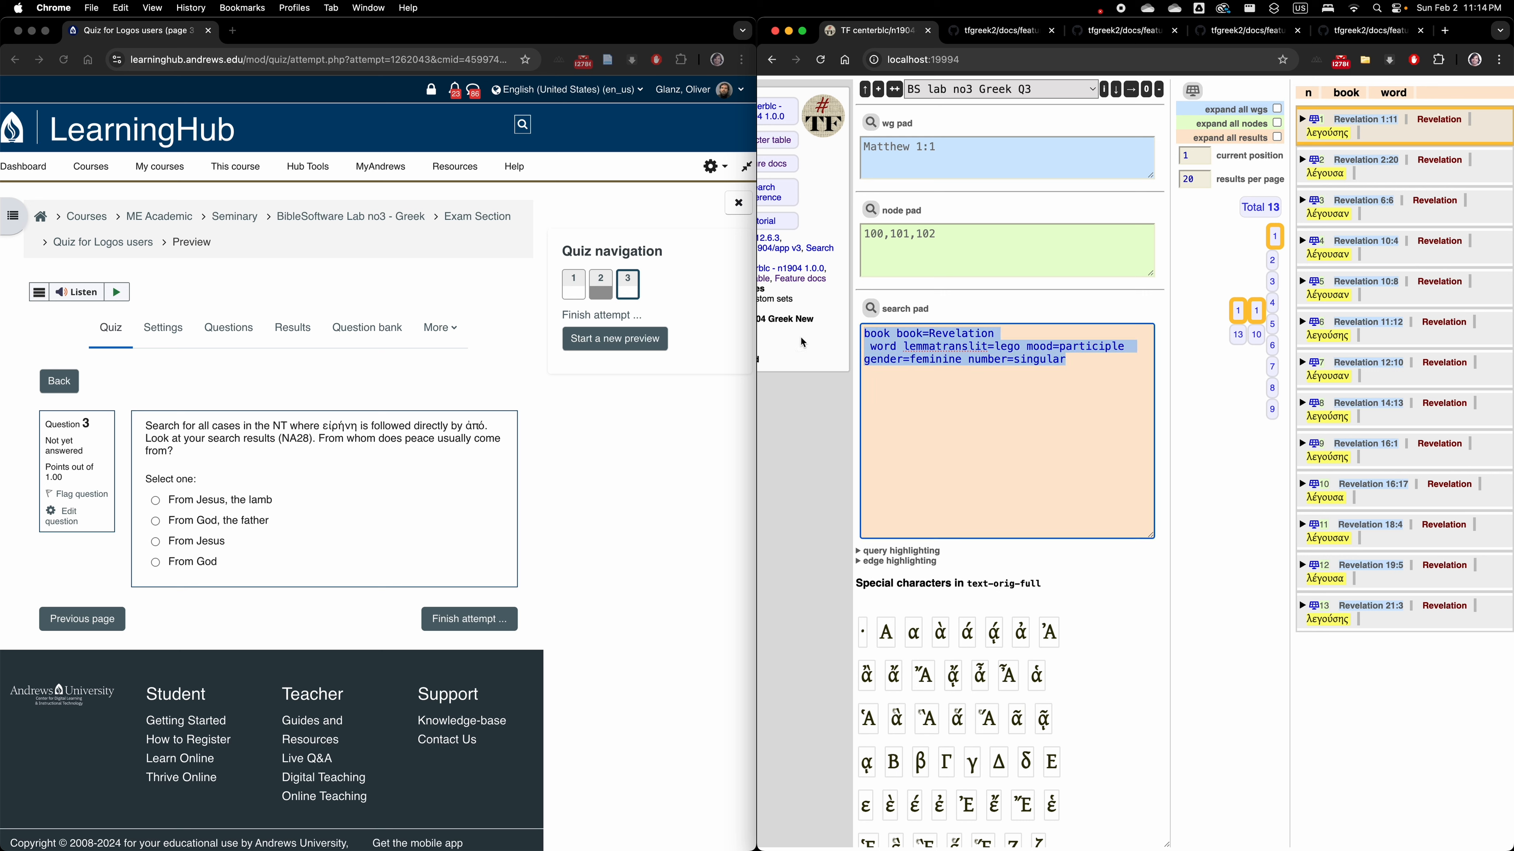
{"action": "type", "text": "word"}
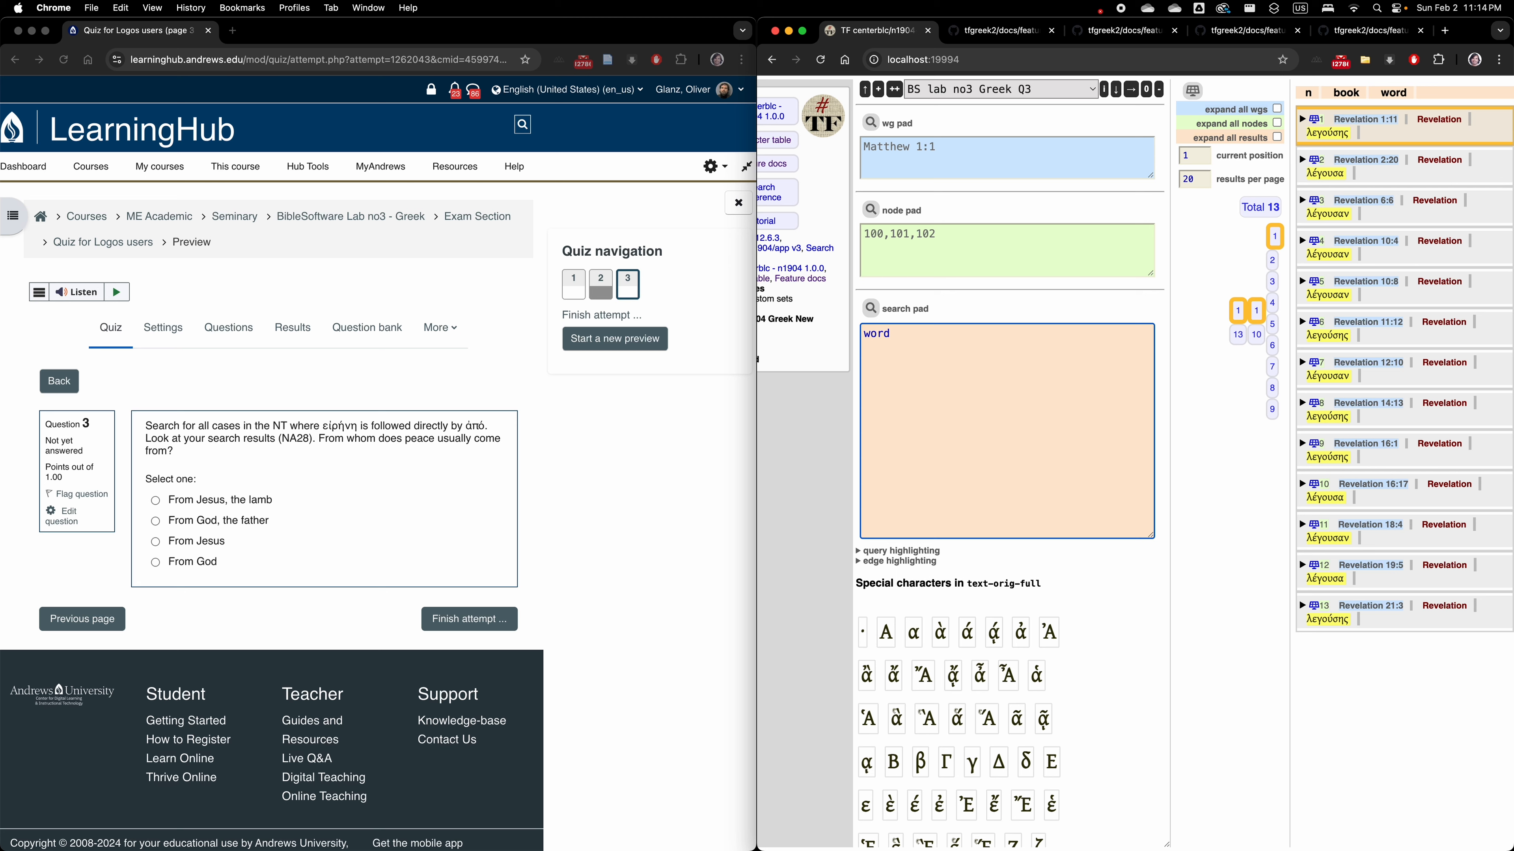
{"action": "type", "text": " lemmattranslit=eirene"}
Add a second query line reading "word lemmatranslit=apo".
{"action": "key", "text": "Return"}
{"action": "type", "text": "word"}
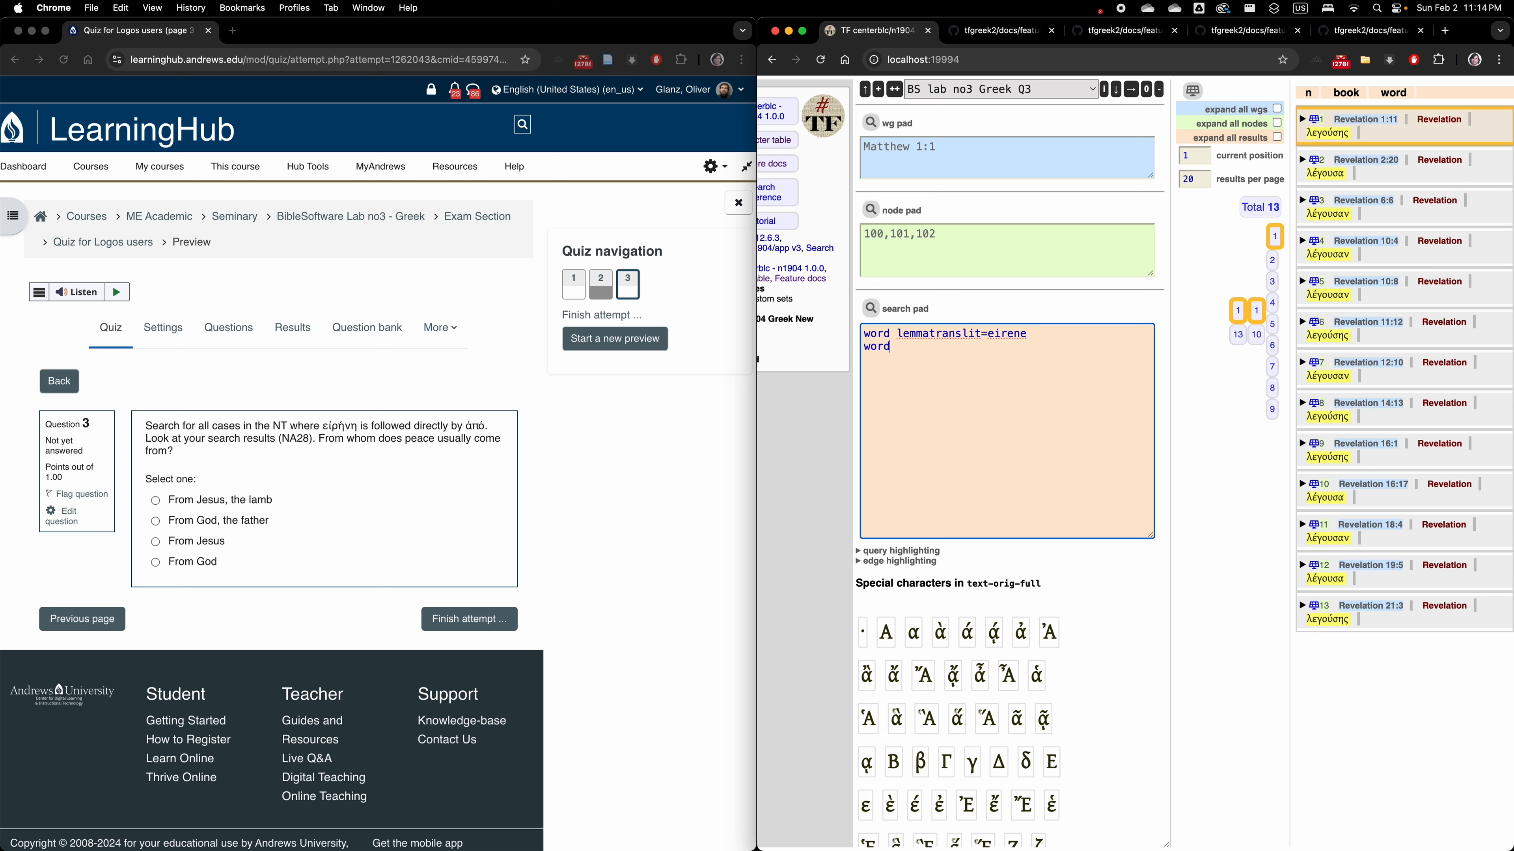
{"action": "type", "text": " lemmatranslit=apo"}
Label the two query lines by prefixing the eirene line with "w1:" and the apo line with "w2:".
{"action": "left_click_drag", "start_coordinate": [1012, 346], "coordinate": [1041, 356]}
{"action": "mouse_move", "coordinate": [866, 334]}
{"action": "left_mouse_down"}
{"action": "mouse_move", "coordinate": [1036, 334]}
{"action": "mouse_move", "coordinate": [849, 351]}
{"action": "left_mouse_up"}
{"action": "left_click", "coordinate": [865, 335]}
{"action": "type", "text": "w1:"}
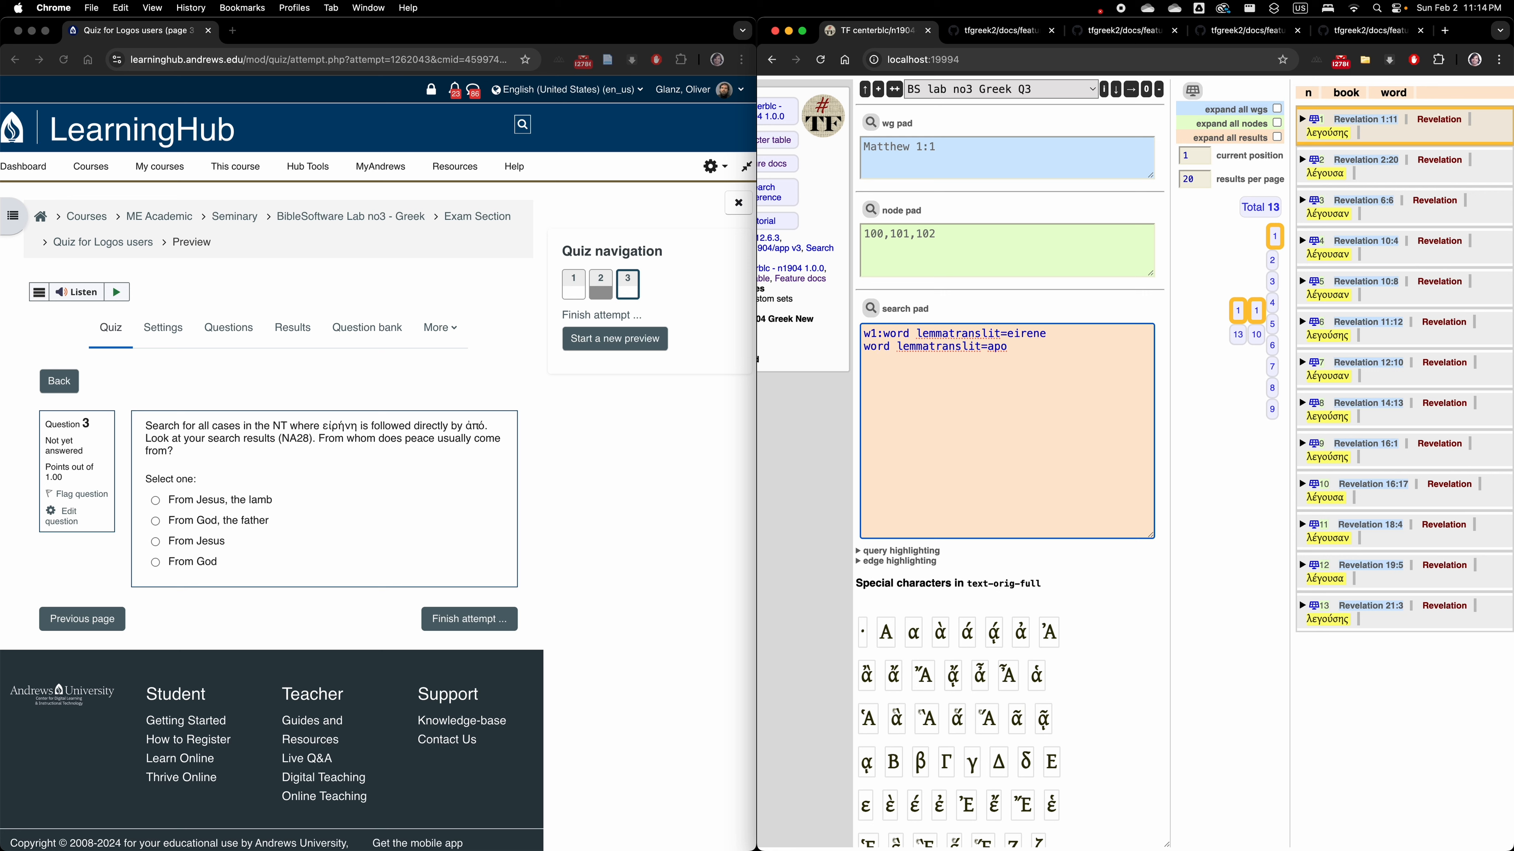
{"action": "type", "text": "w2:"}
Try A and W as alternative labels for the eirene line and restore the label w1.
{"action": "key", "text": "Up"}
{"action": "key", "text": "BackSpace"}
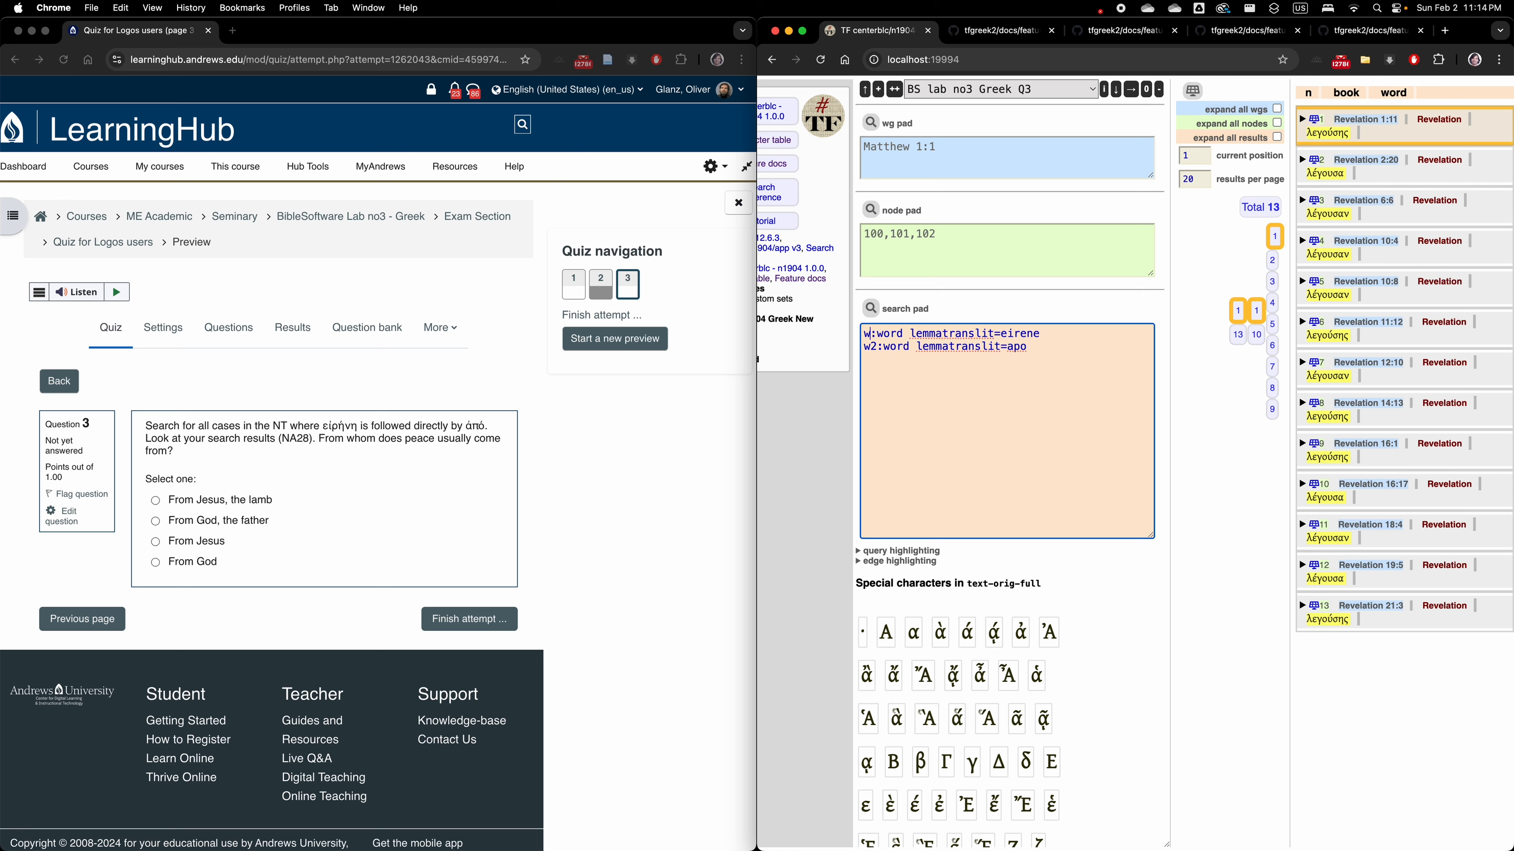
{"action": "key", "text": "BackSpace"}
{"action": "type", "text": "A"}
{"action": "key", "text": "BackSpace"}
{"action": "type", "text": "W"}
{"action": "key", "text": "BackSpace"}
{"action": "type", "text": "w1"}
Add the relation line "w1 < w2" below the two word lines, separated by a blank line.
{"action": "type", "text": "w1"}
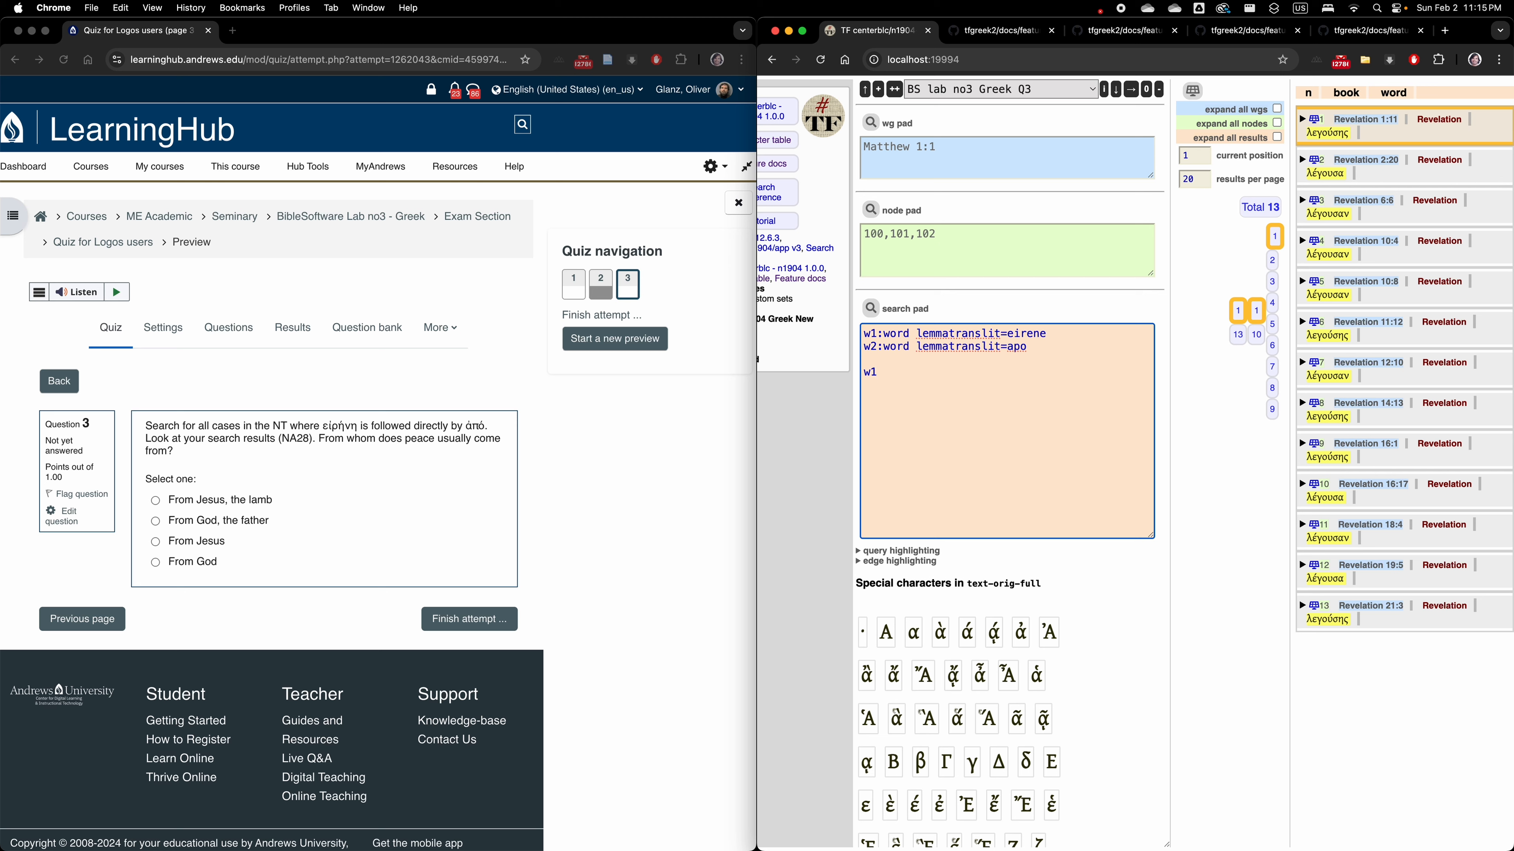
{"action": "type", "text": " ,"}
{"action": "type", "text": " w2"}
{"action": "key", "text": "Left"}
{"action": "key", "text": "Left"}
{"action": "key", "text": "Left"}
{"action": "key", "text": "BackSpace"}
{"action": "type", "text": "<"}
Check the question's "followed directly" wording and change the relation to "w1 <: w2" so the words must be adjacent.
{"action": "double_click", "coordinate": [887, 375]}
{"action": "double_click", "coordinate": [878, 372]}
{"action": "double_click", "coordinate": [887, 373]}
{"action": "double_click", "coordinate": [900, 373]}
{"action": "left_click", "coordinate": [390, 427]}
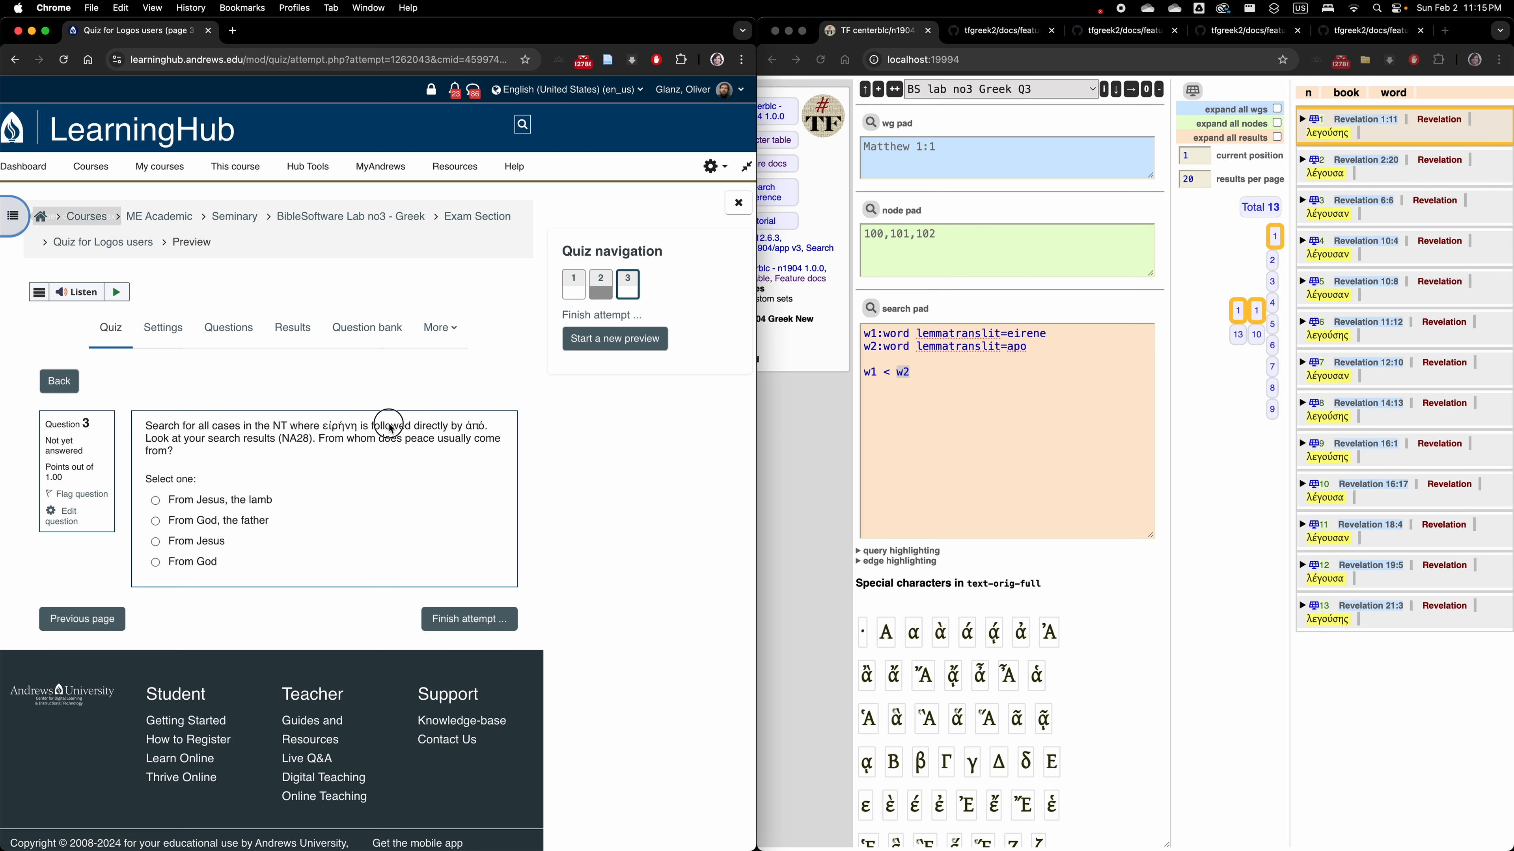
{"action": "left_click_drag", "start_coordinate": [374, 427], "coordinate": [448, 427]}
{"action": "left_click", "coordinate": [902, 374]}
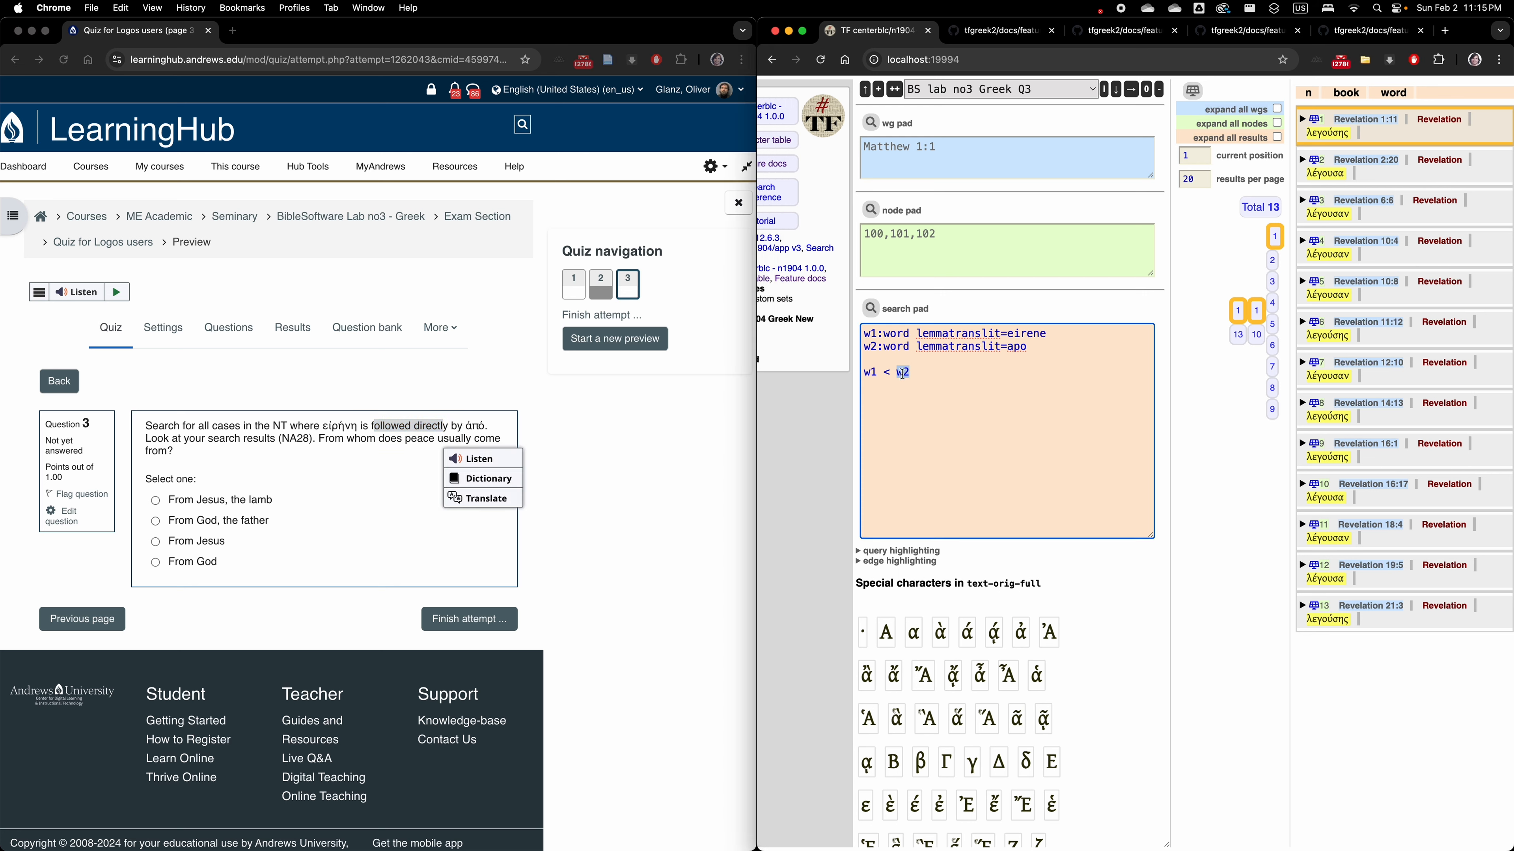
{"action": "left_click", "coordinate": [893, 372]}
{"action": "type", "text": ":"}
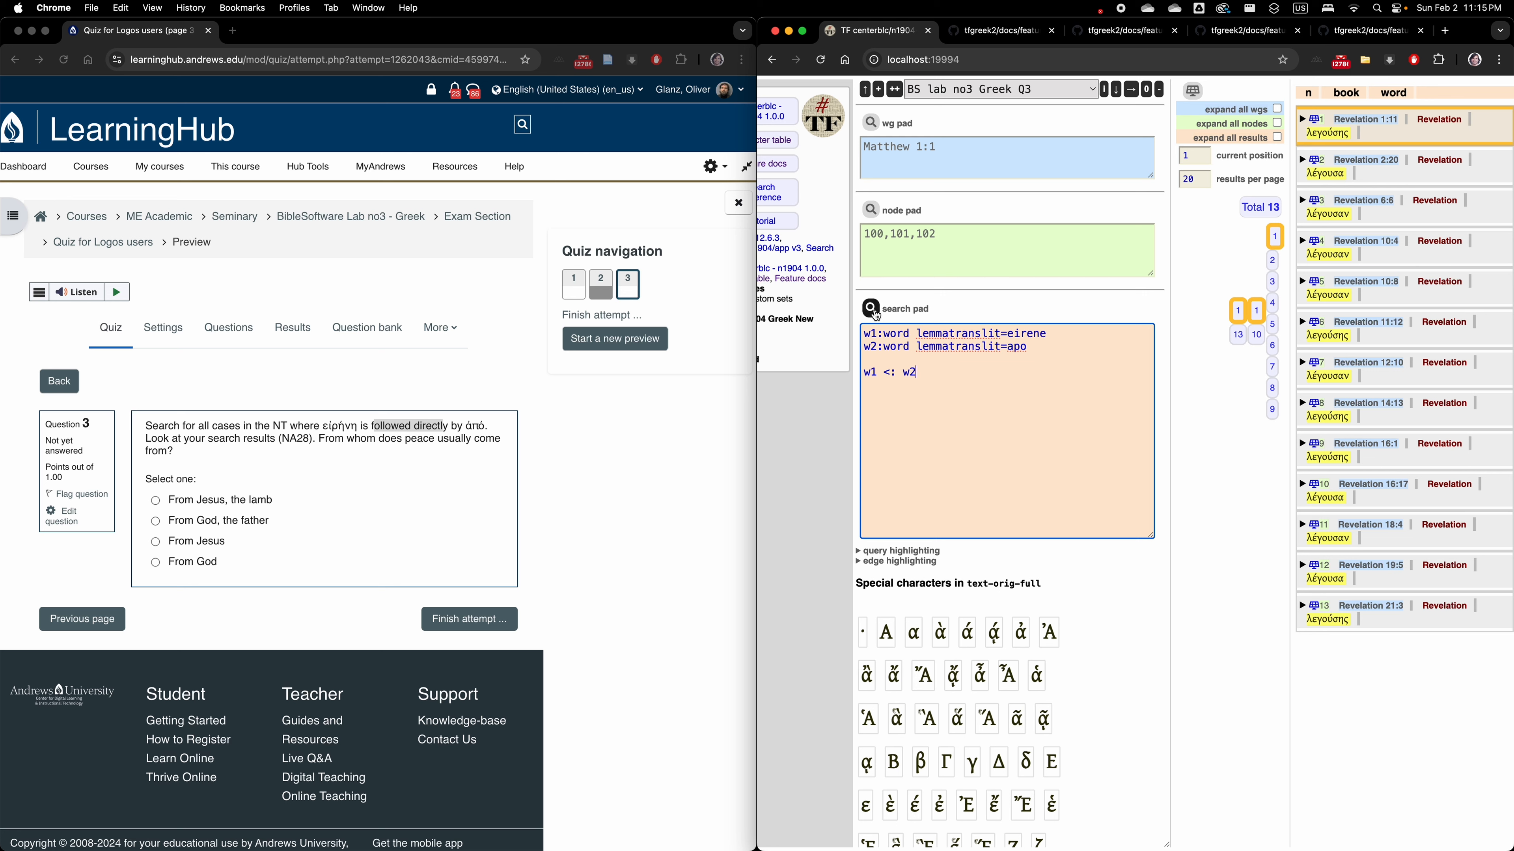
Run the query for eirene directly followed by apo.
{"action": "left_click", "coordinate": [876, 315]}
{"action": "left_click", "coordinate": [1028, 331]}
{"action": "type", "text": "e"}
{"action": "left_click", "coordinate": [875, 309]}
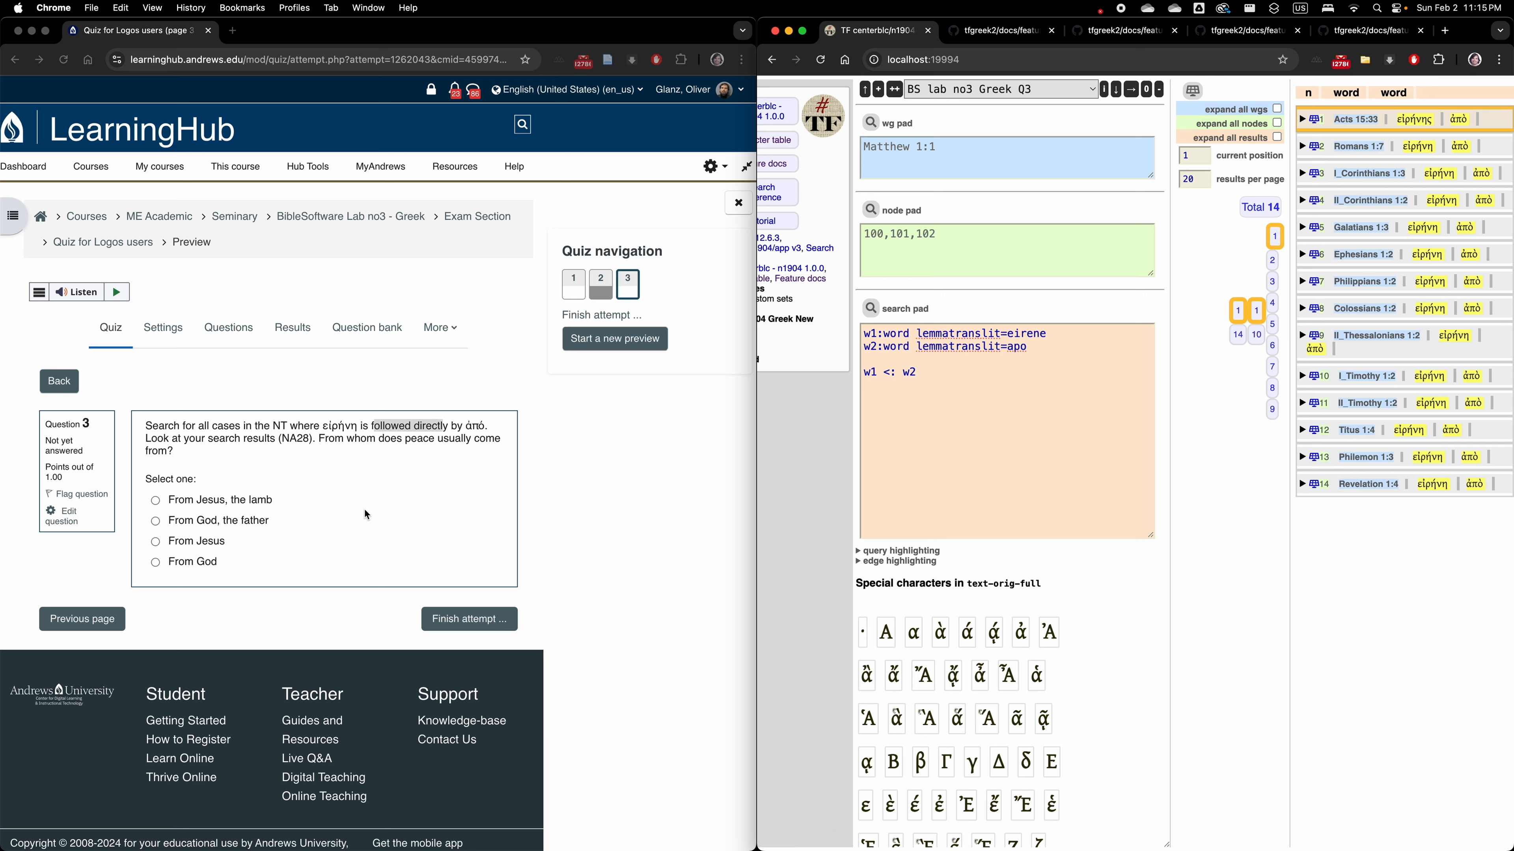
{"action": "left_click", "coordinate": [161, 440]}
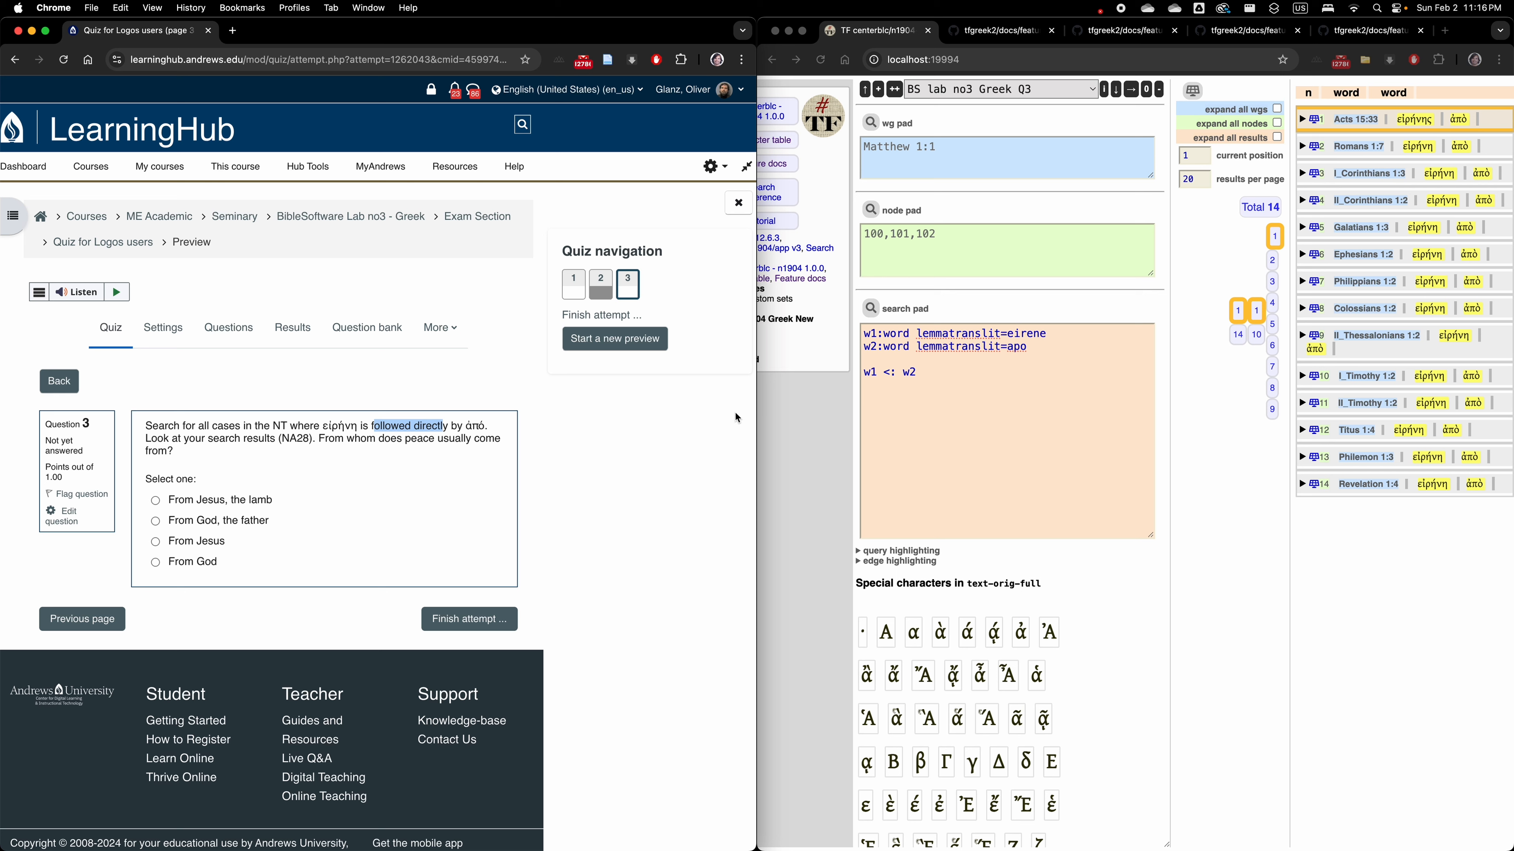
Read the Acts 15:33, Romans 1:7 and I Corinthians 1:3 results in their chapter context, returning to the results list each time.
{"action": "left_click", "coordinate": [1313, 122]}
{"action": "scroll", "coordinate": [1418, 757], "scroll_direction": "down", "scroll_amount": 3}
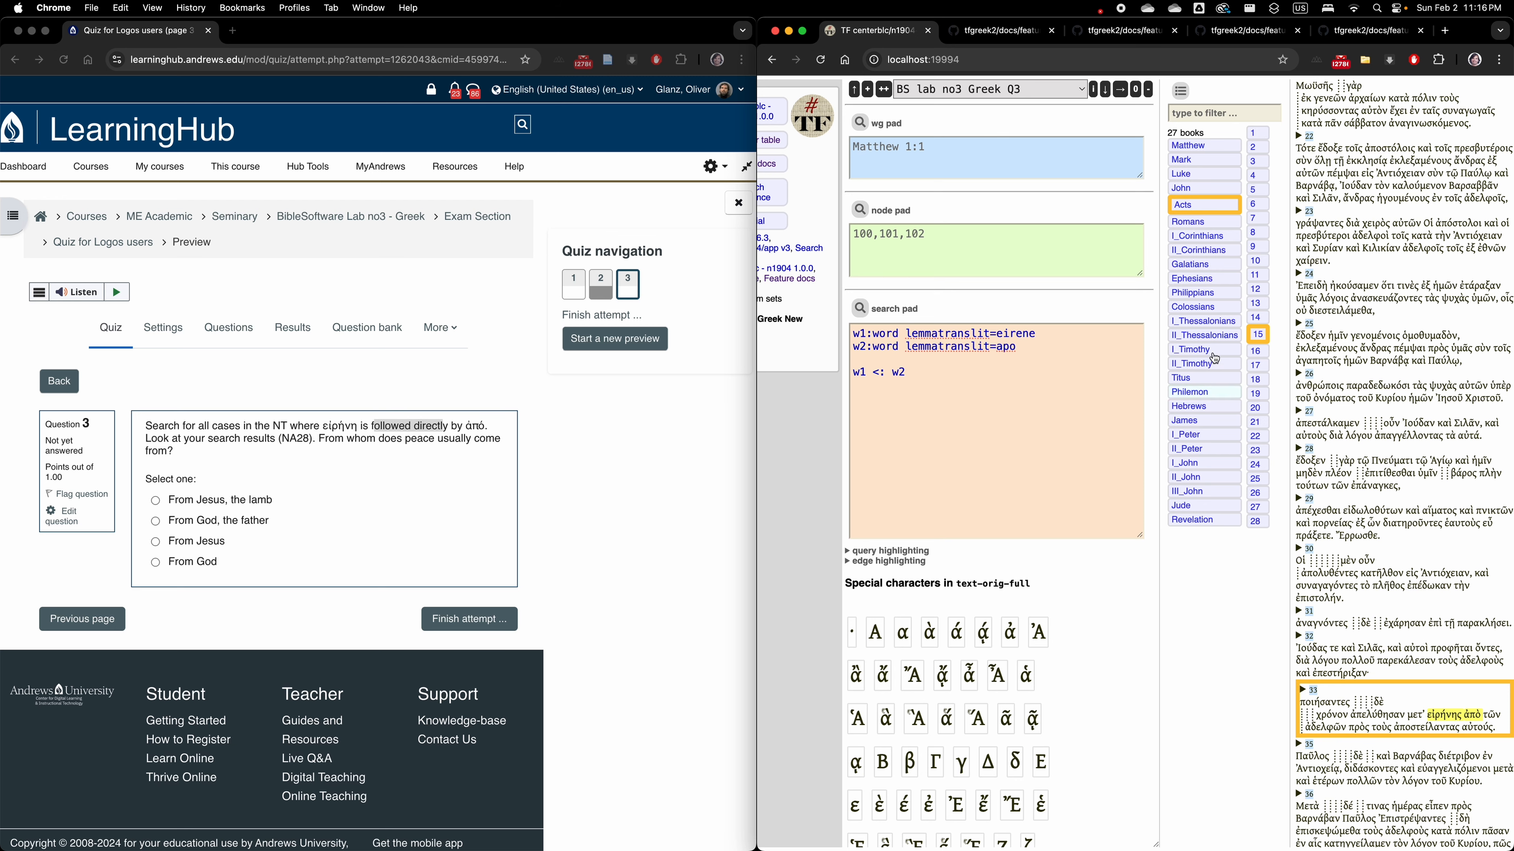
{"action": "left_click", "coordinate": [1180, 91]}
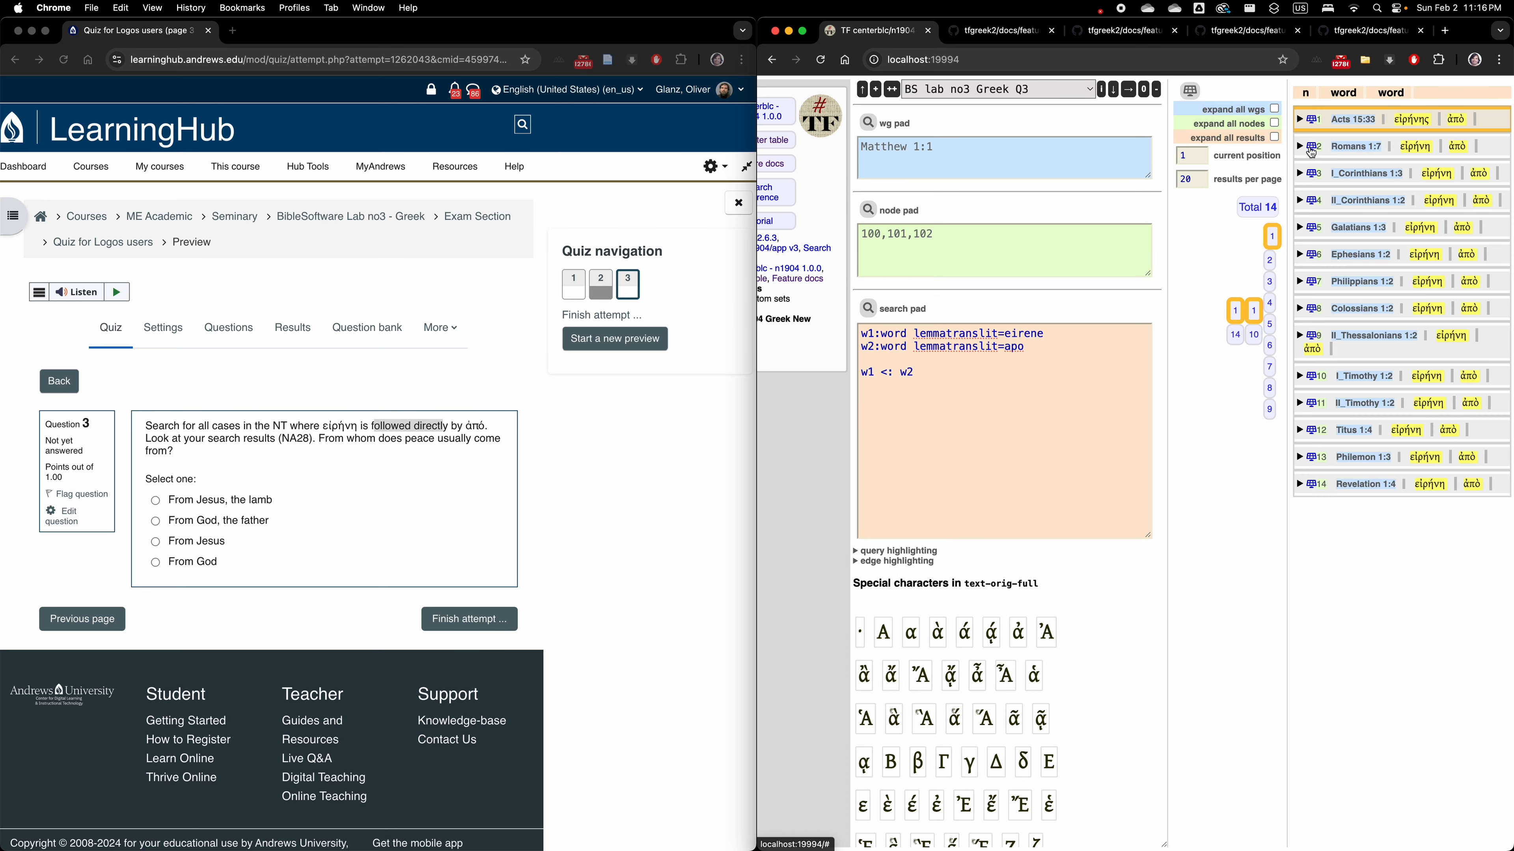
{"action": "left_click", "coordinate": [1311, 149]}
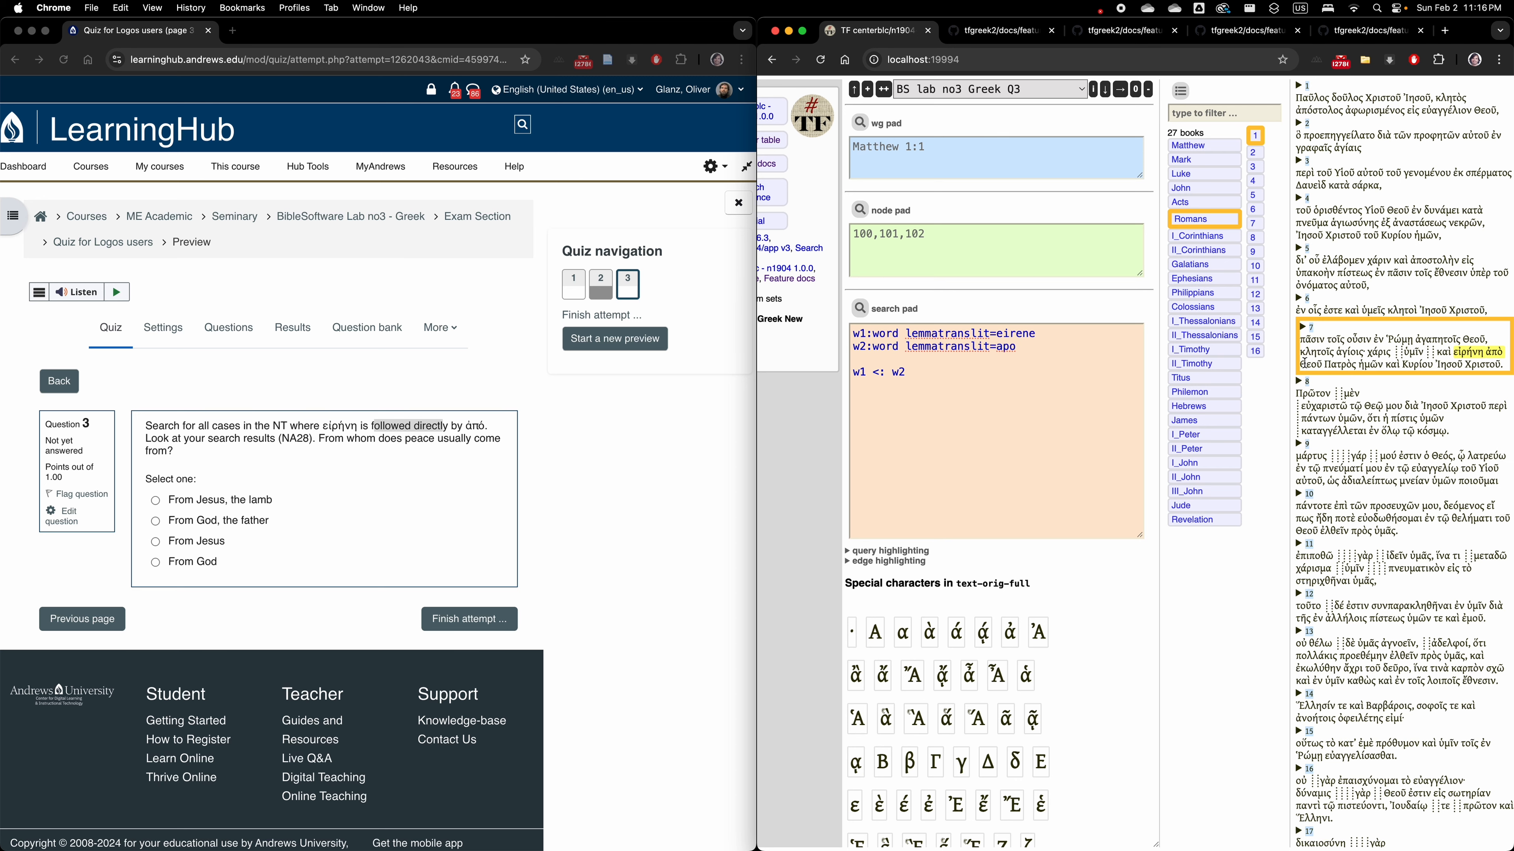
{"action": "left_click", "coordinate": [1180, 95]}
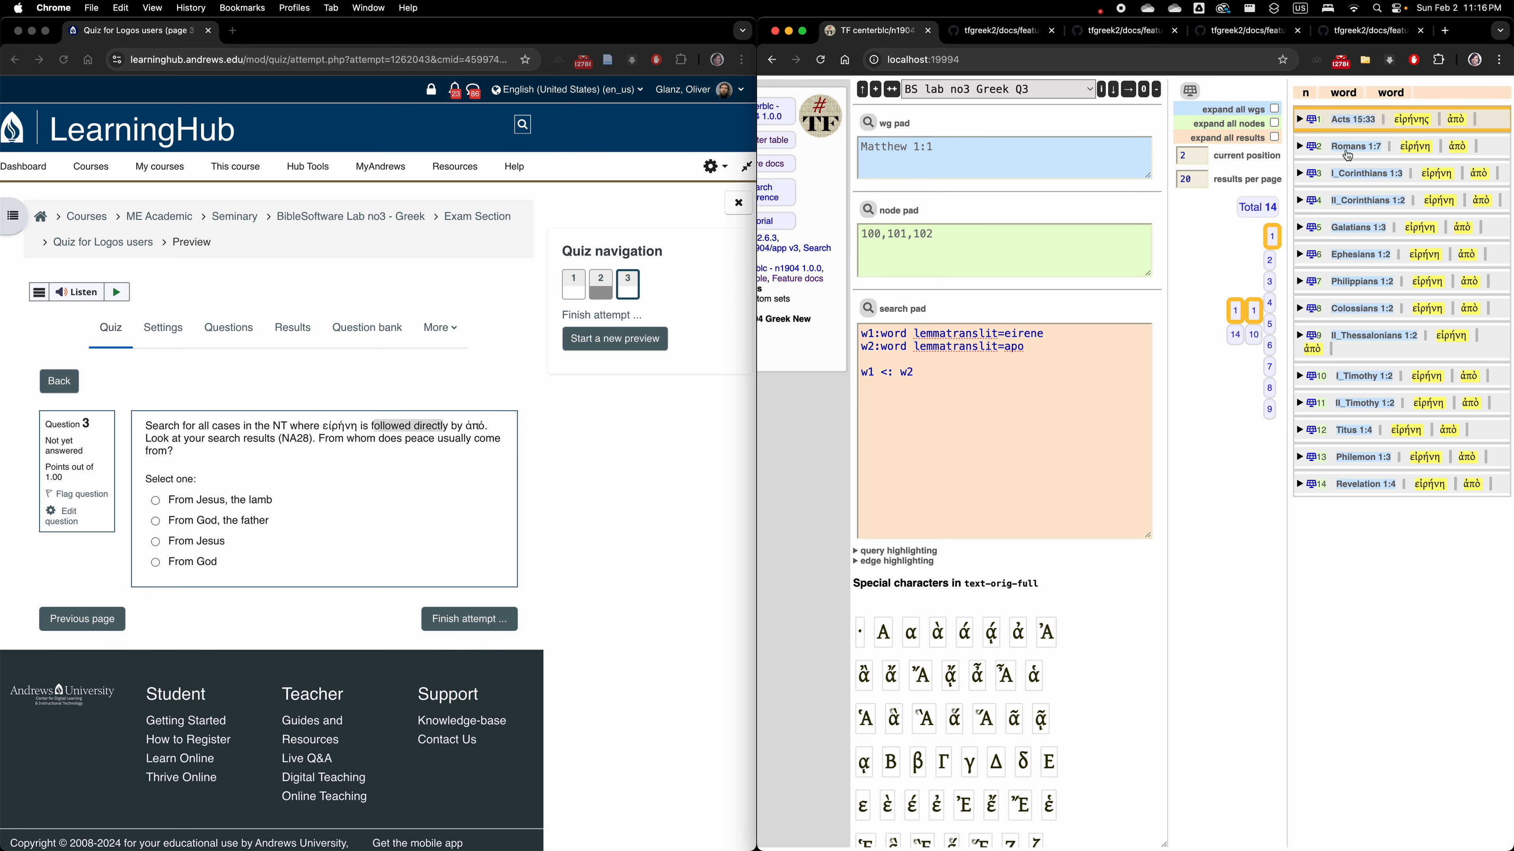
{"action": "left_click", "coordinate": [1310, 173]}
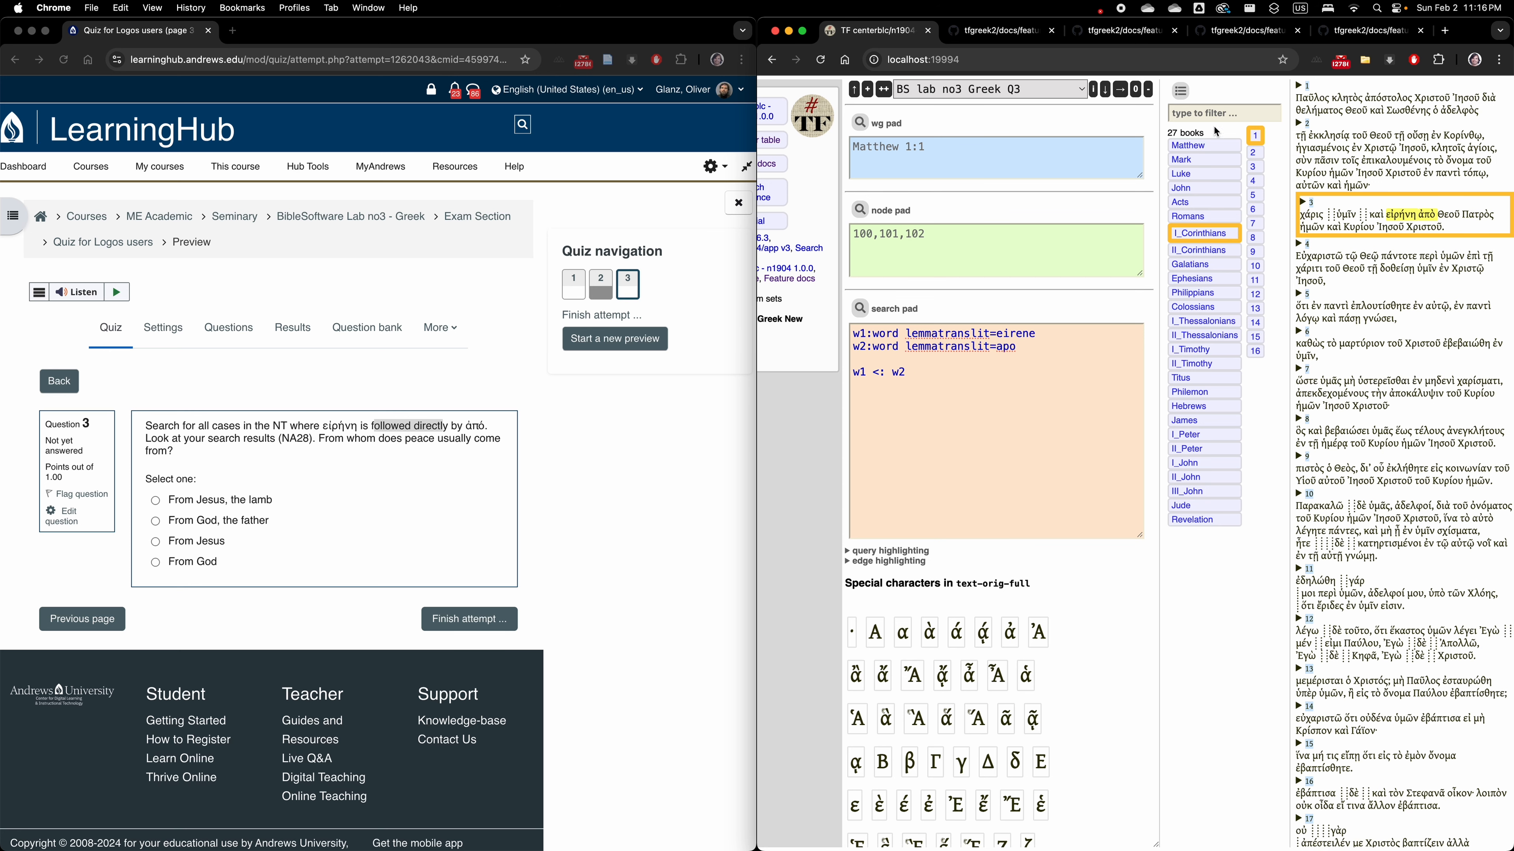
{"action": "left_click", "coordinate": [1178, 95]}
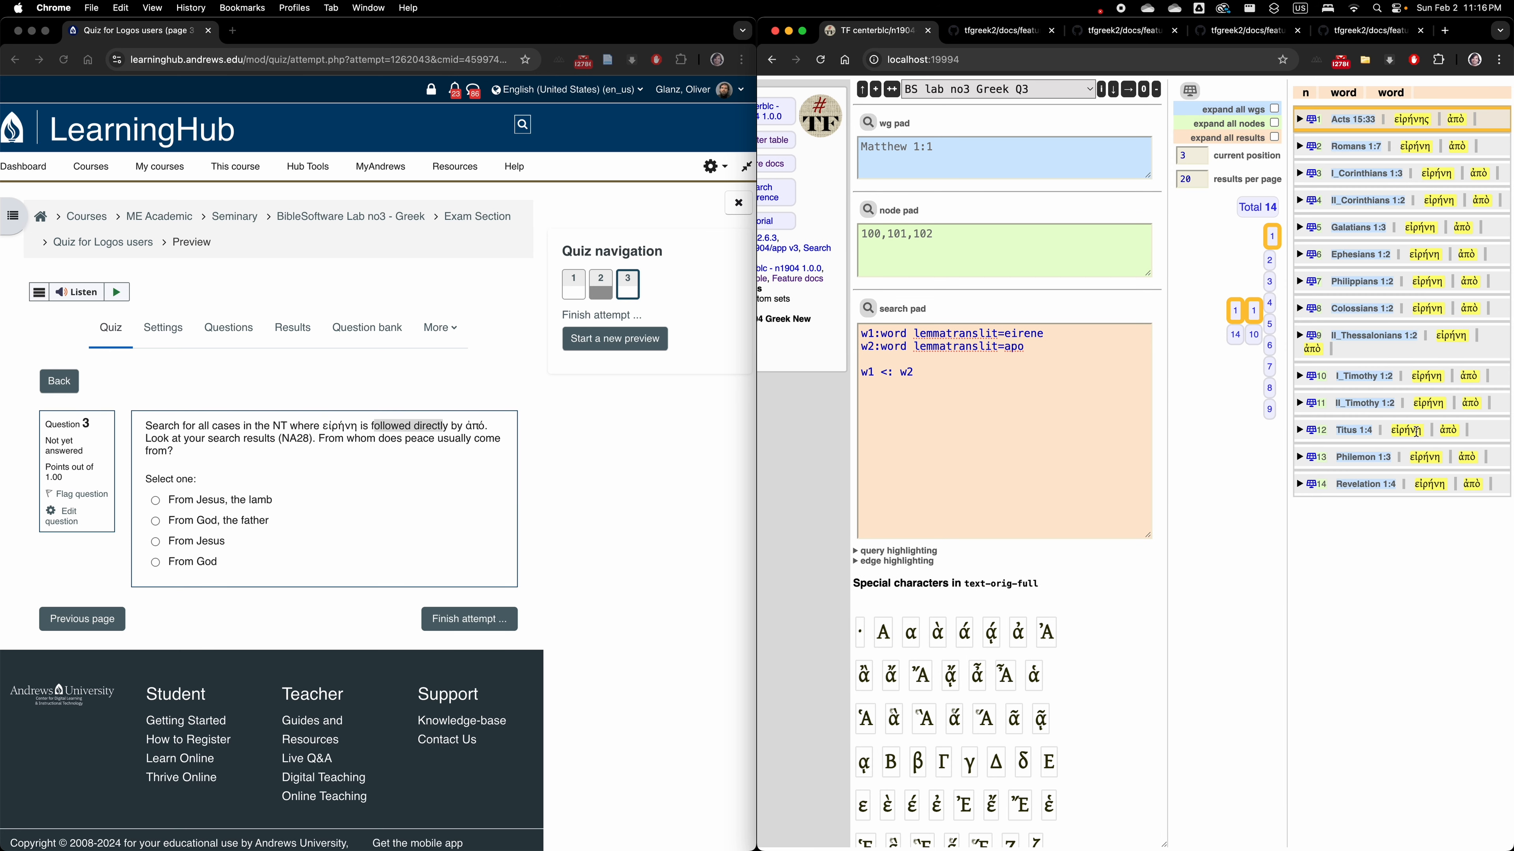
Add a third word line "w3:word lemma" below the apo line of the query.
{"action": "left_click", "coordinate": [1067, 348]}
{"action": "key", "text": "Return"}
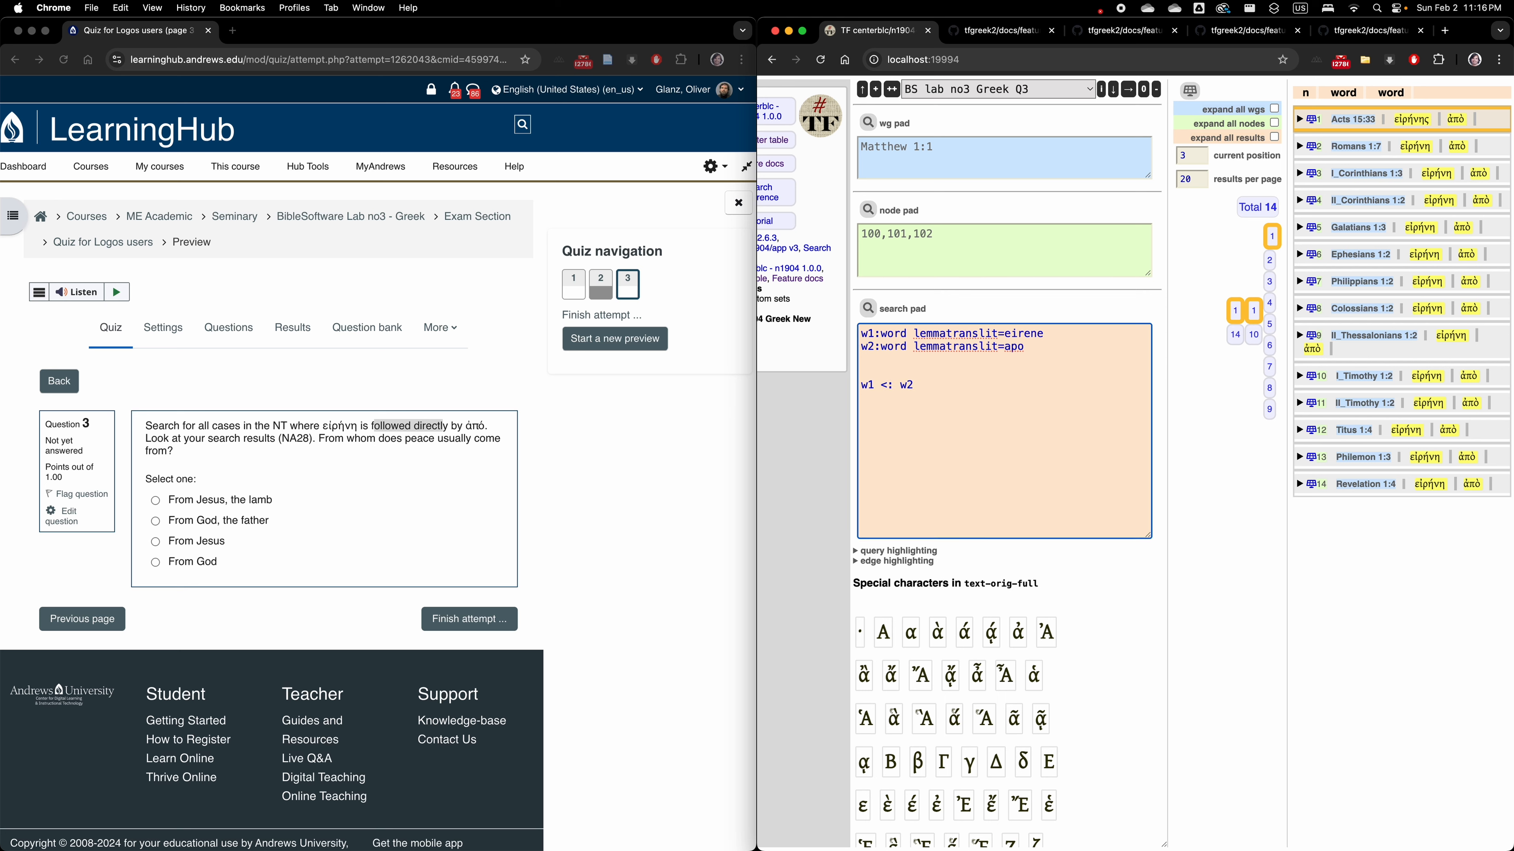
{"action": "type", "text": "w2:word lemma"}
{"action": "key", "text": "BackSpace"}
{"action": "type", "text": "3"}
Duplicate the relation line, change the copy to "w2 <: w3", and run the extended query.
{"action": "left_click_drag", "start_coordinate": [991, 386], "coordinate": [853, 388]}
{"action": "key", "text": "super+c"}
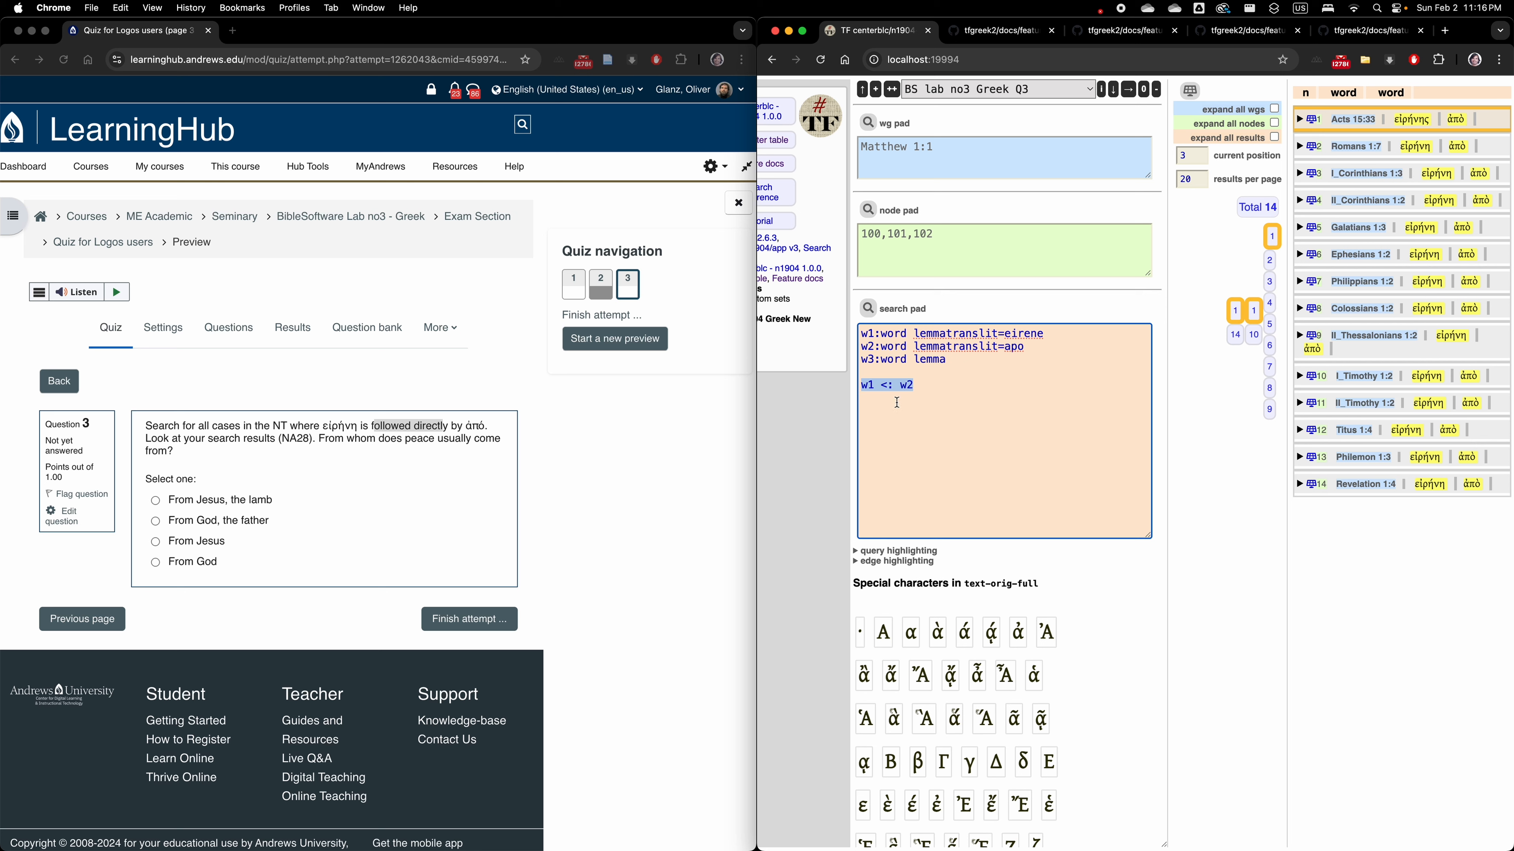
{"action": "key", "text": "Right"}
{"action": "key", "text": "Return"}
{"action": "key", "text": "super+v"}
{"action": "key", "text": "BackSpace"}
{"action": "type", "text": "3"}
{"action": "key", "text": "Left"}
{"action": "key", "text": "Left"}
{"action": "key", "text": "BackSpace"}
{"action": "type", "text": "2"}
{"action": "left_click", "coordinate": [869, 309]}
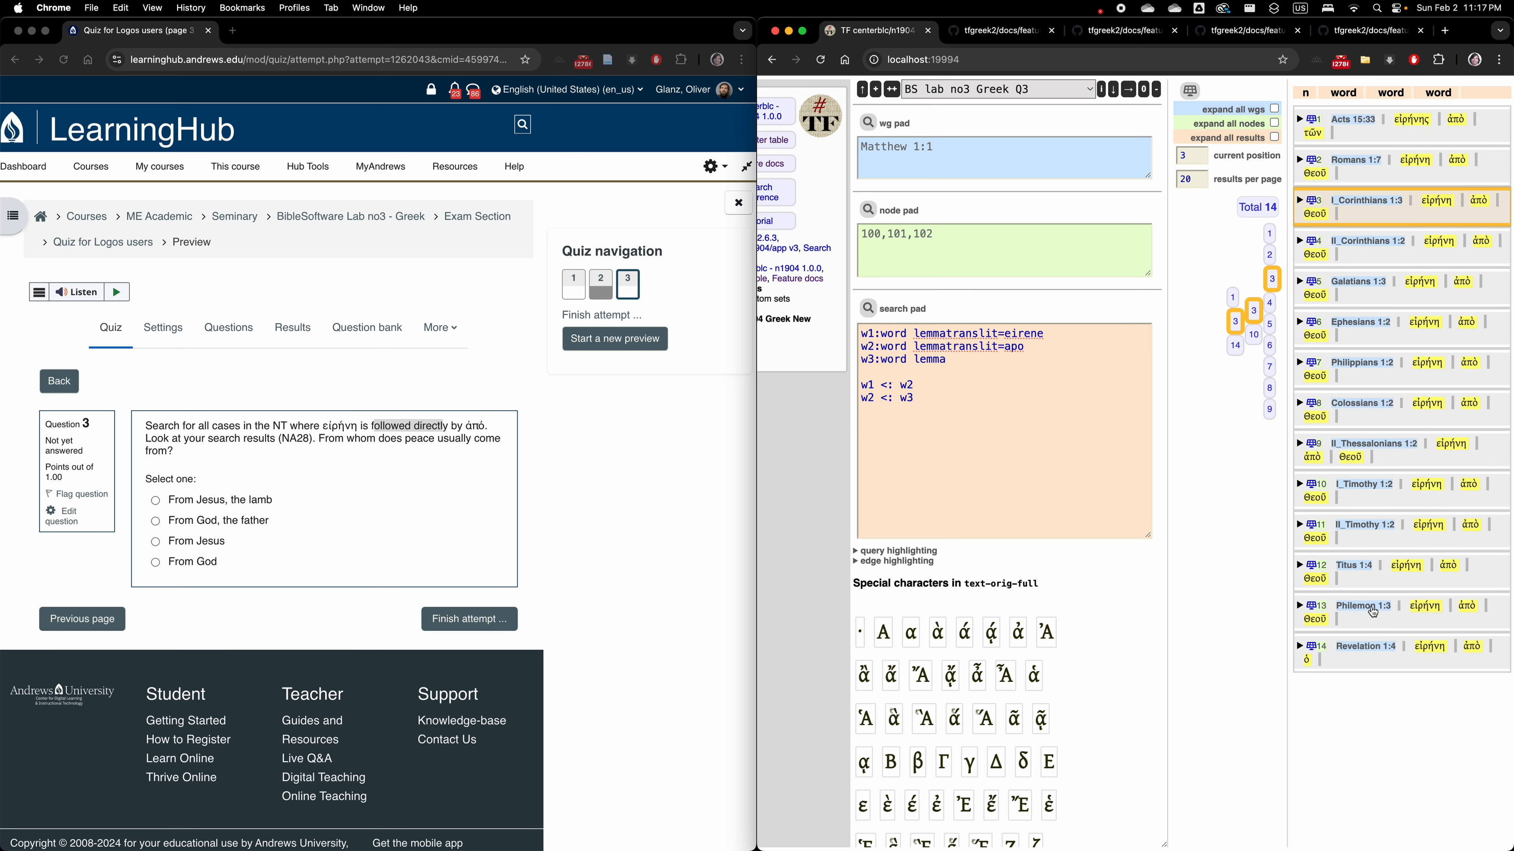
Answer quiz question 3 with "From God".
{"action": "left_click", "coordinate": [162, 564]}
{"action": "left_click", "coordinate": [159, 564]}
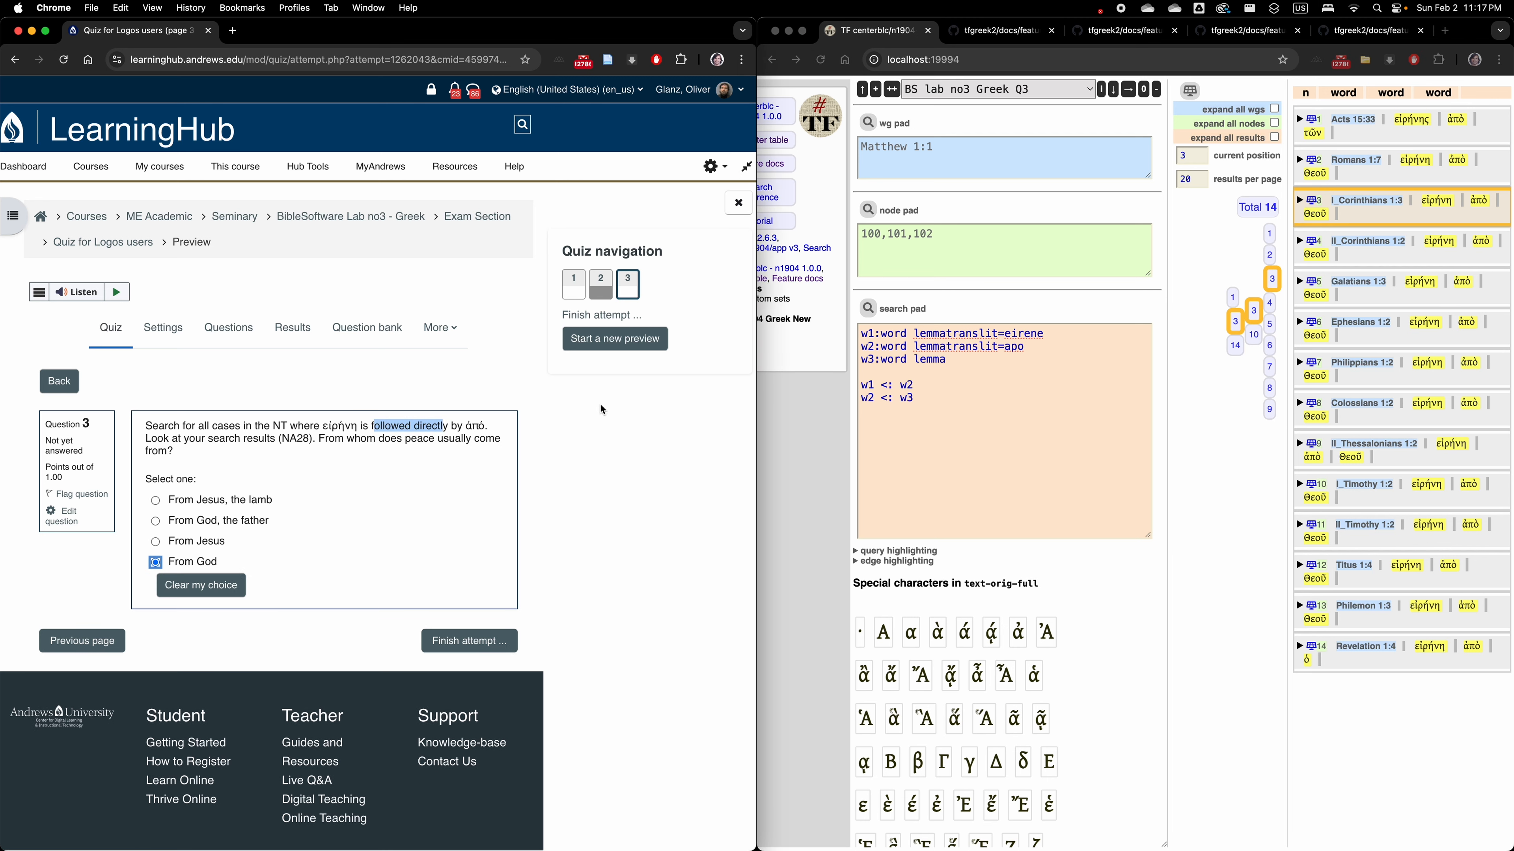
Add a fourth word line "w4:word lemma" below the w3 line of the query.
{"action": "left_click", "coordinate": [962, 359]}
{"action": "left_click", "coordinate": [962, 359]}
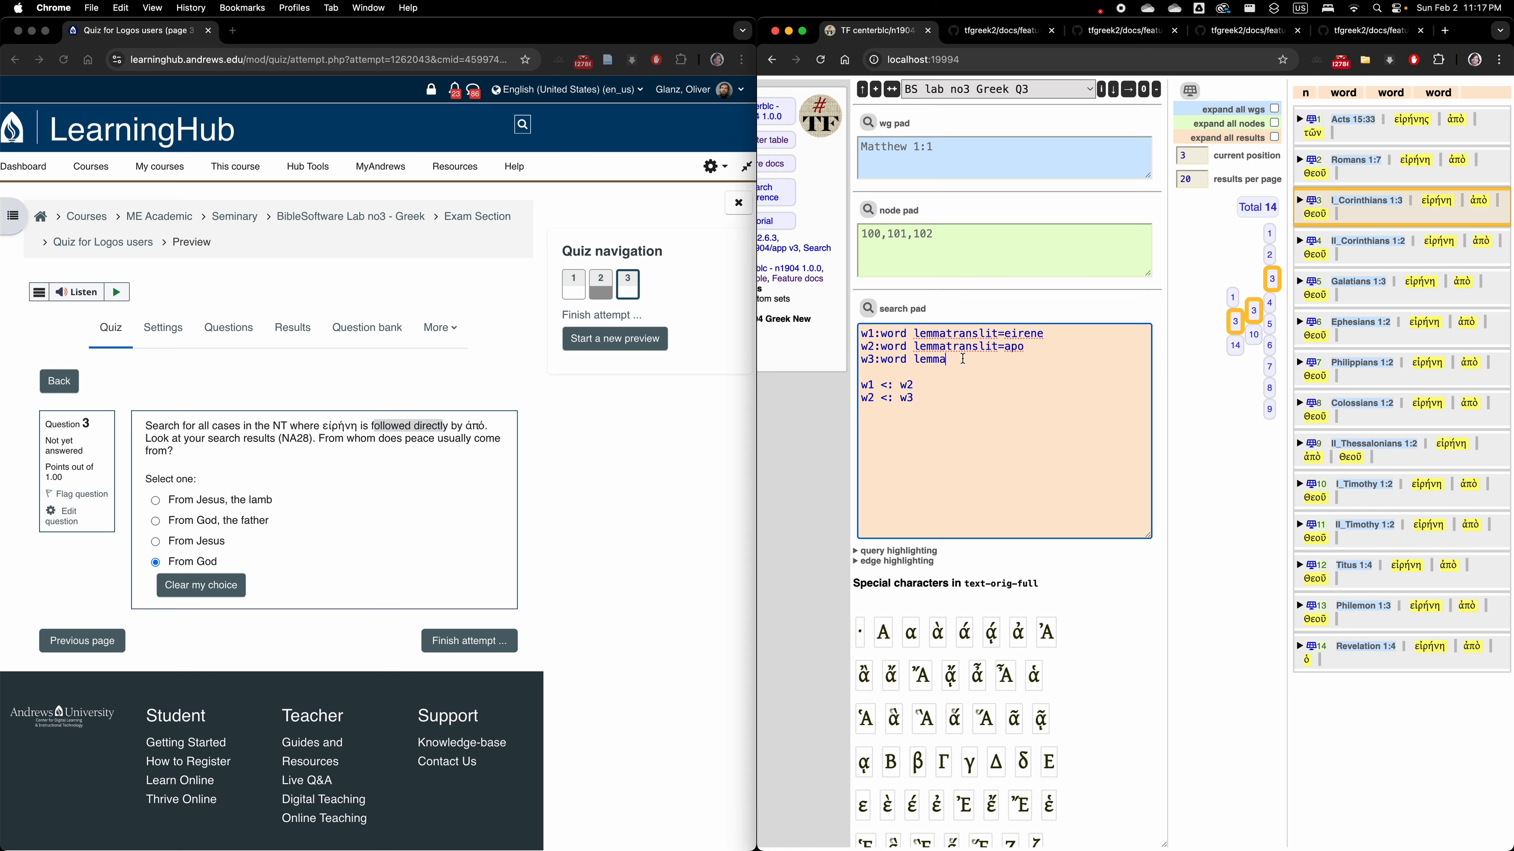
{"action": "key", "text": "Return"}
{"action": "type", "text": "w4:word lemma"}
Duplicate the "w2 <: w3" relation line, change the copy to "w3 <: w4", and run the extended query.
{"action": "left_click_drag", "start_coordinate": [916, 412], "coordinate": [854, 420]}
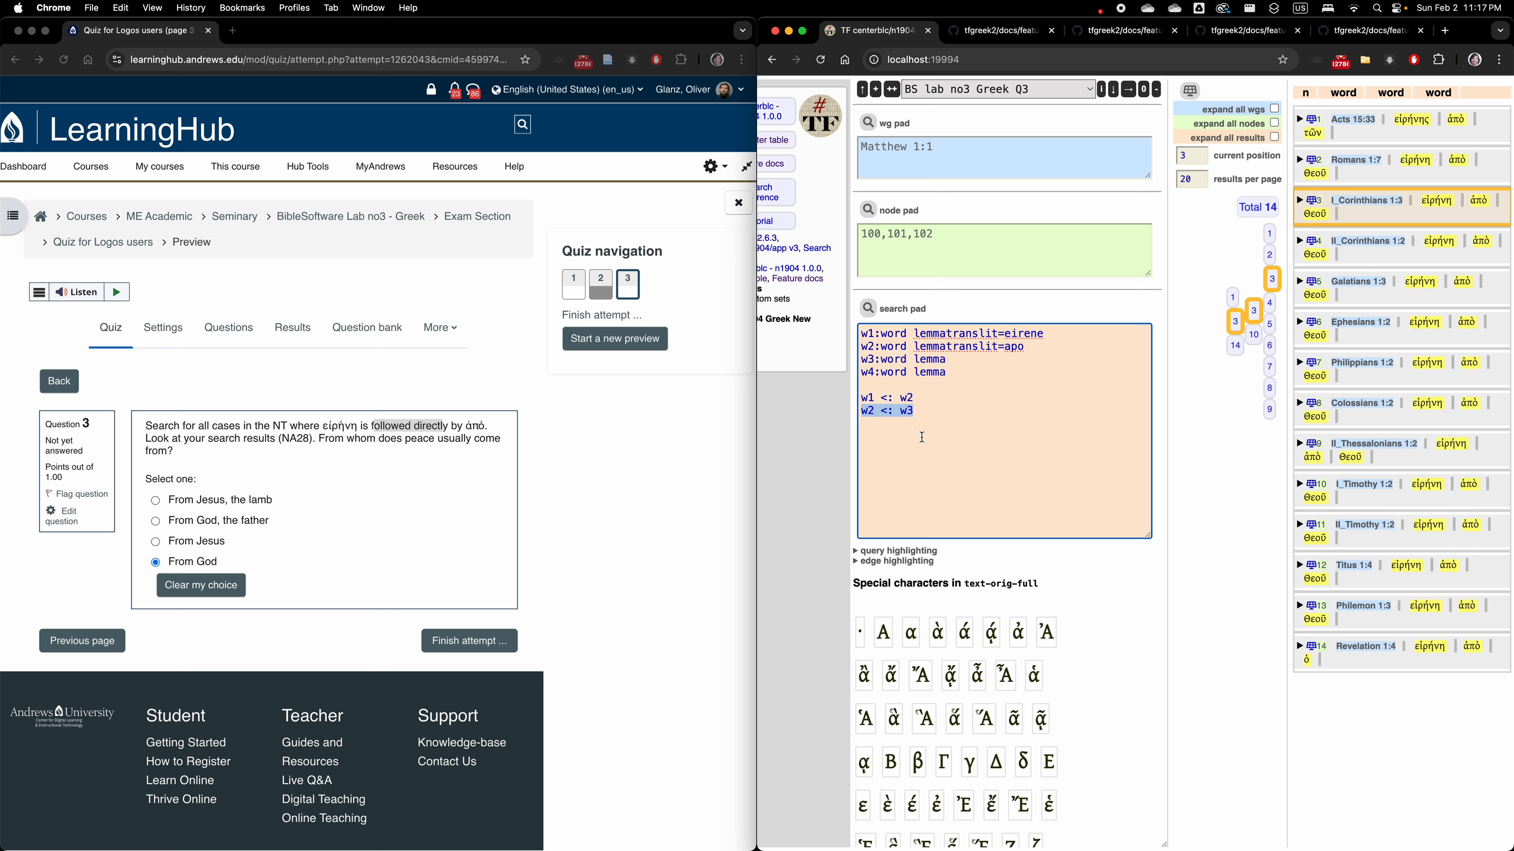
{"action": "key", "text": "Right"}
{"action": "key", "text": "Return"}
{"action": "type", "text": "w2 <: w3"}
{"action": "key", "text": "BackSpace"}
{"action": "type", "text": "4"}
{"action": "left_click", "coordinate": [867, 308]}
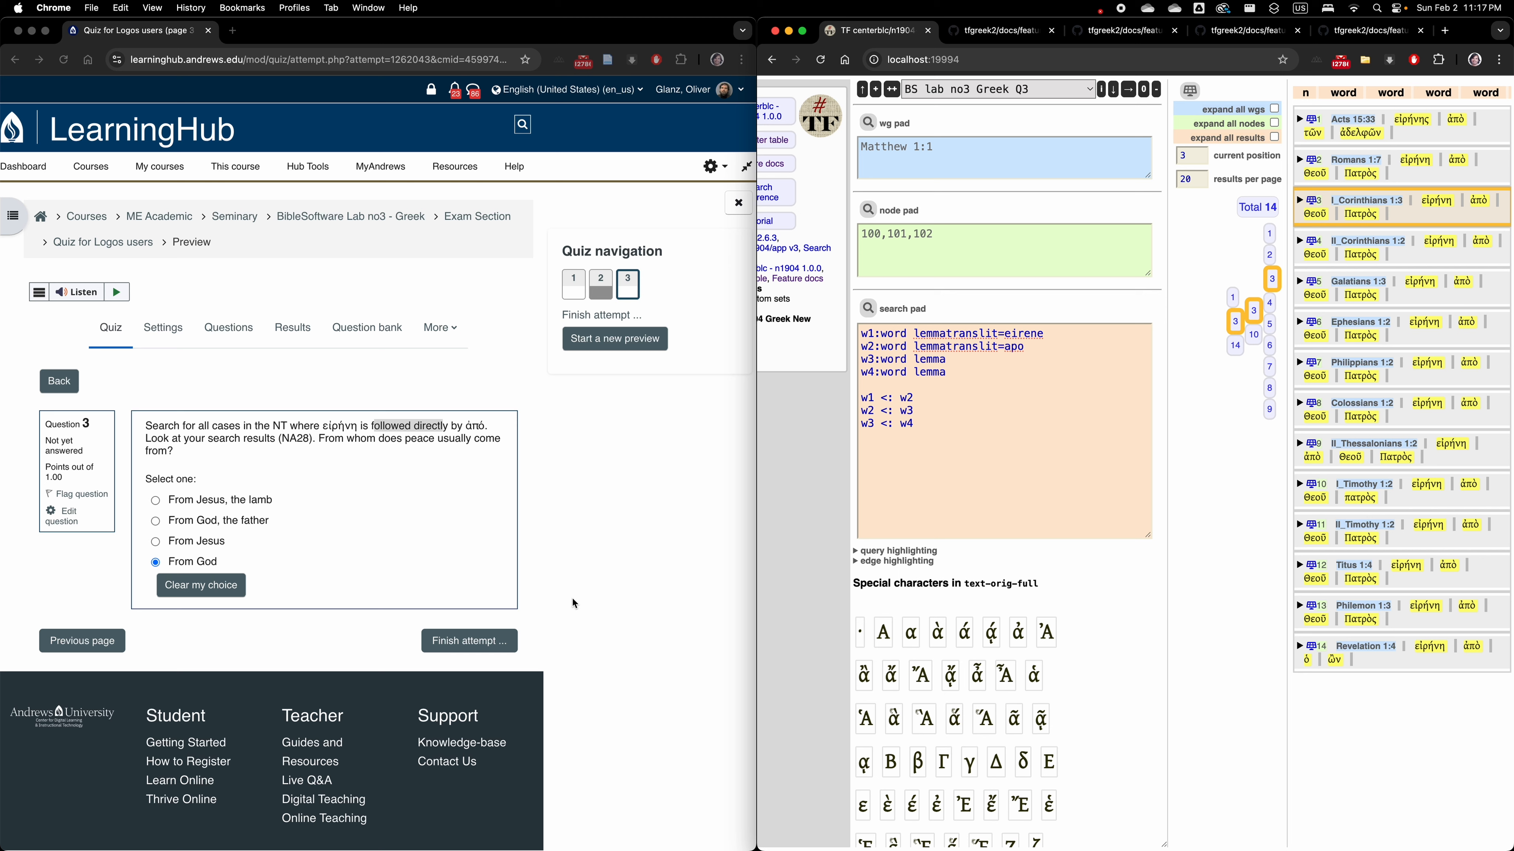
Change the answer to quiz question 3 to "From God, the father".
{"action": "left_click", "coordinate": [159, 527]}
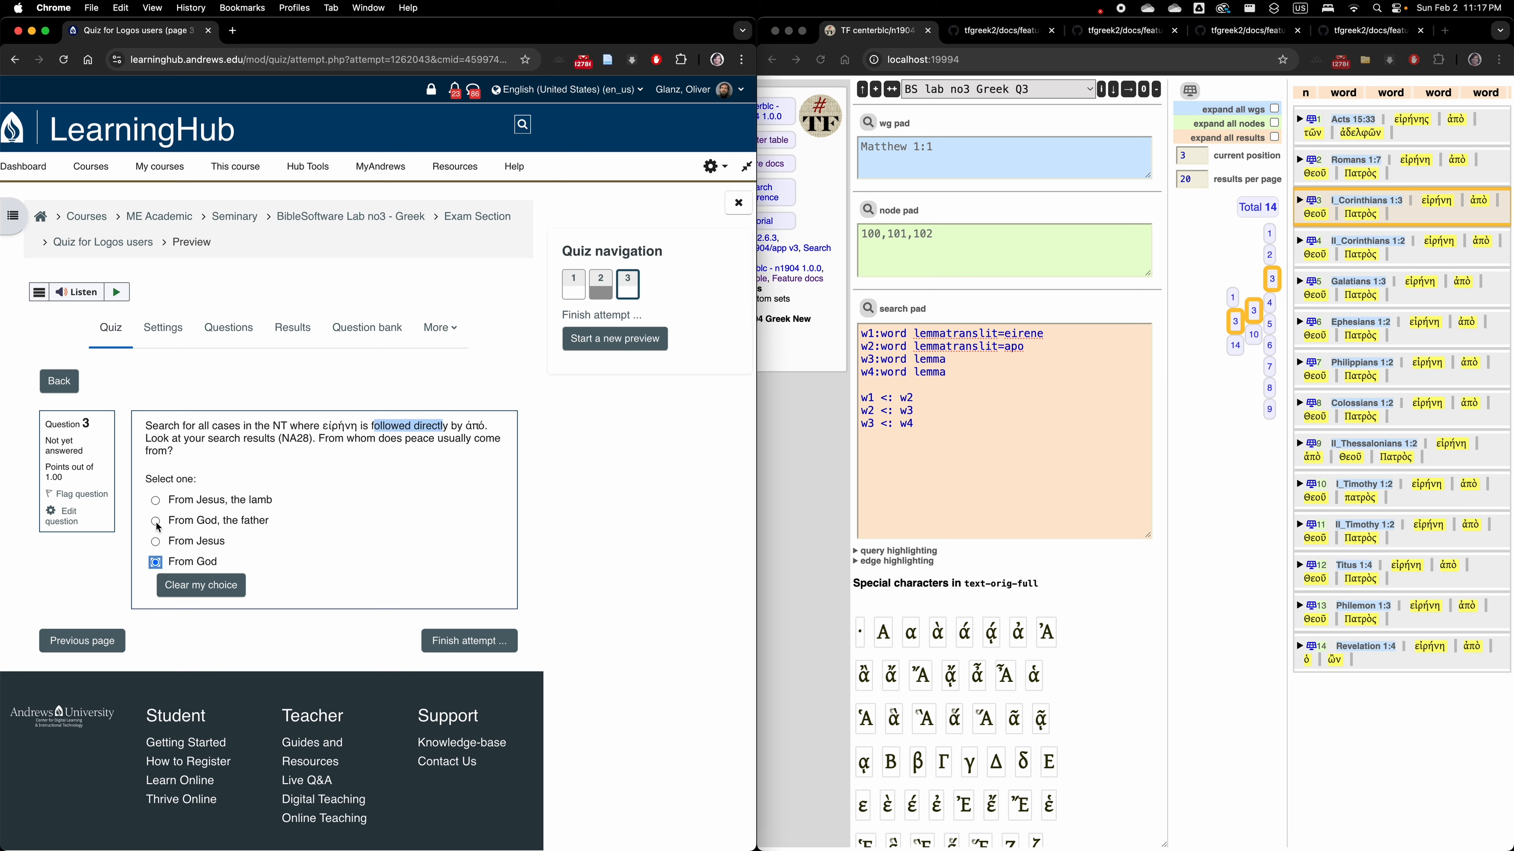
{"action": "left_click", "coordinate": [156, 522]}
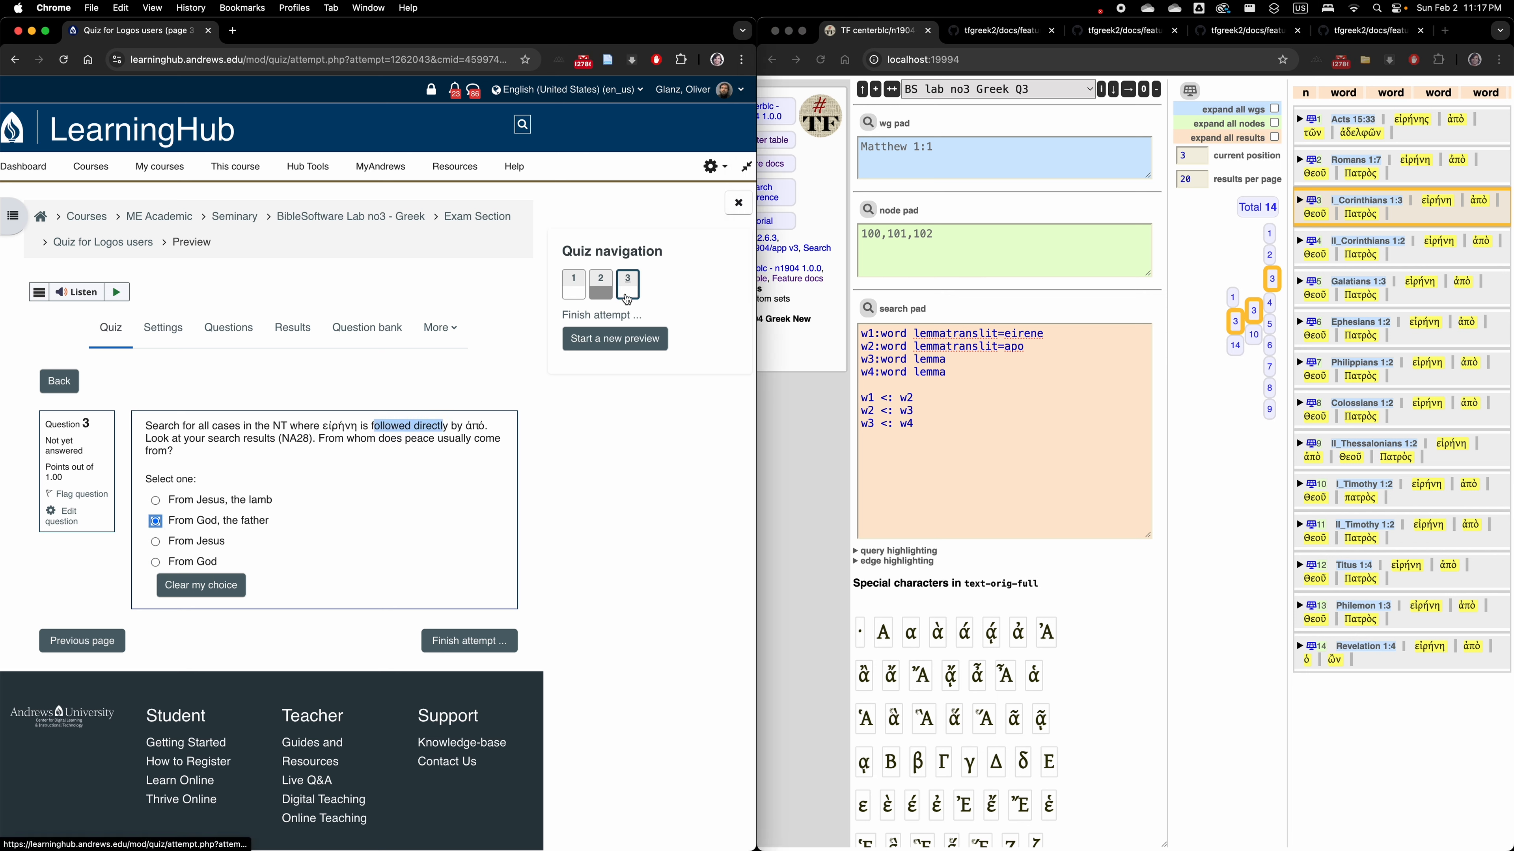
Load the saved job "BS lab no3 Greek Q1" to review its query and results.
{"action": "left_click", "coordinate": [966, 95]}
{"action": "left_click", "coordinate": [965, 94]}
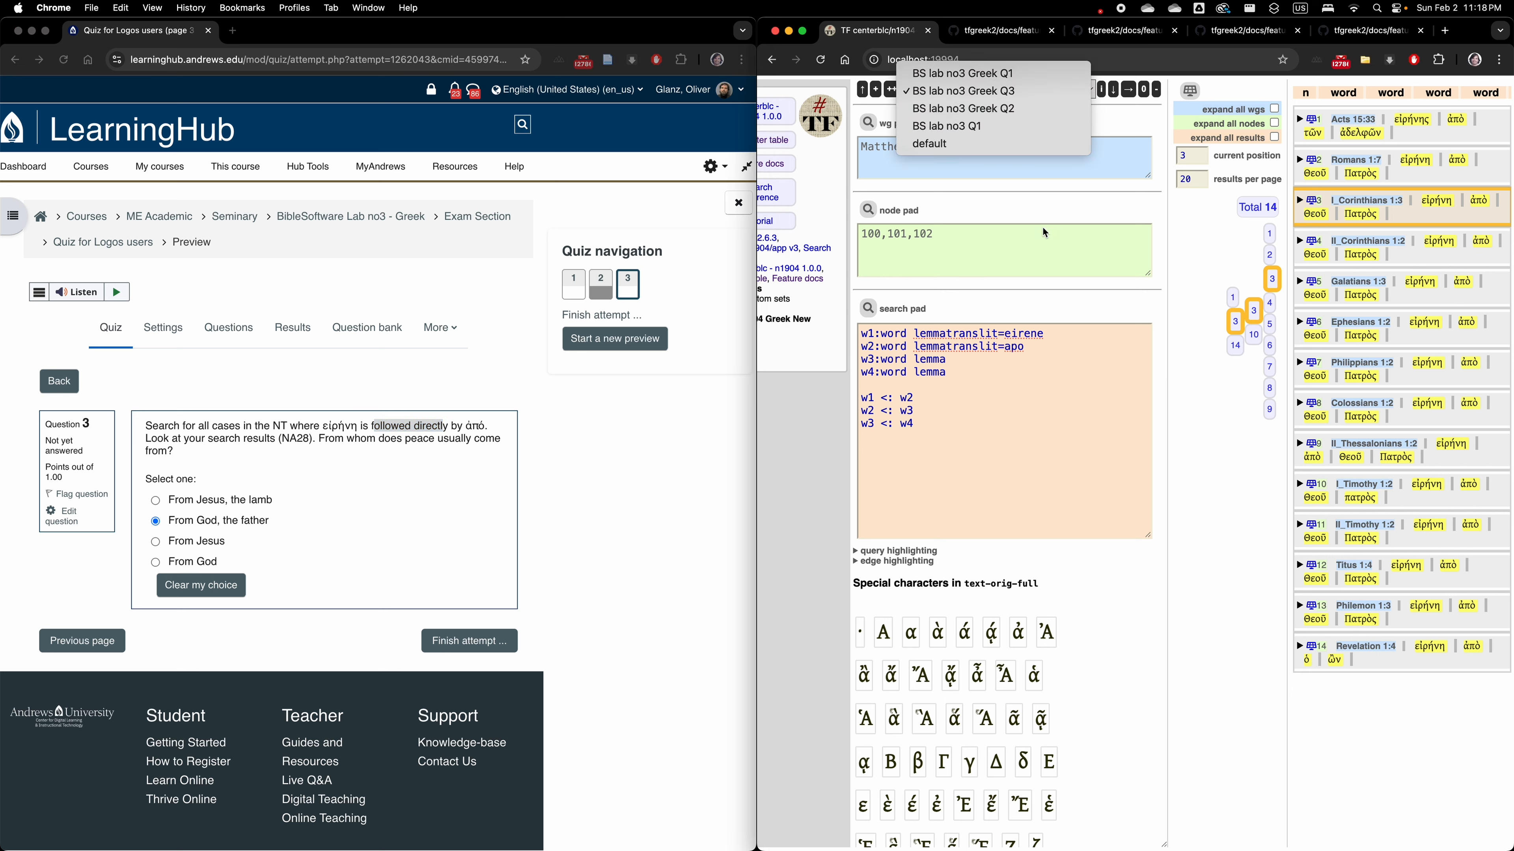
{"action": "left_click", "coordinate": [937, 78]}
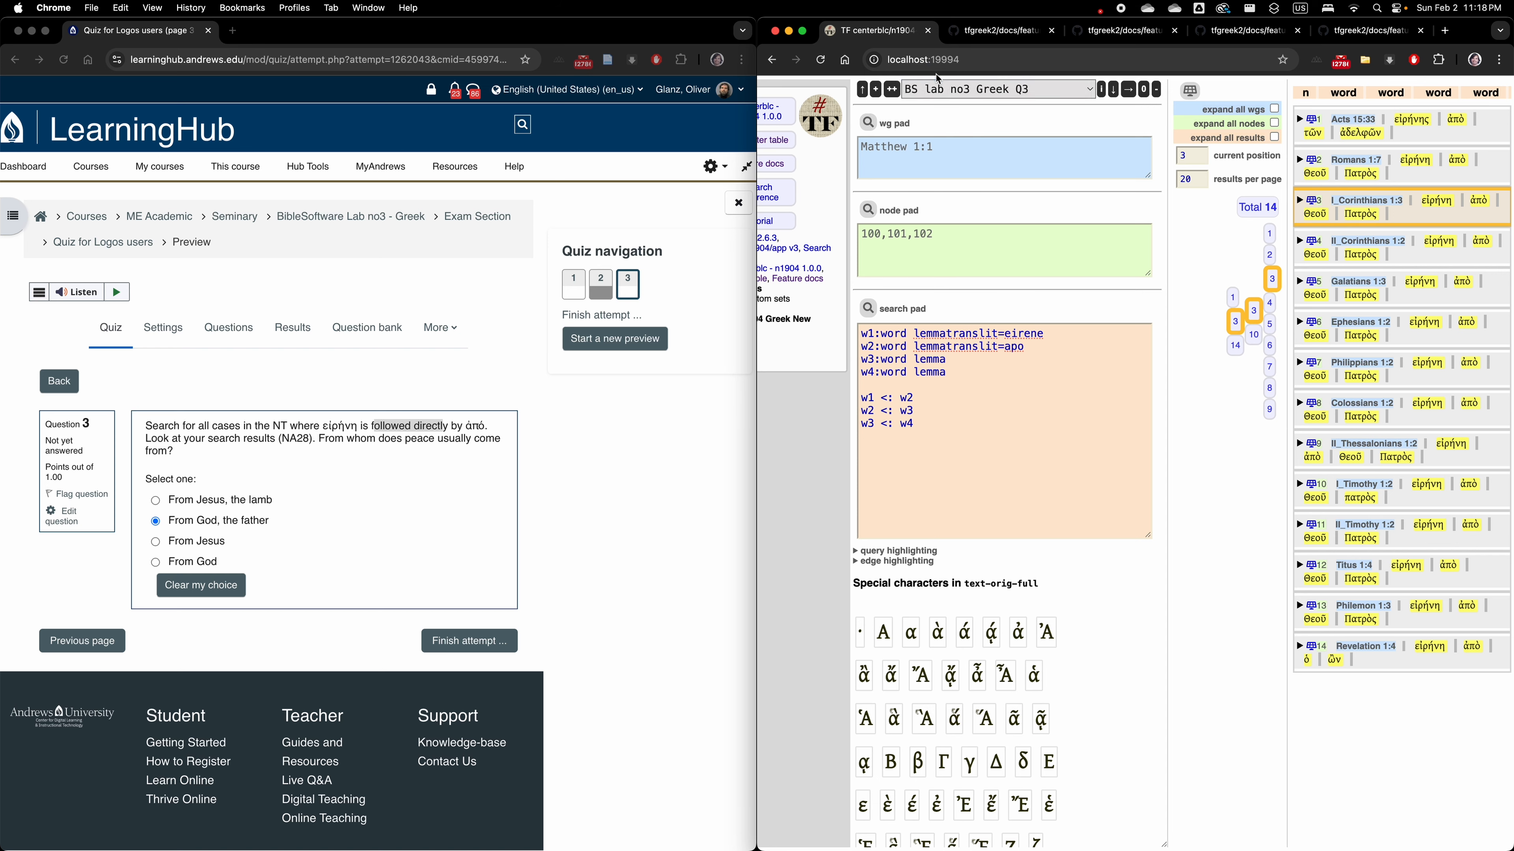
Switch back to the job "BS lab no3 Greek Q3" and collapse the corpus information beside the search pads.
{"action": "left_click", "coordinate": [981, 93]}
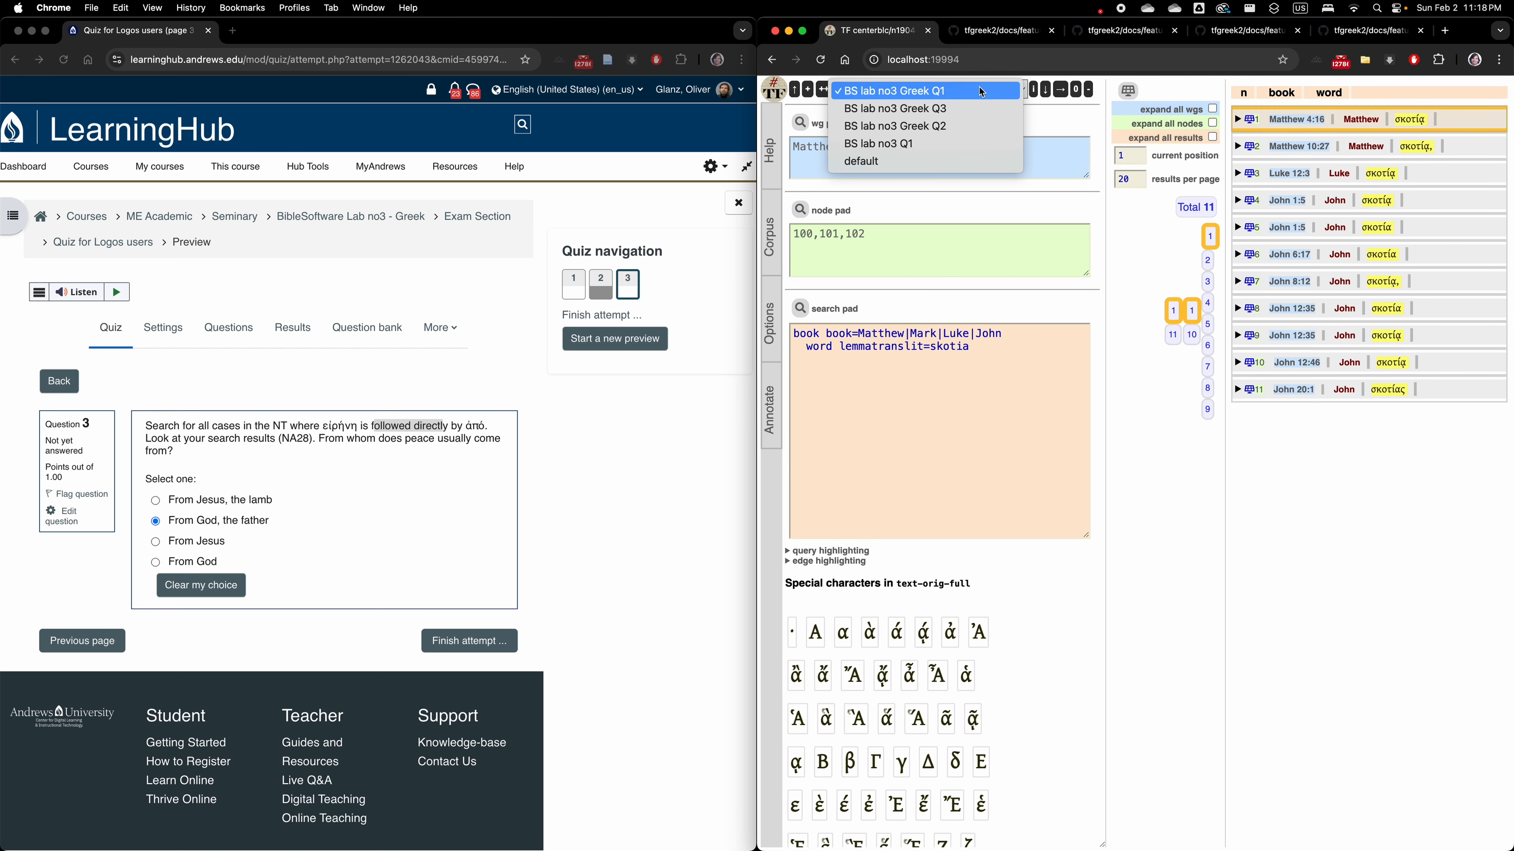
{"action": "left_click", "coordinate": [980, 101]}
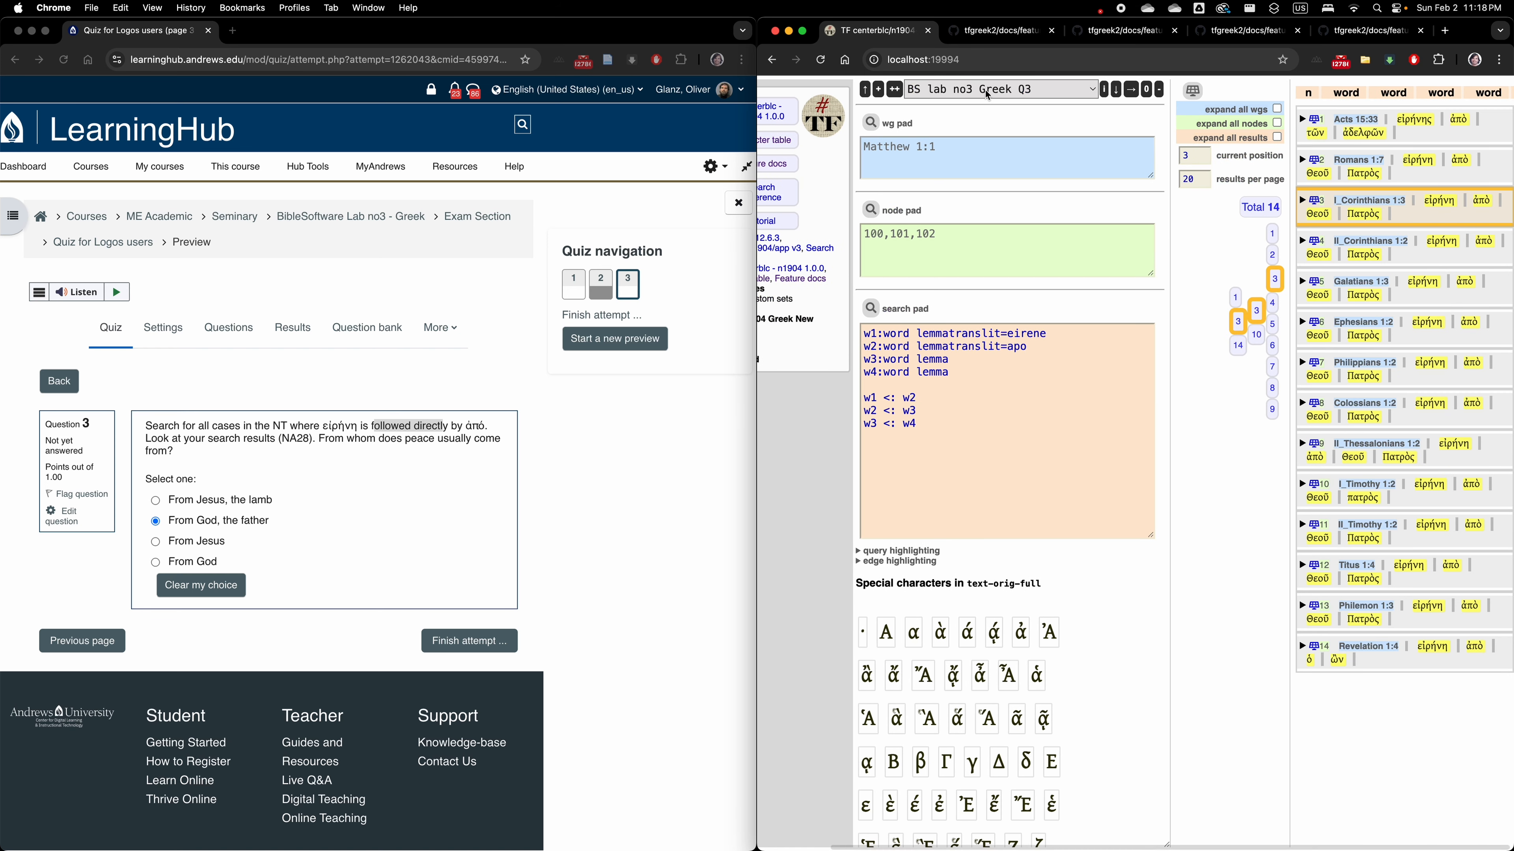
{"action": "scroll", "coordinate": [836, 212], "scroll_direction": "left", "scroll_amount": 3}
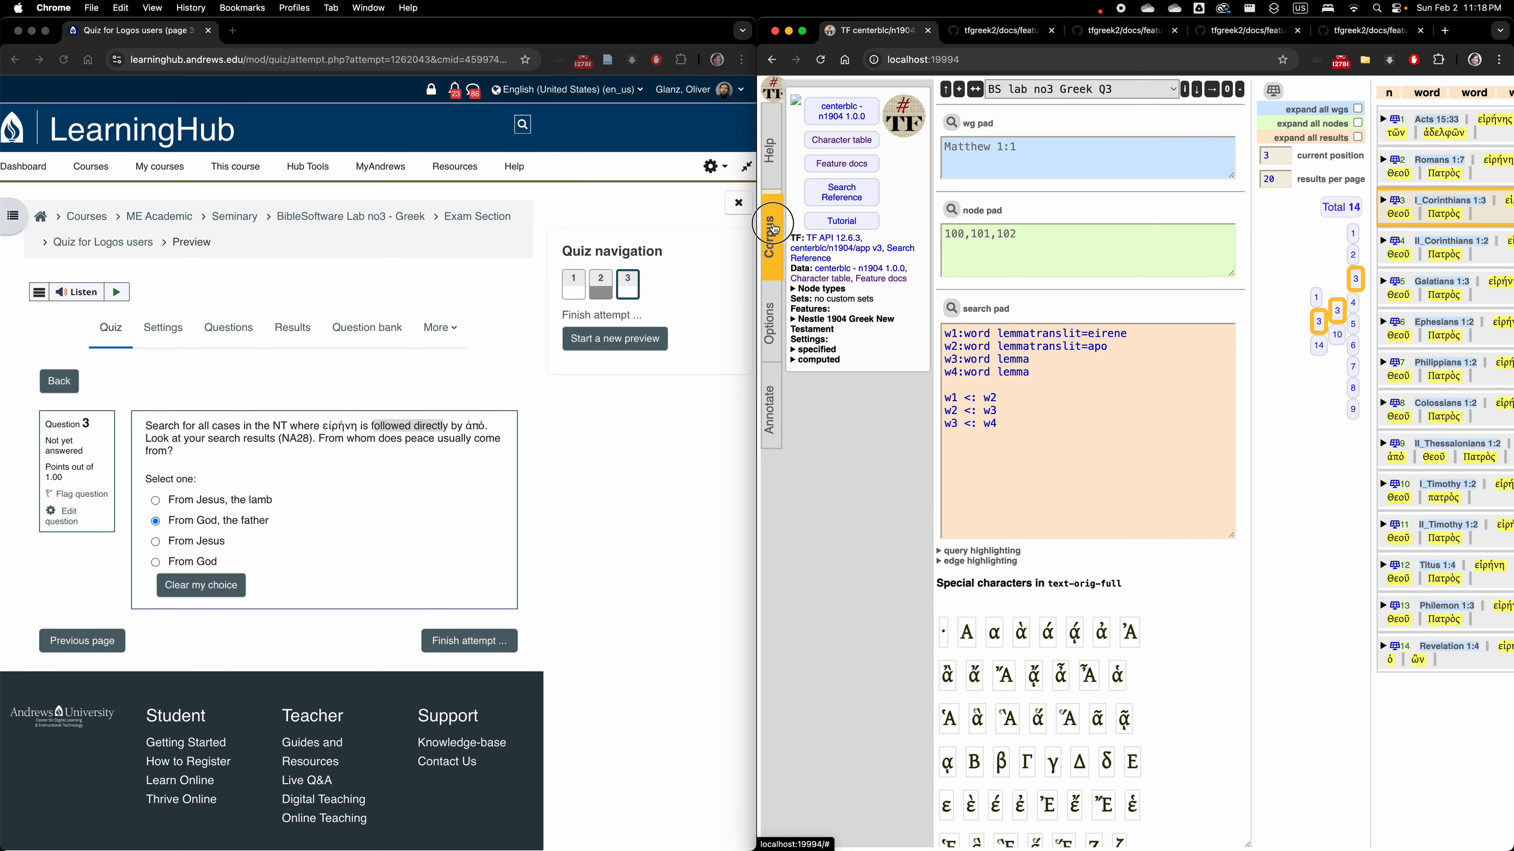
{"action": "left_click", "coordinate": [775, 227]}
Review the saved job "BS lab no3 Greek Q2" with the corpus information collapsed, and return to the Greek Q3 job.
{"action": "left_click", "coordinate": [960, 92]}
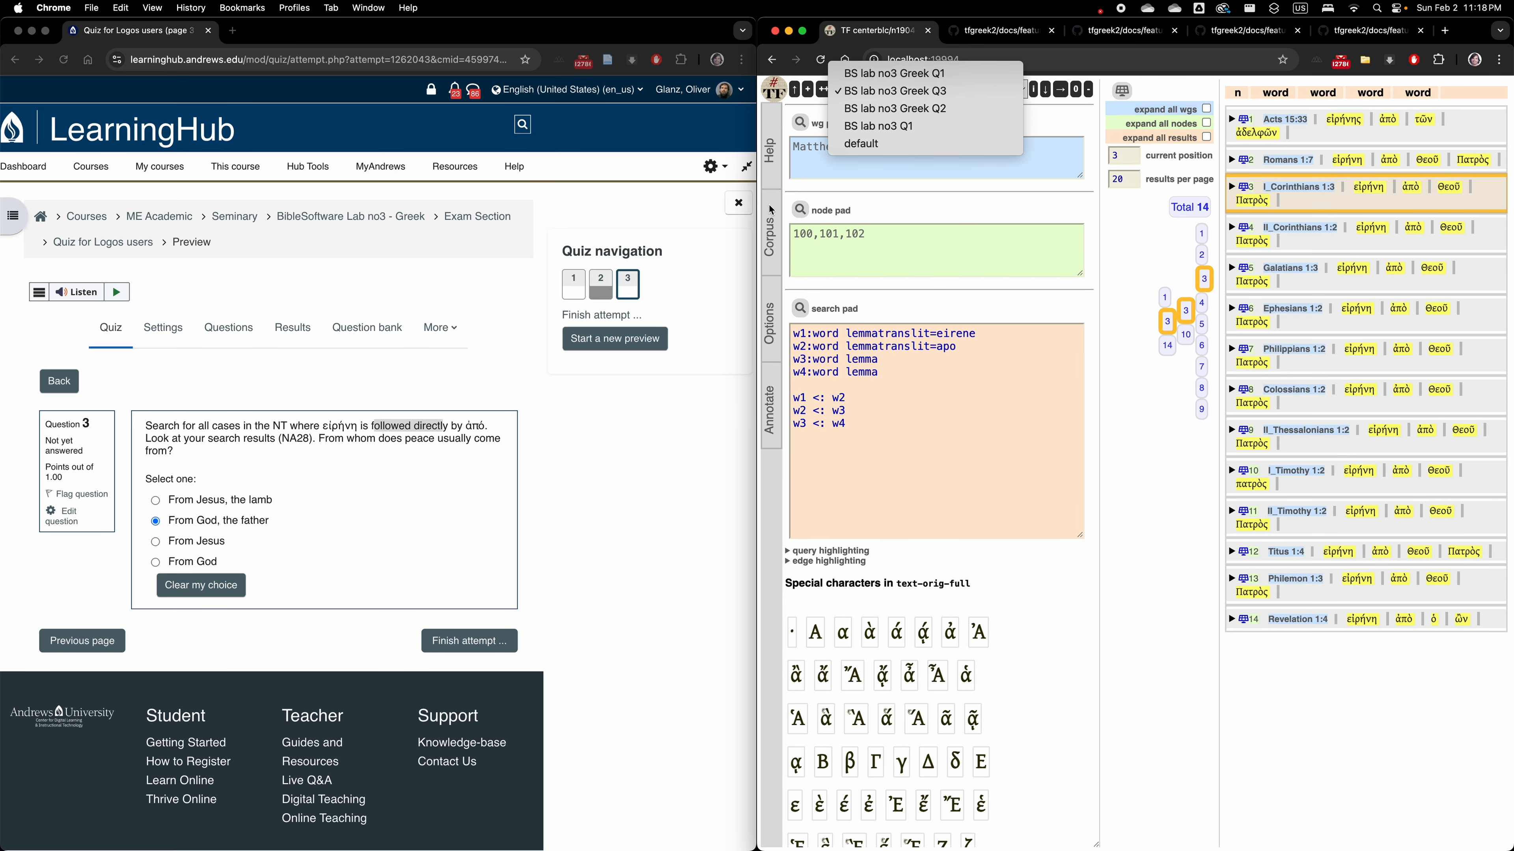
{"action": "left_click", "coordinate": [927, 108]}
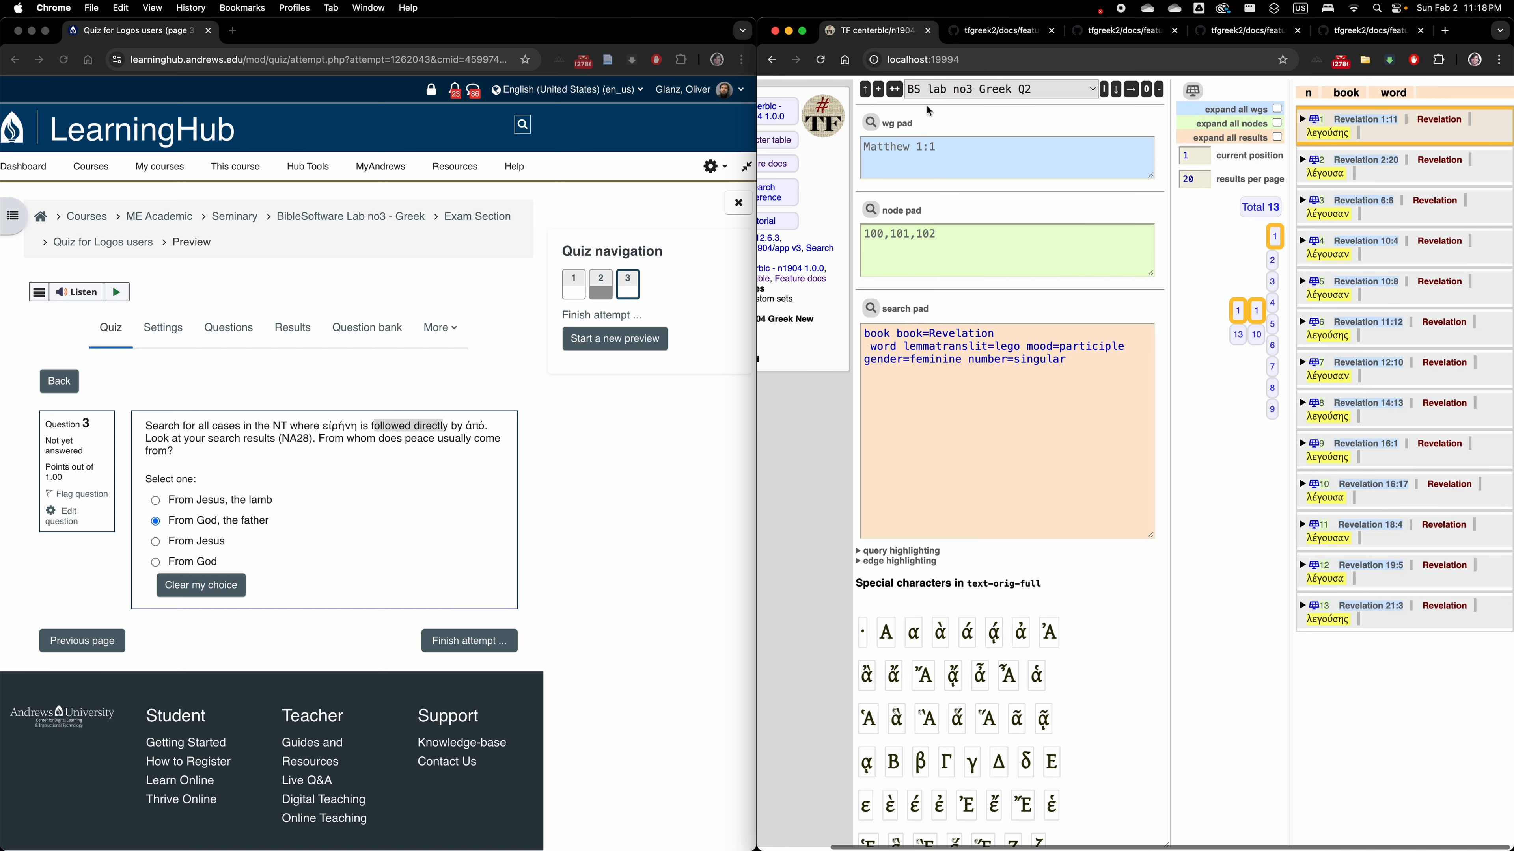
{"action": "scroll", "coordinate": [782, 241], "scroll_direction": "left", "scroll_amount": 3}
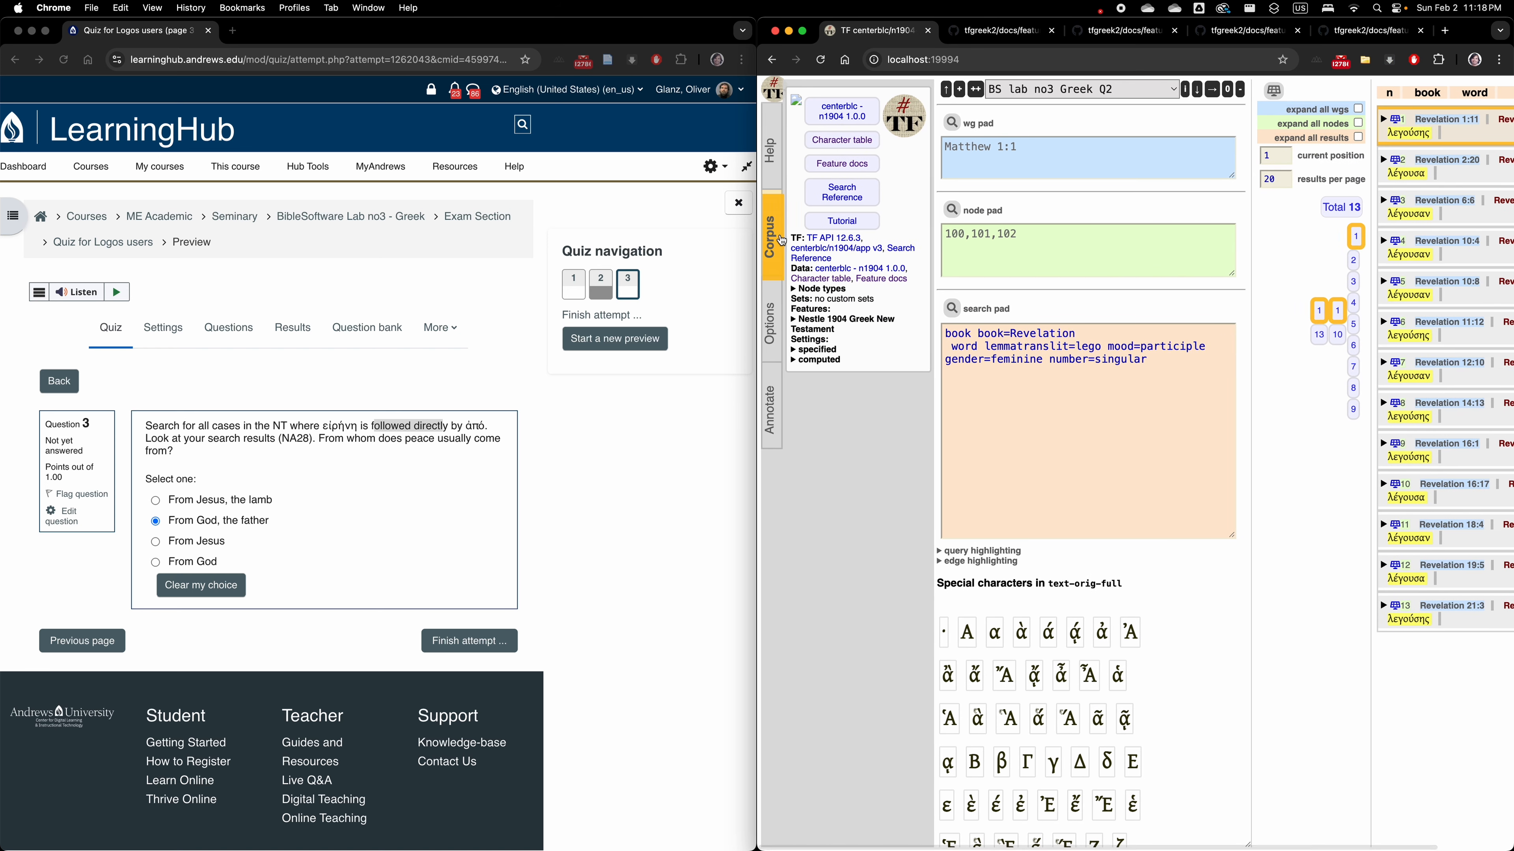
{"action": "left_click", "coordinate": [781, 240]}
{"action": "left_click", "coordinate": [986, 90]}
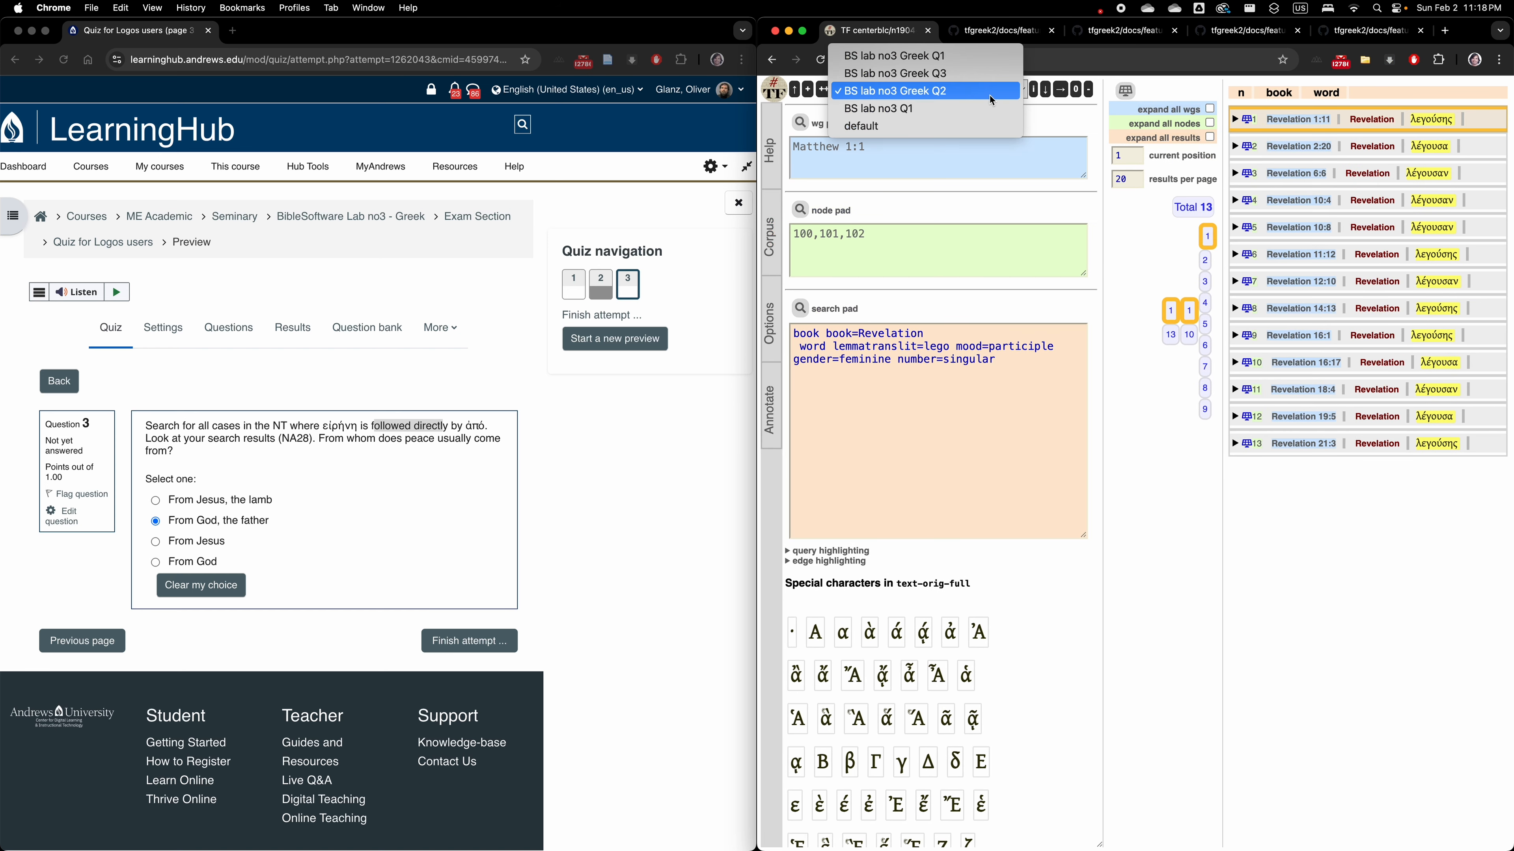
{"action": "left_click", "coordinate": [975, 73]}
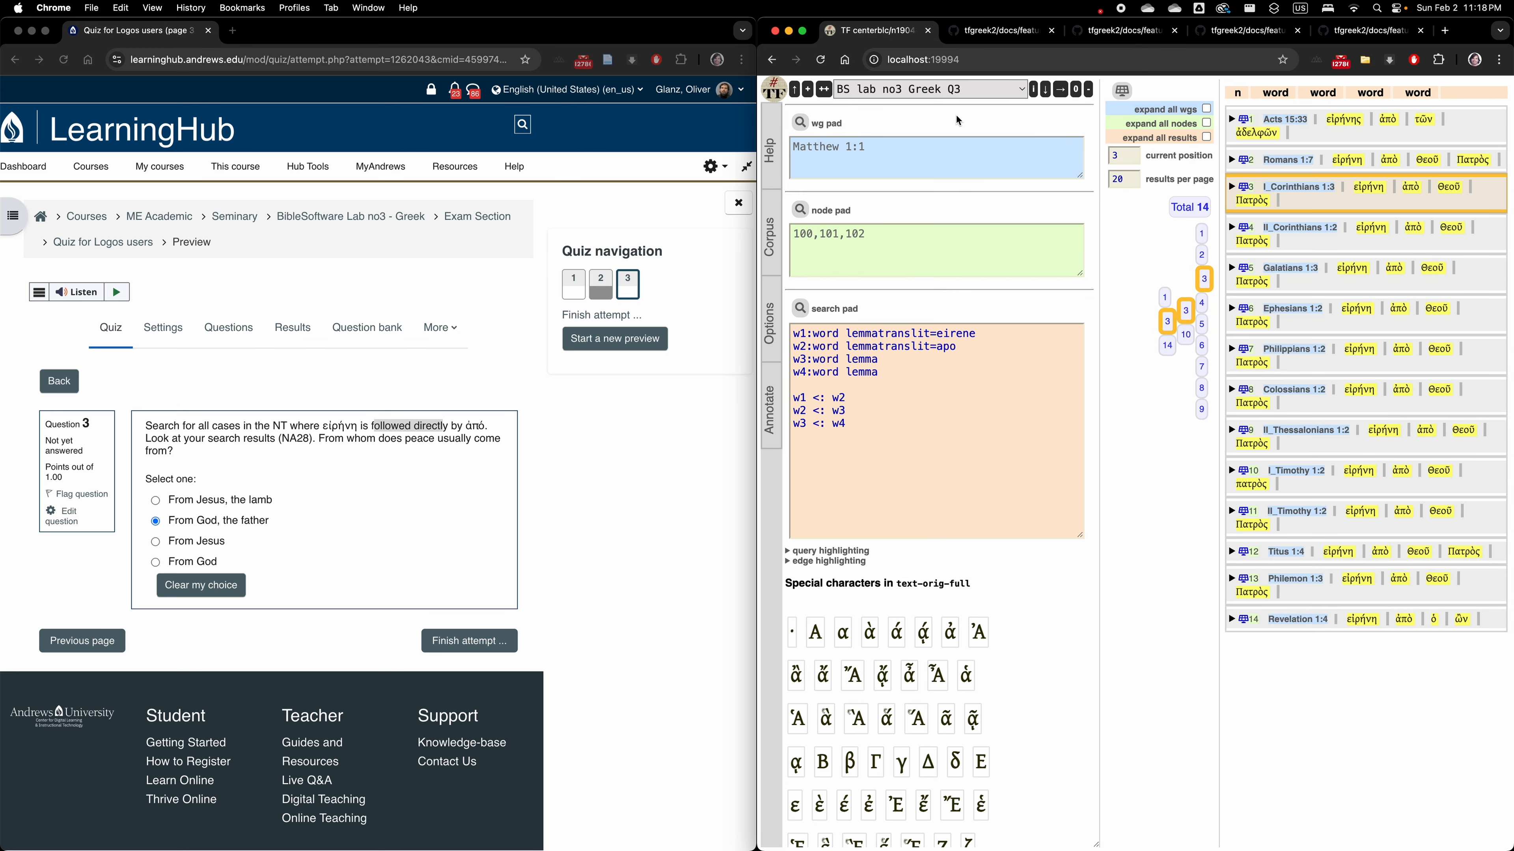